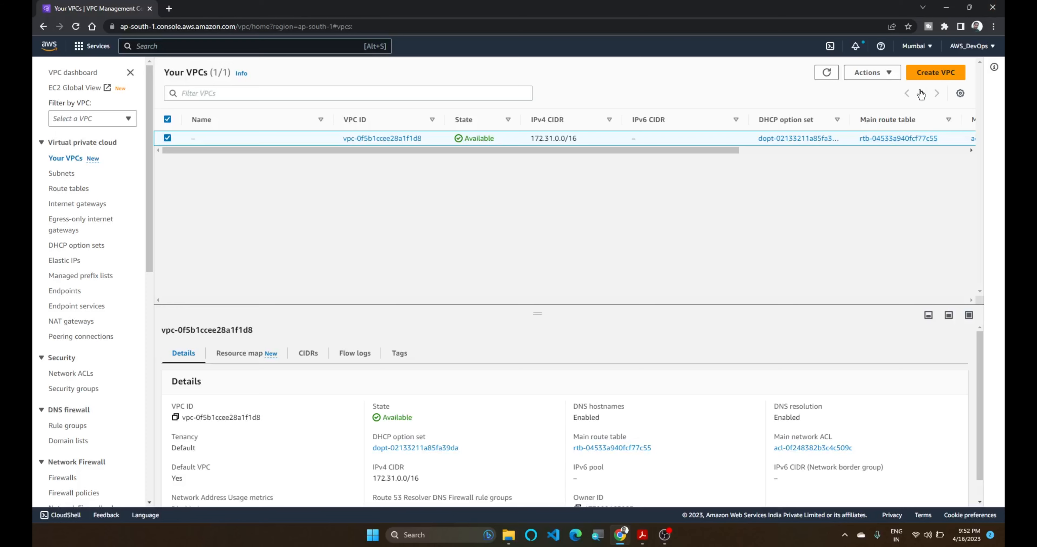
# Start a new VPC named my-vpc with the IPv4 CIDR 10.0.0.0/16.
pyautogui.click(928, 76)
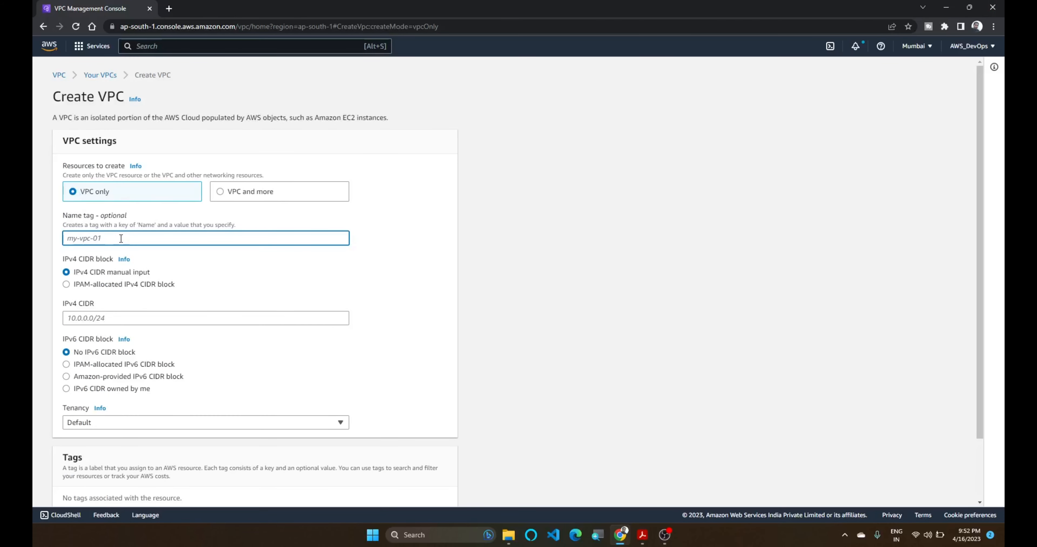
pyautogui.write('my')
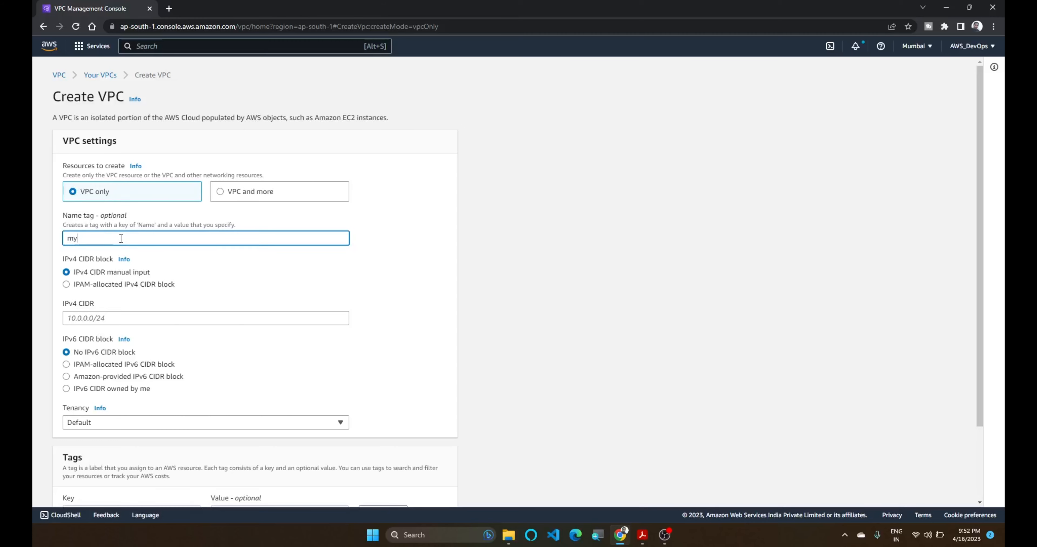
pyautogui.write('-vpc')
pyautogui.click(144, 317)
pyautogui.write('10.0.0.')
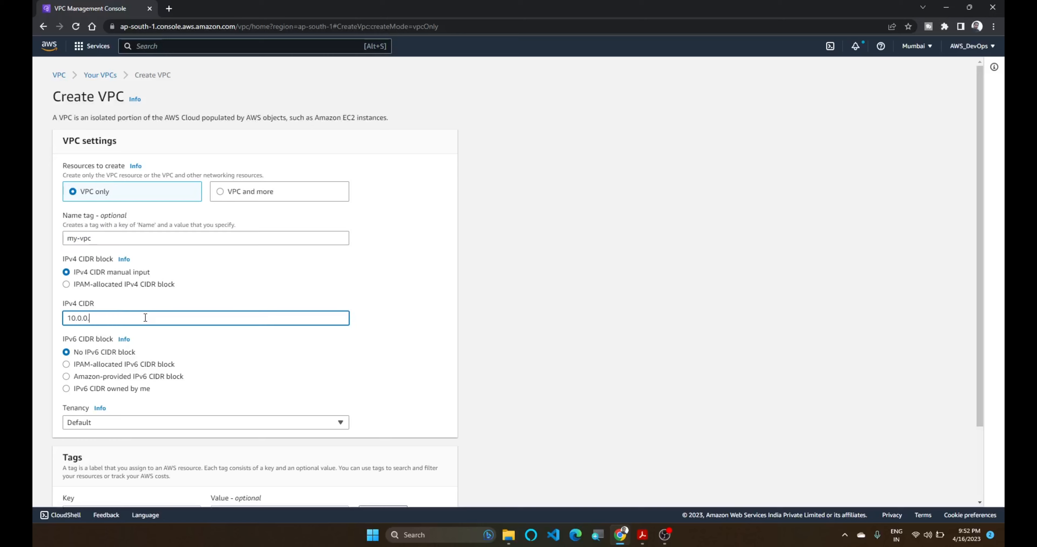
pyautogui.write('0/16')
# Keep the tenancy at Default, create the VPC, and select my-vpc in the VPC list.
pyautogui.click(180, 398)
pyautogui.scroll(-2, 140, 346)
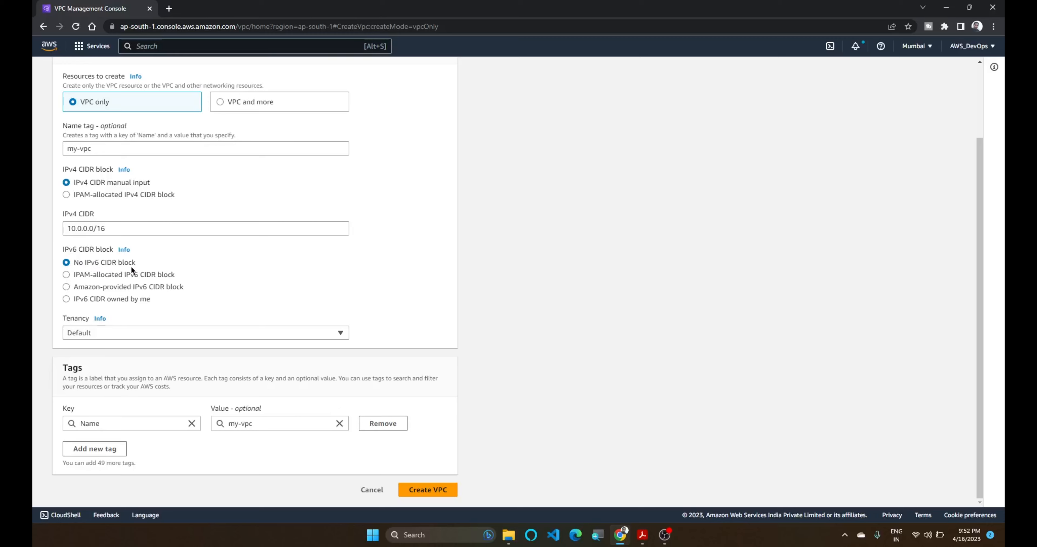
pyautogui.click(127, 332)
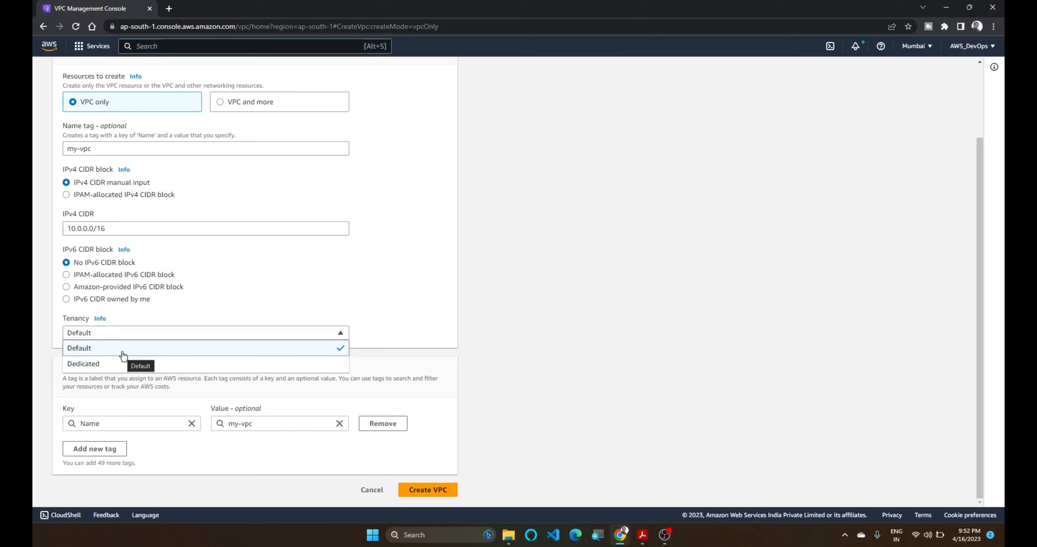
pyautogui.click(123, 352)
pyautogui.click(429, 489)
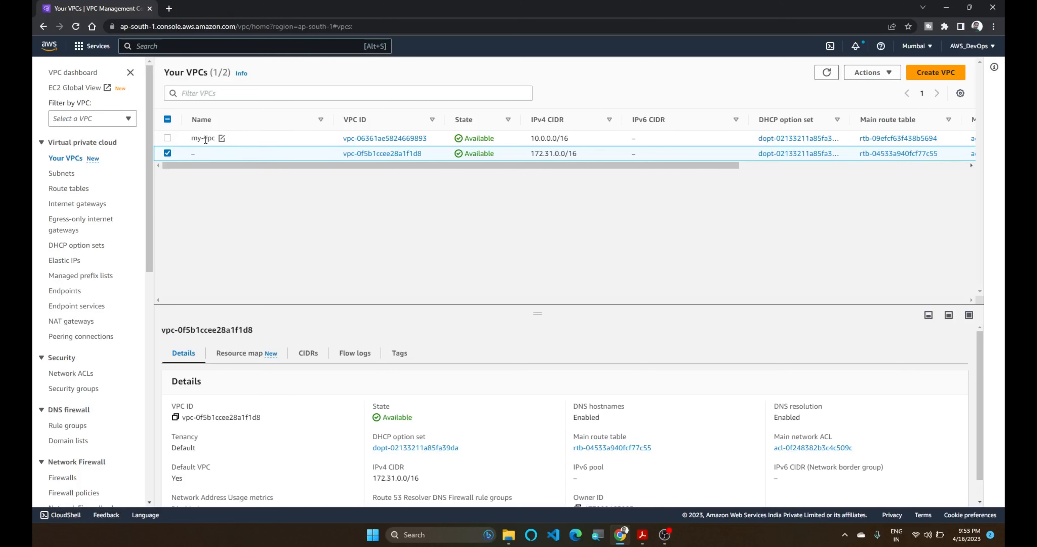
pyautogui.click(167, 138)
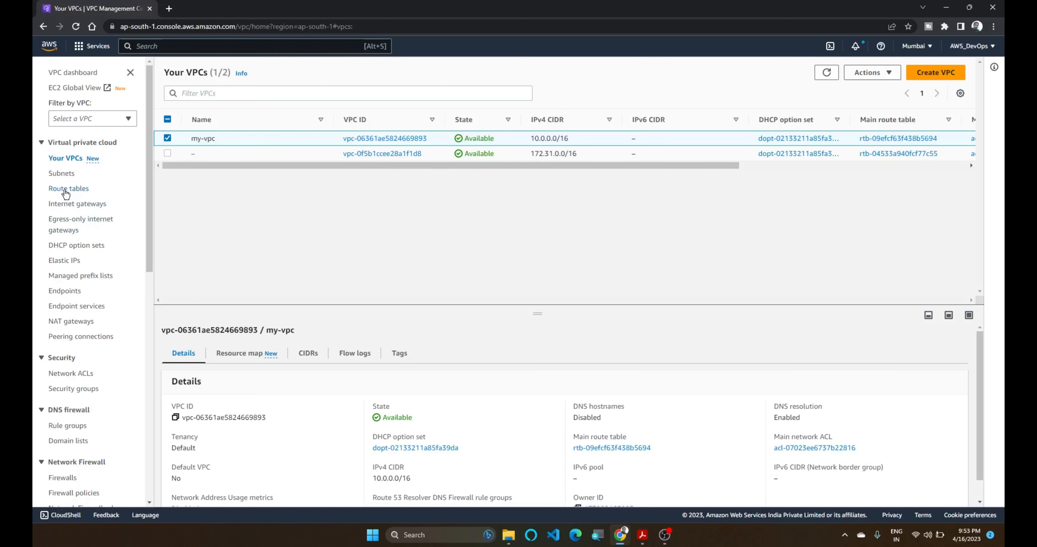
# Start a new subnet in my-vpc and name it Public_subnet.
pyautogui.click(64, 174)
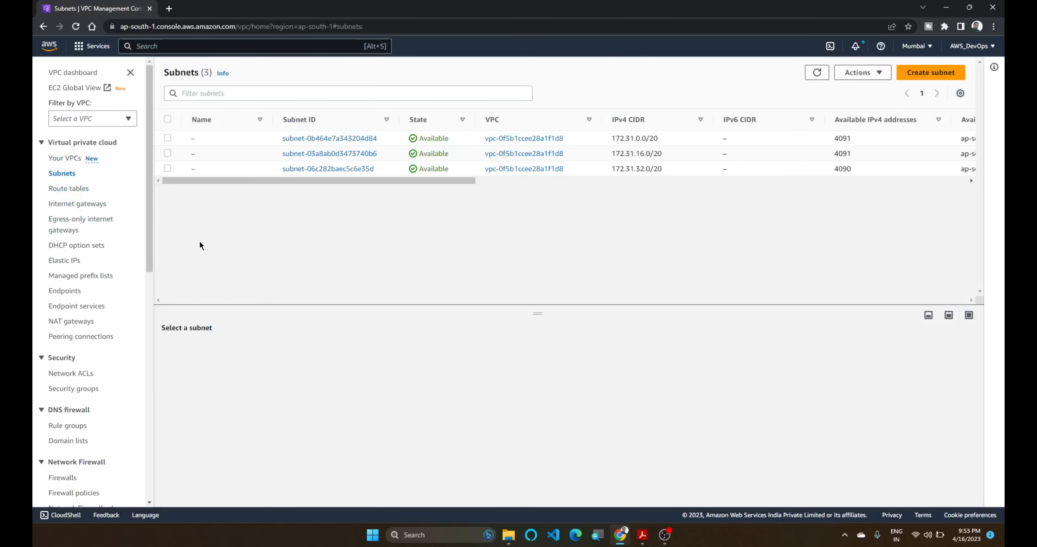
pyautogui.click(931, 73)
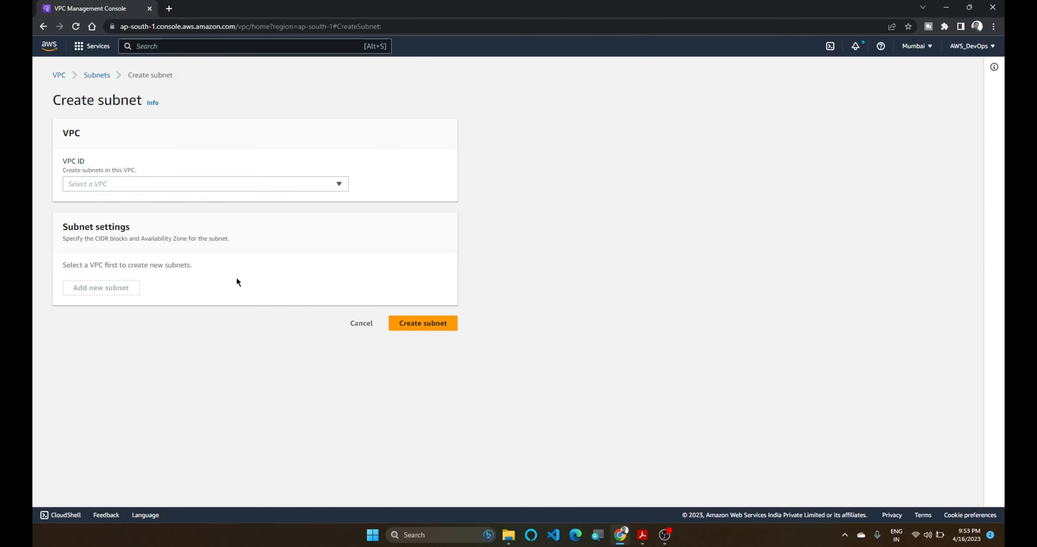
pyautogui.click(198, 184)
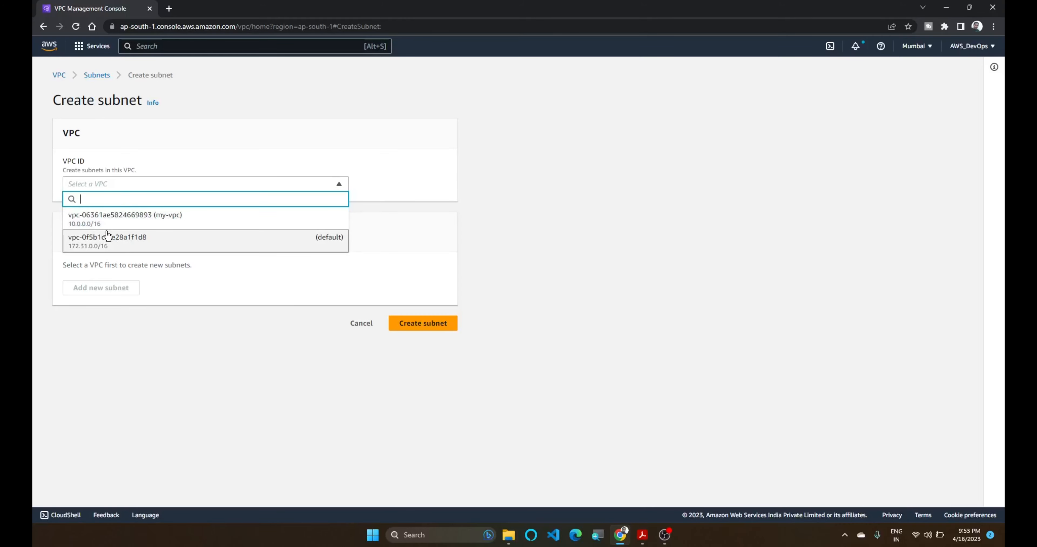
pyautogui.click(97, 219)
pyautogui.scroll(-3, 138, 255)
pyautogui.click(137, 248)
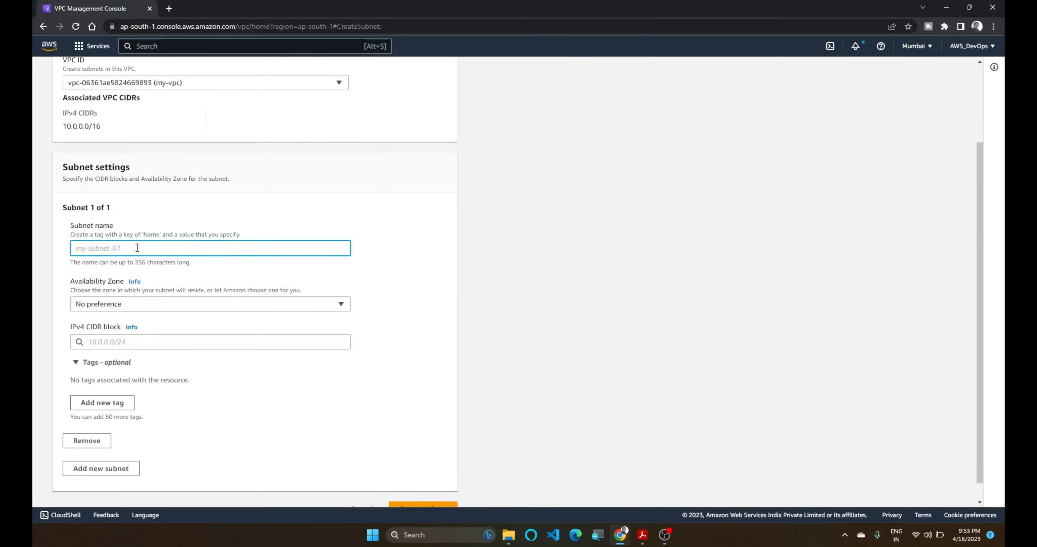
pyautogui.write('Pu')
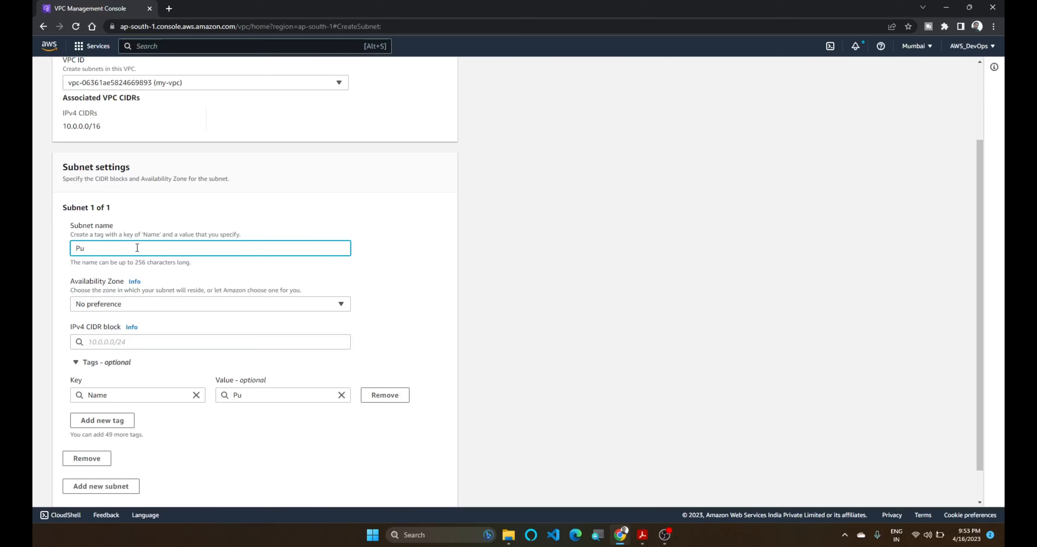
pyautogui.write('blic_subnet')
# Set the public subnet's availability zone to ap-south-1a and its IPv4 CIDR block to 10.0.1.0/24, and create it.
pyautogui.scroll(-1, 137, 248)
pyautogui.click(145, 266)
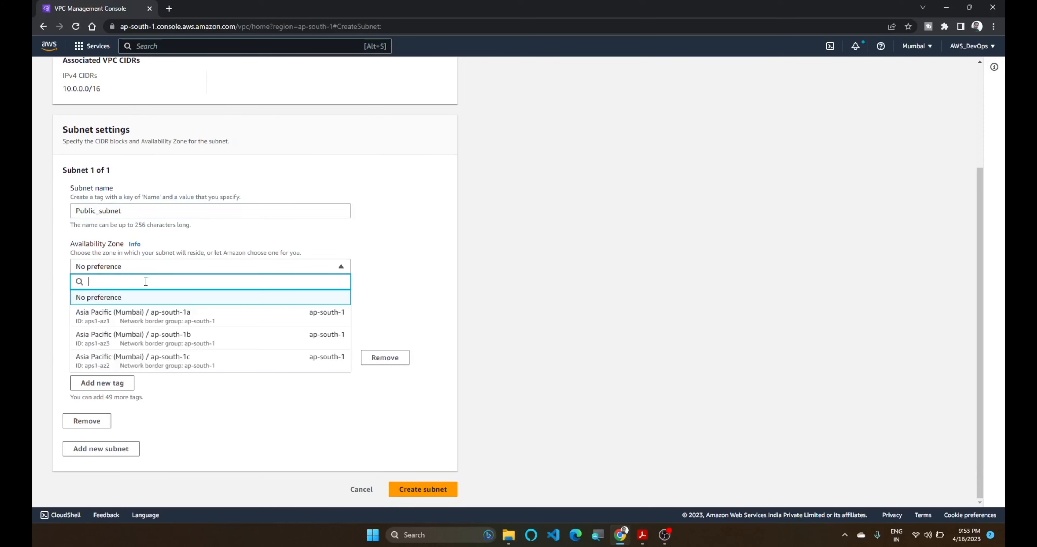
pyautogui.click(149, 318)
pyautogui.click(146, 304)
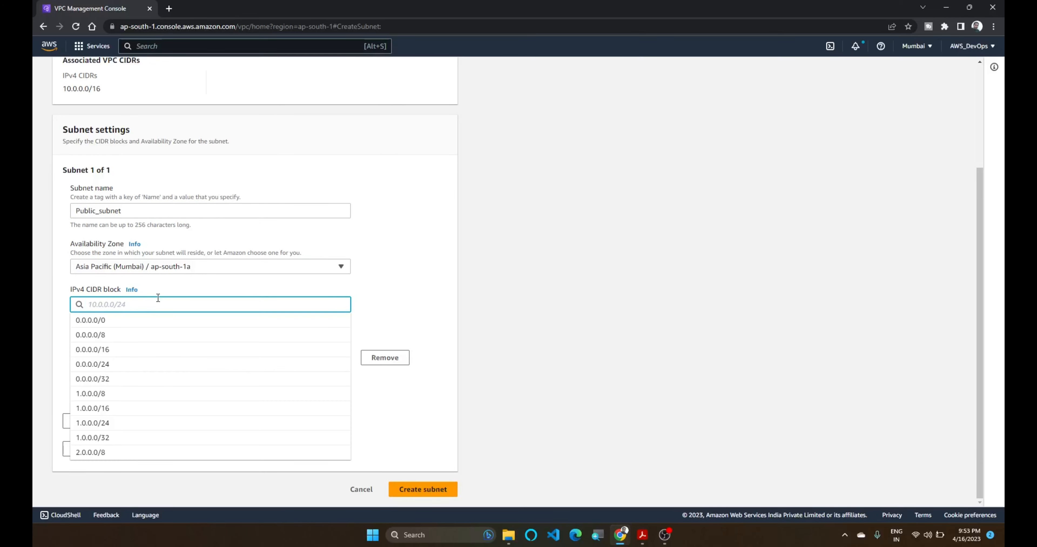
pyautogui.write('10.0.1.0')
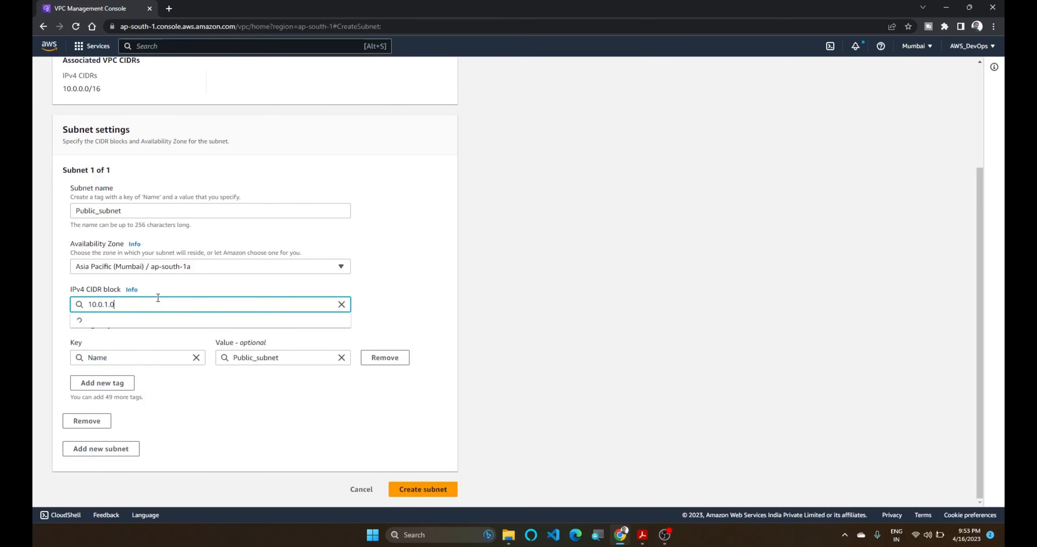
pyautogui.write('/')
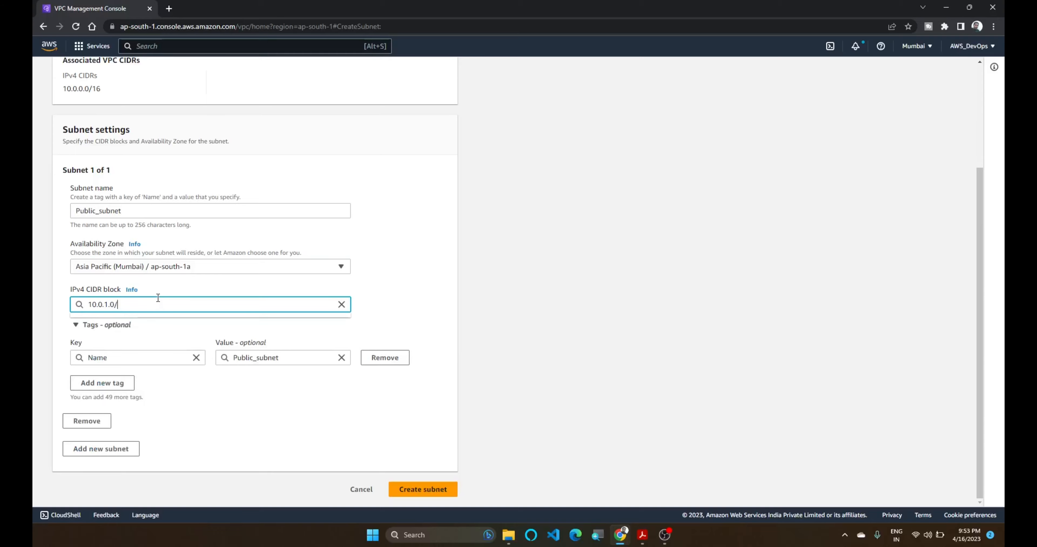
pyautogui.write('24')
pyautogui.click(441, 493)
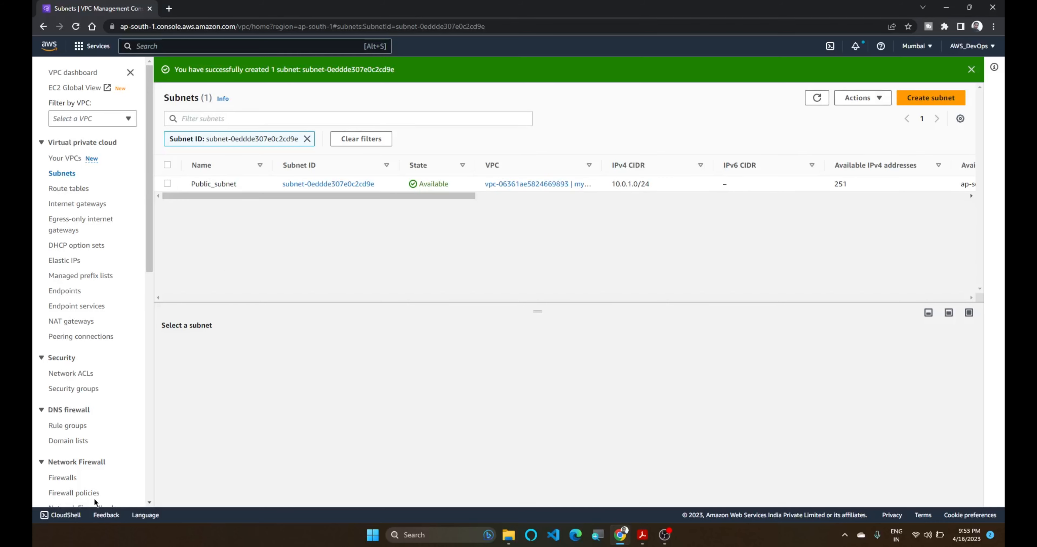
# Start another subnet in my-vpc and name it Private_subnet.
pyautogui.click(930, 98)
pyautogui.click(102, 184)
pyautogui.click(115, 221)
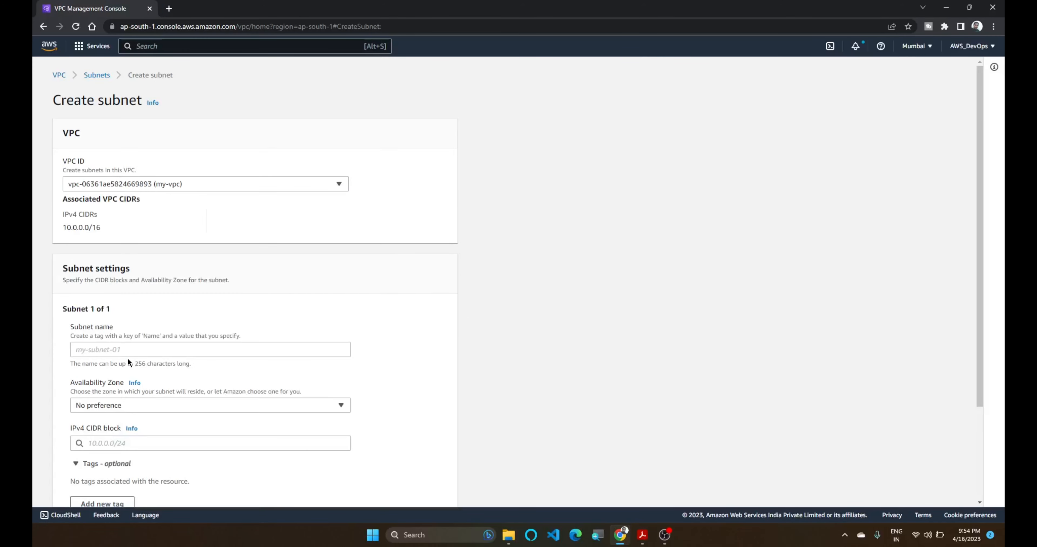
pyautogui.click(129, 349)
pyautogui.write('Private_subnet')
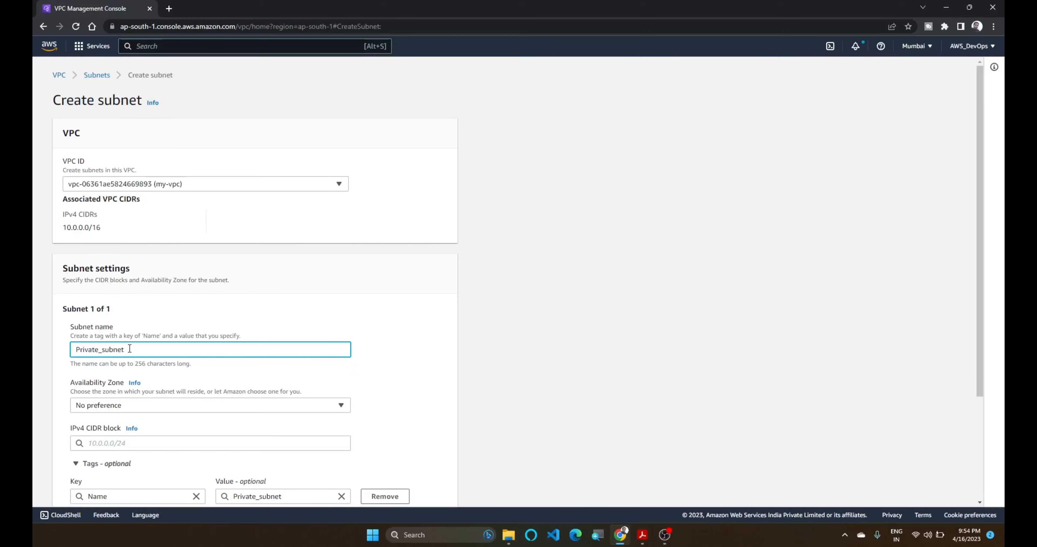
# Create the private subnet in availability zone ap-south-1b with the IPv4 CIDR block 10.0.2.0/24, and return to the full subnet list.
pyautogui.scroll(-1, 130, 349)
pyautogui.click(127, 352)
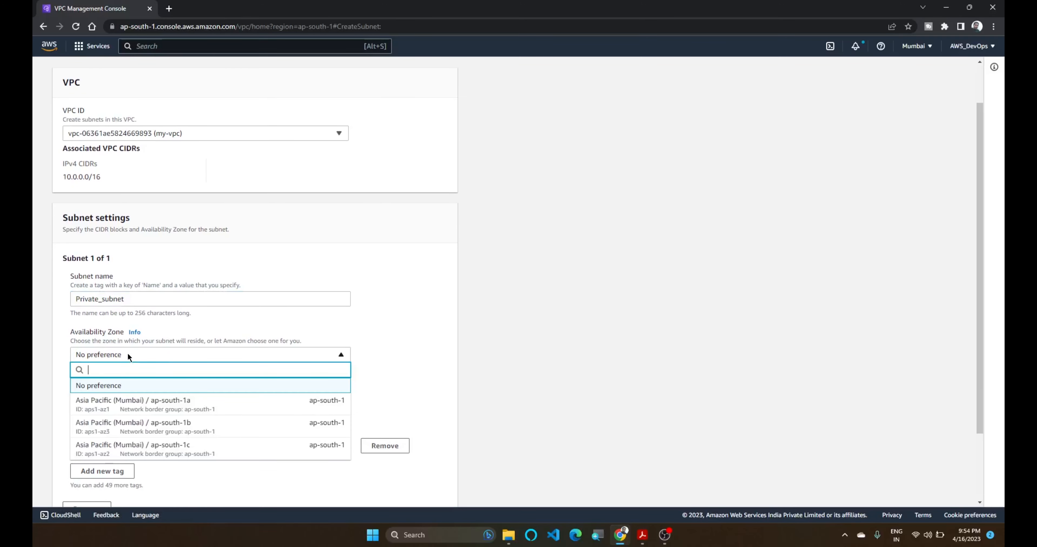
pyautogui.click(139, 432)
pyautogui.scroll(-2, 152, 408)
pyautogui.click(131, 304)
pyautogui.write('10.0')
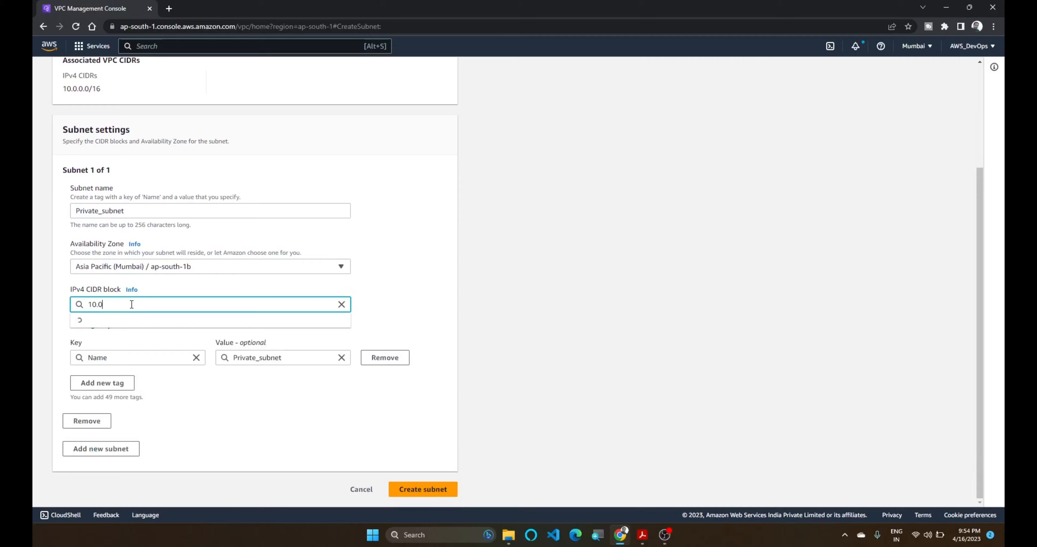
pyautogui.write('.2.0')
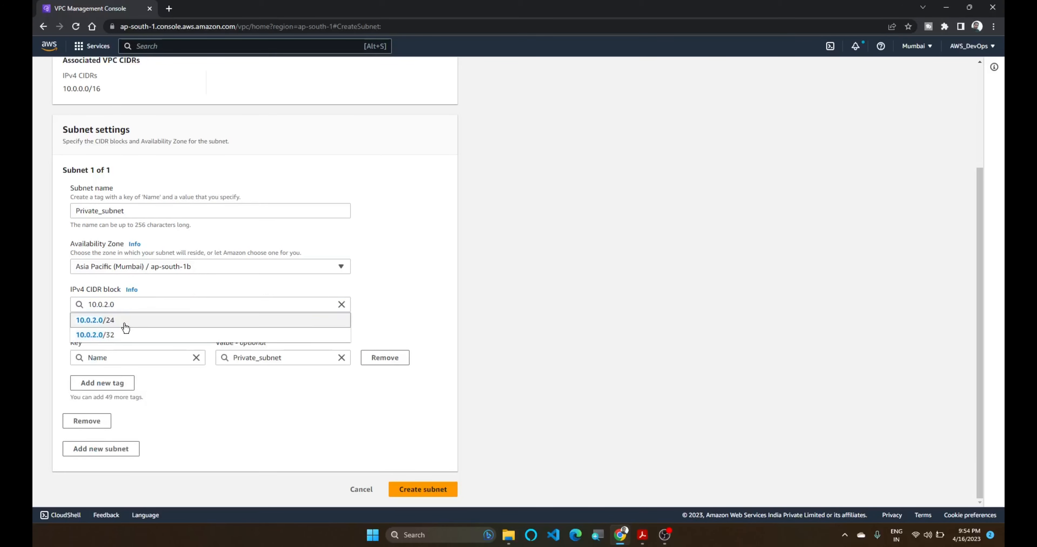
pyautogui.click(125, 328)
pyautogui.click(415, 489)
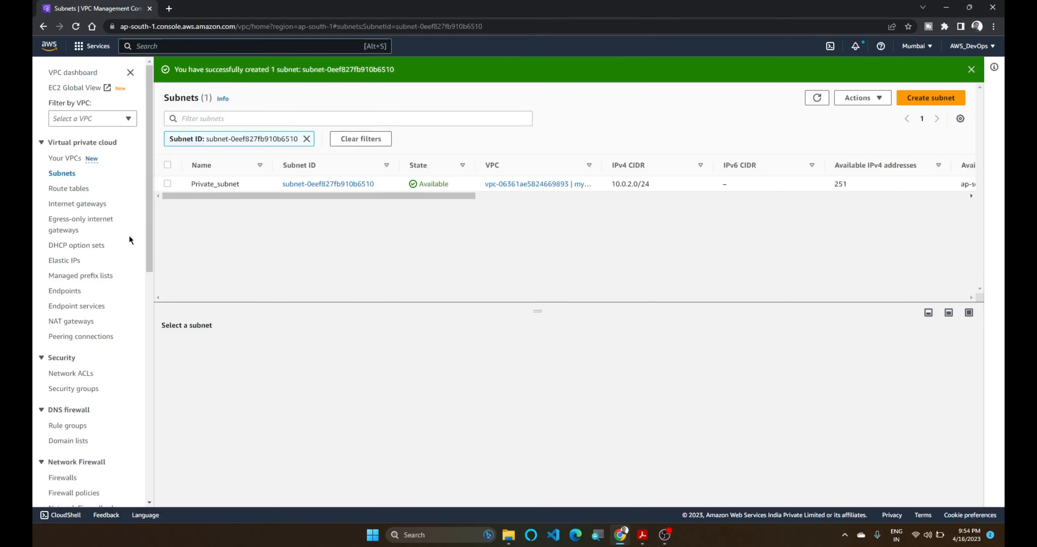
pyautogui.click(62, 173)
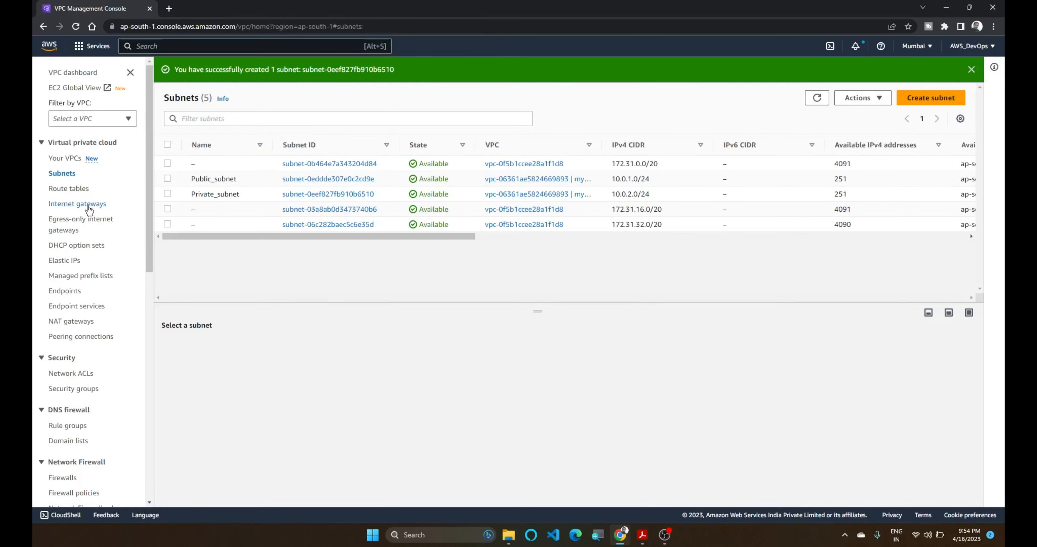
# Create a route table named Public_RT in my-vpc.
pyautogui.click(78, 194)
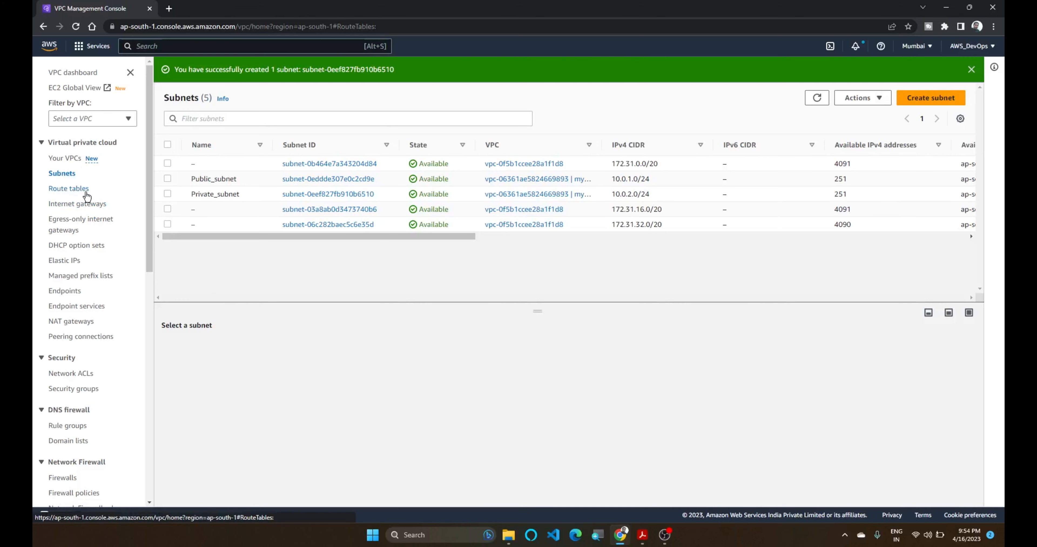
pyautogui.click(940, 78)
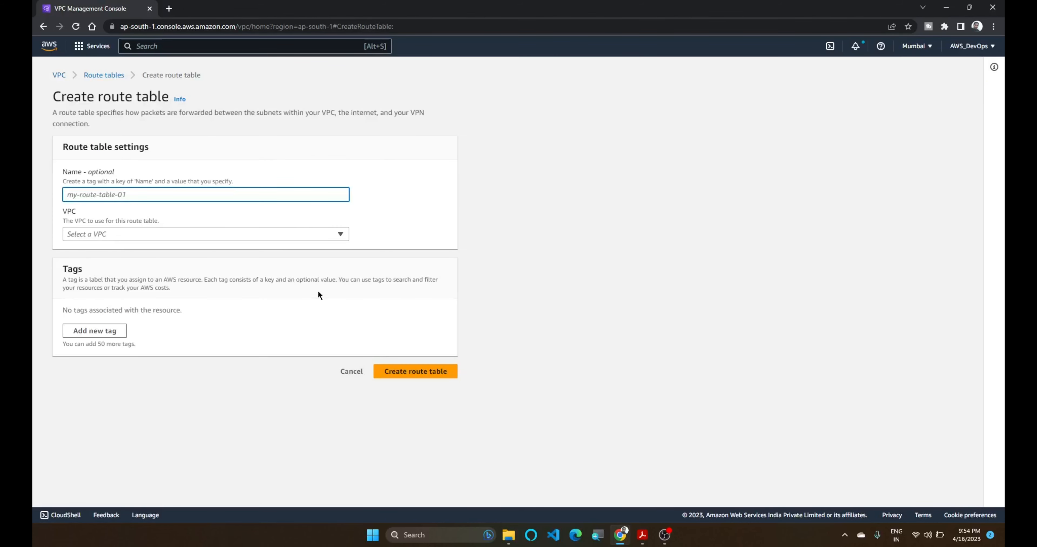
pyautogui.write('Public_RT')
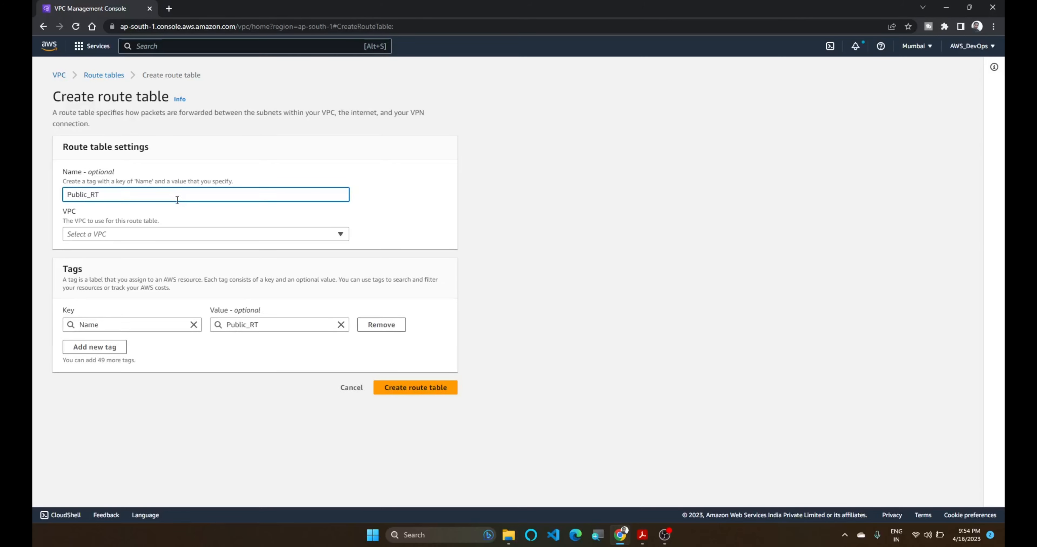
pyautogui.click(173, 234)
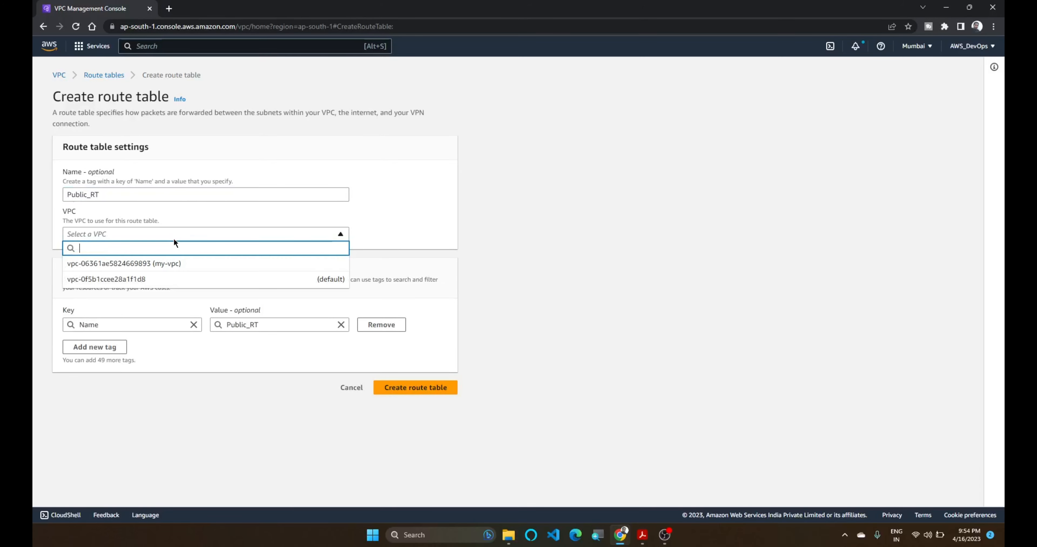
pyautogui.click(173, 262)
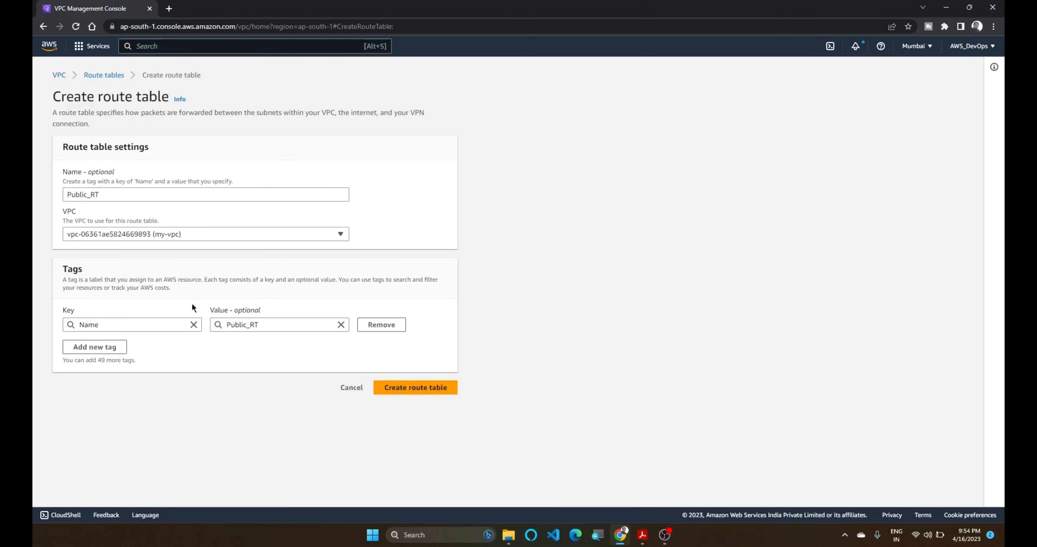
pyautogui.click(415, 390)
# Create a second route table named Private_RT in my-vpc and dismiss the confirmation banner.
pyautogui.click(80, 189)
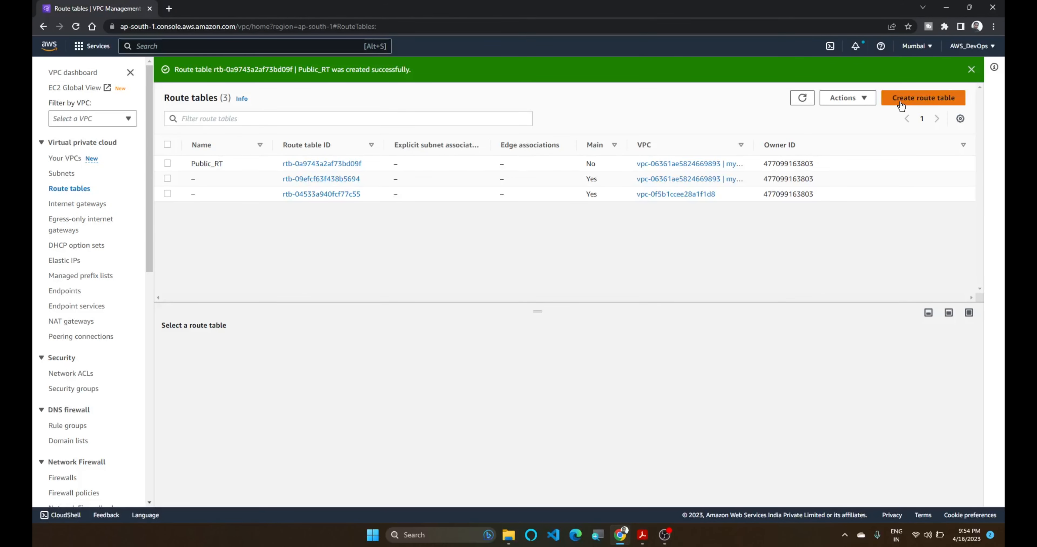
pyautogui.click(923, 97)
pyautogui.write('Private_RT')
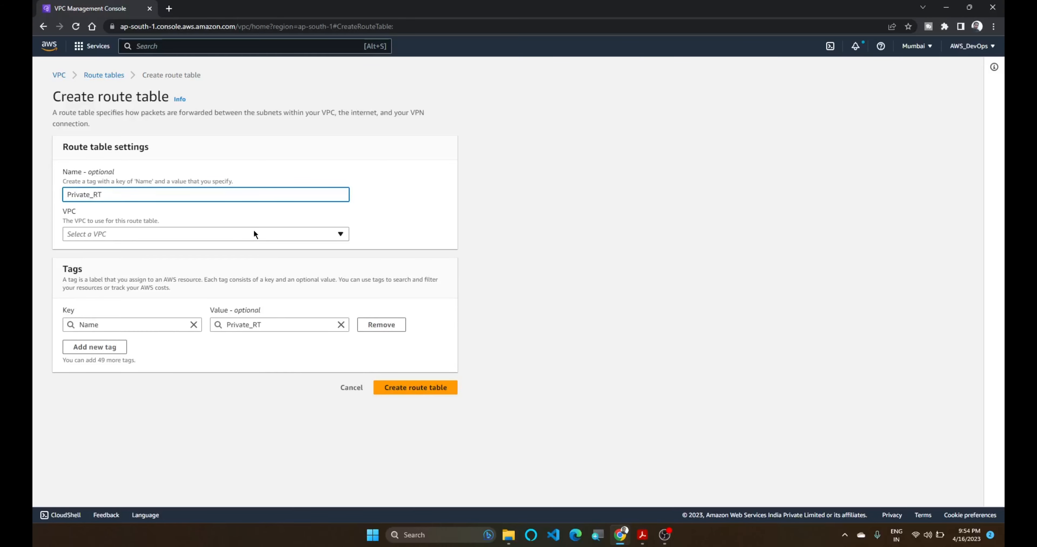
pyautogui.click(253, 234)
pyautogui.click(328, 263)
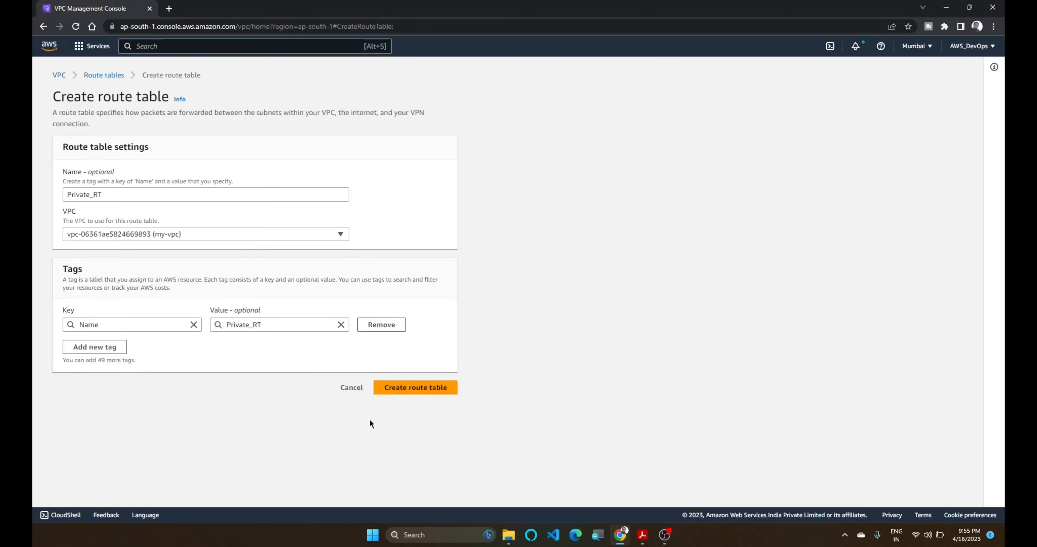
pyautogui.click(418, 389)
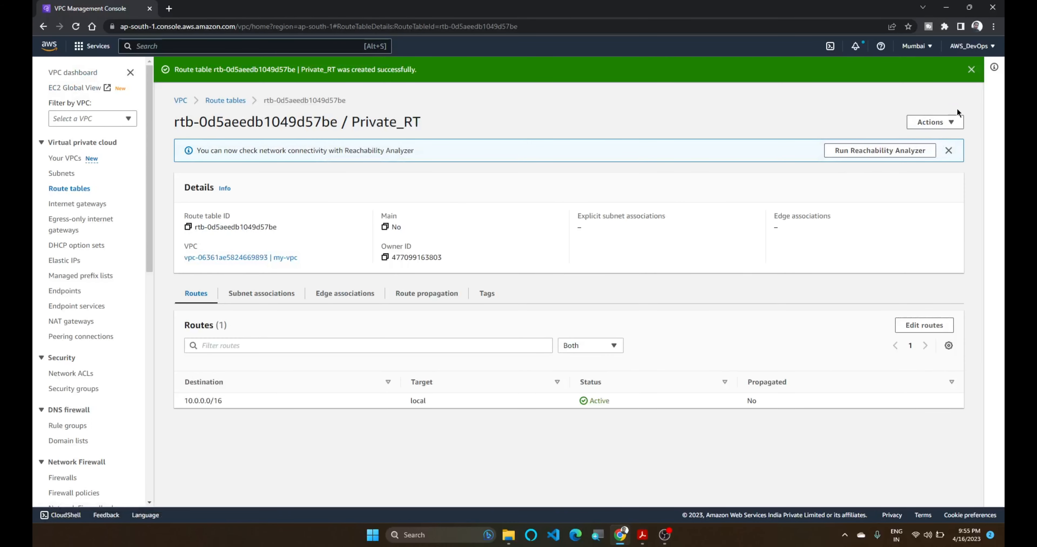
pyautogui.click(972, 68)
# Associate Public_subnet with the Public_RT route table and review its explicit subnet associations.
pyautogui.click(62, 189)
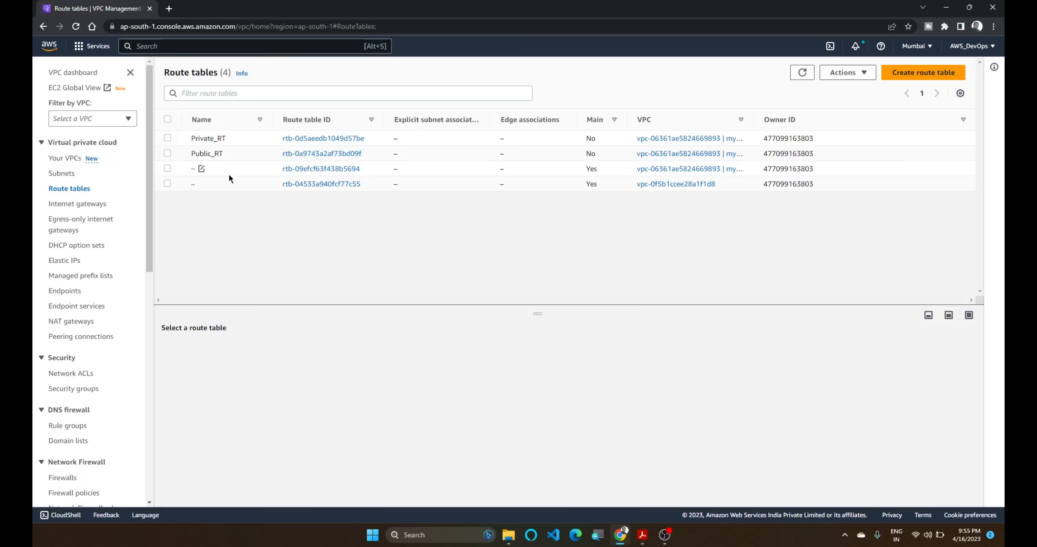
pyautogui.click(168, 154)
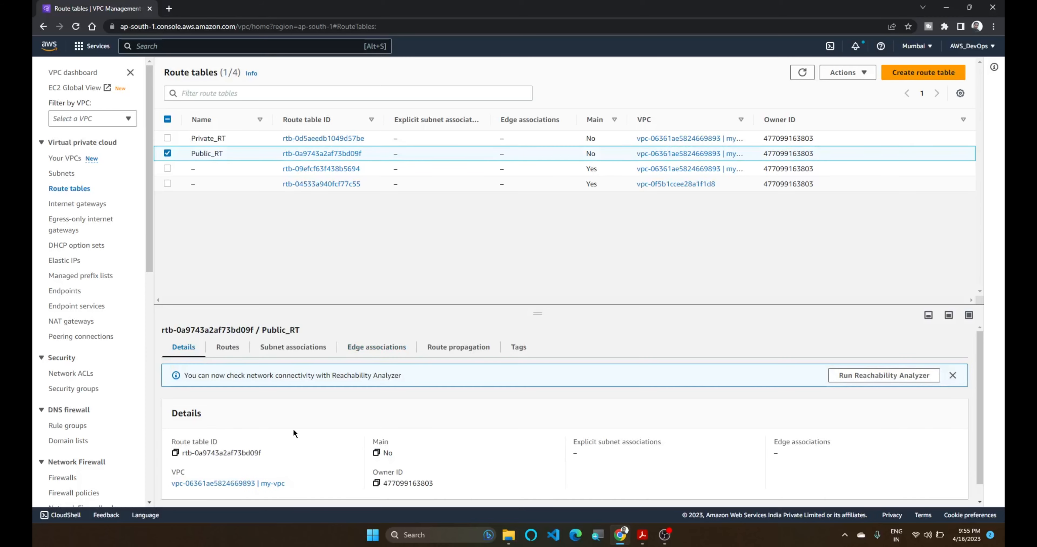
pyautogui.click(287, 354)
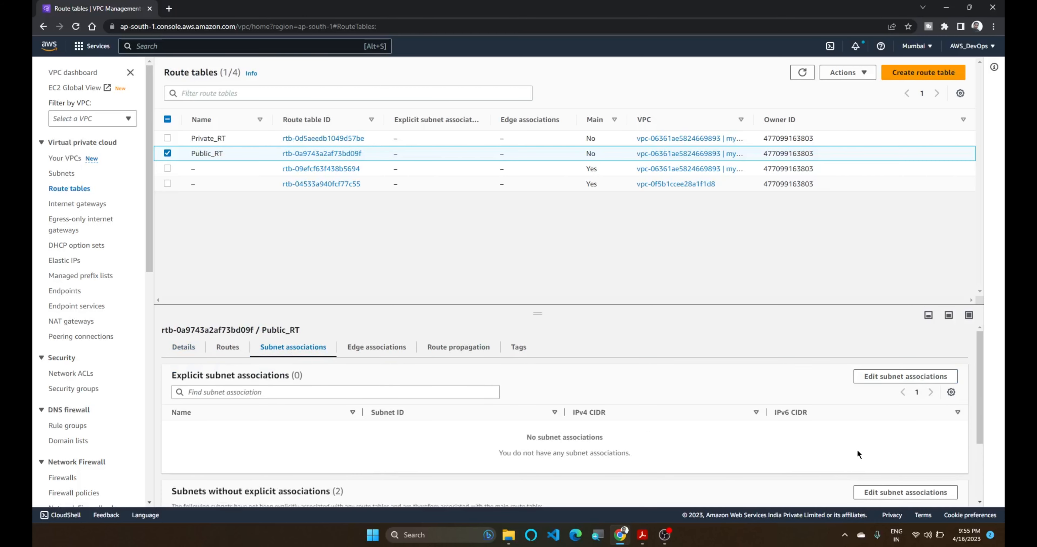
pyautogui.click(890, 381)
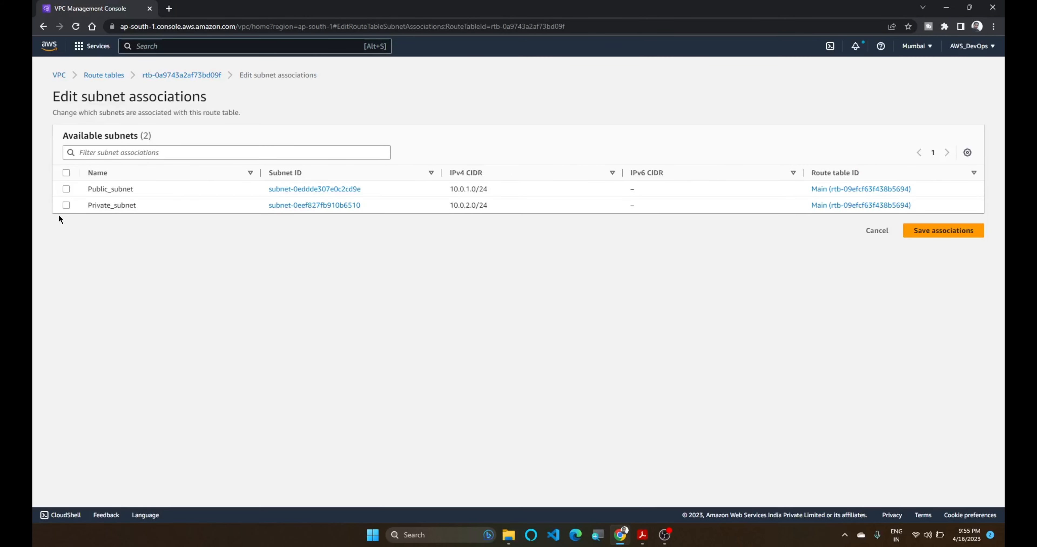
pyautogui.click(66, 189)
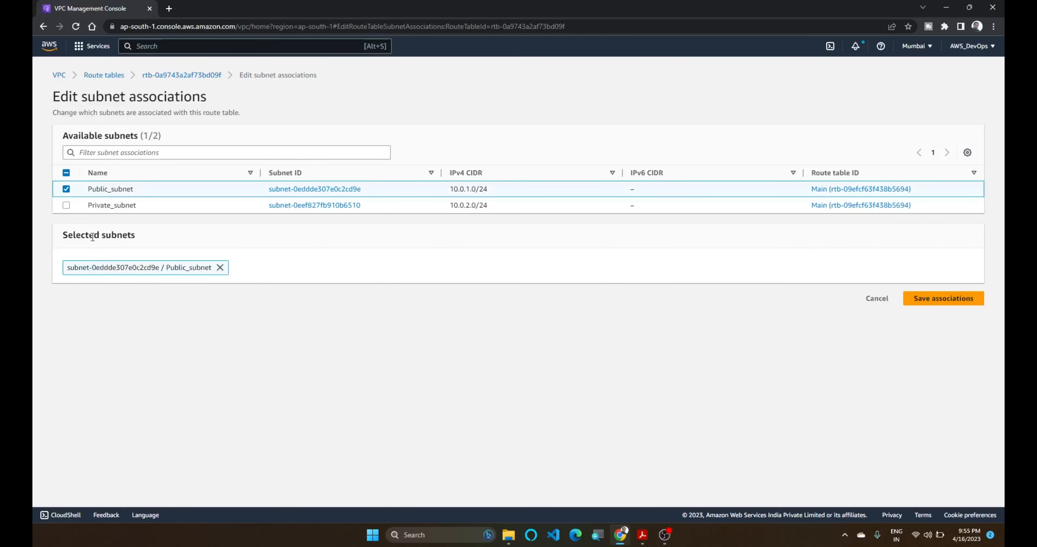
pyautogui.click(961, 300)
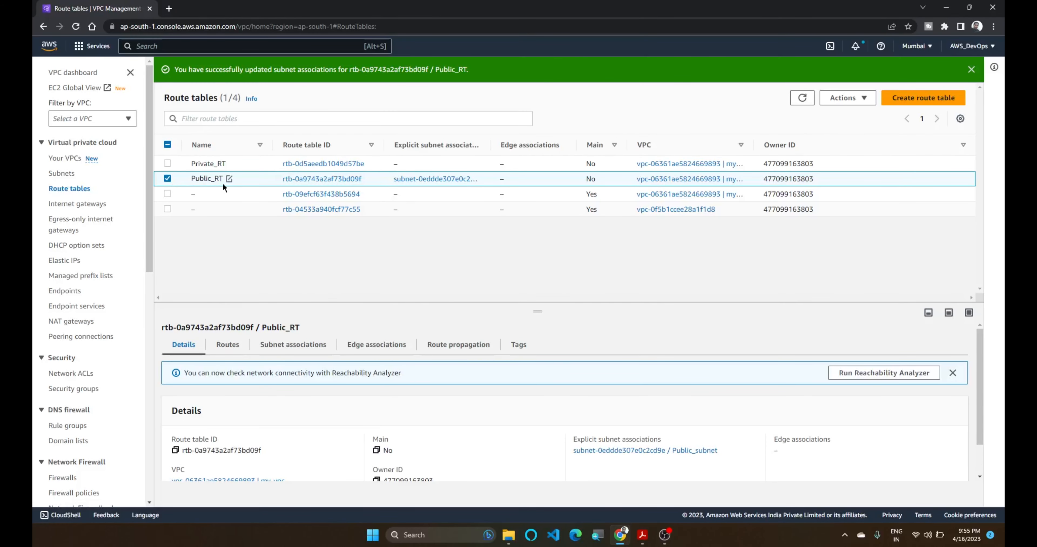
pyautogui.click(295, 349)
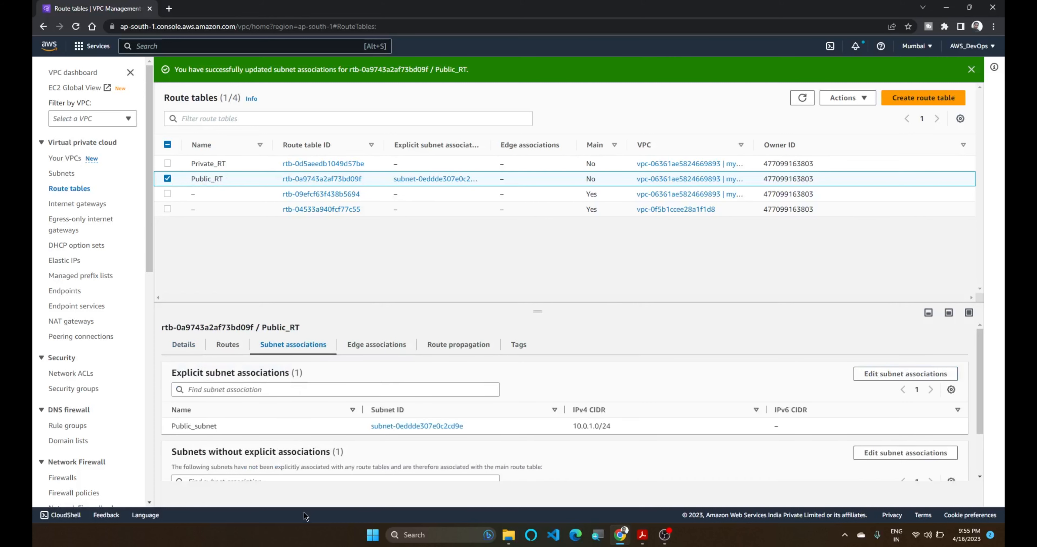
pyautogui.scroll(-1, 348, 457)
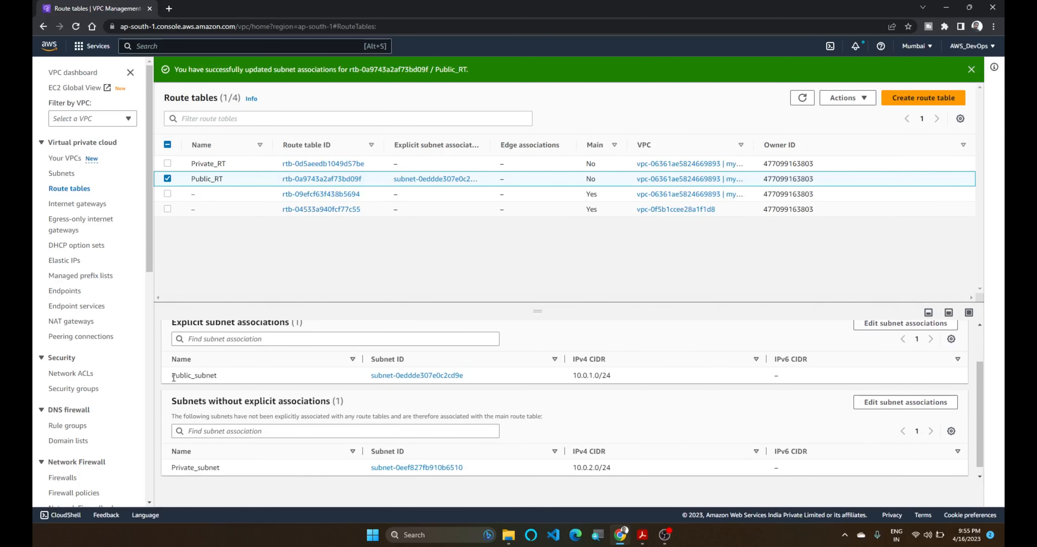
pyautogui.moveTo(173, 378); pyautogui.dragTo(216, 377)
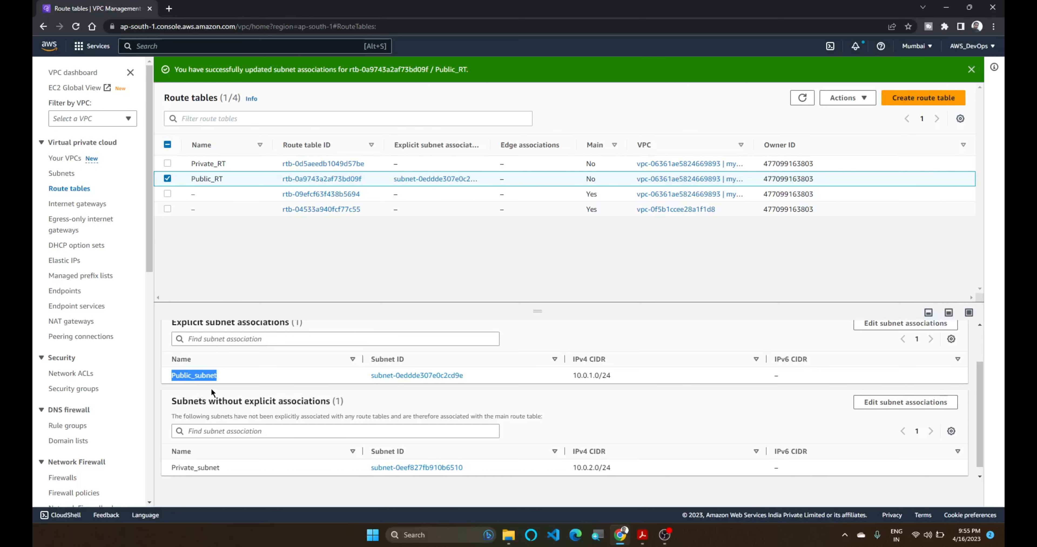
# Associate Private_subnet with the Private_RT route table instead of the main one.
pyautogui.click(168, 179)
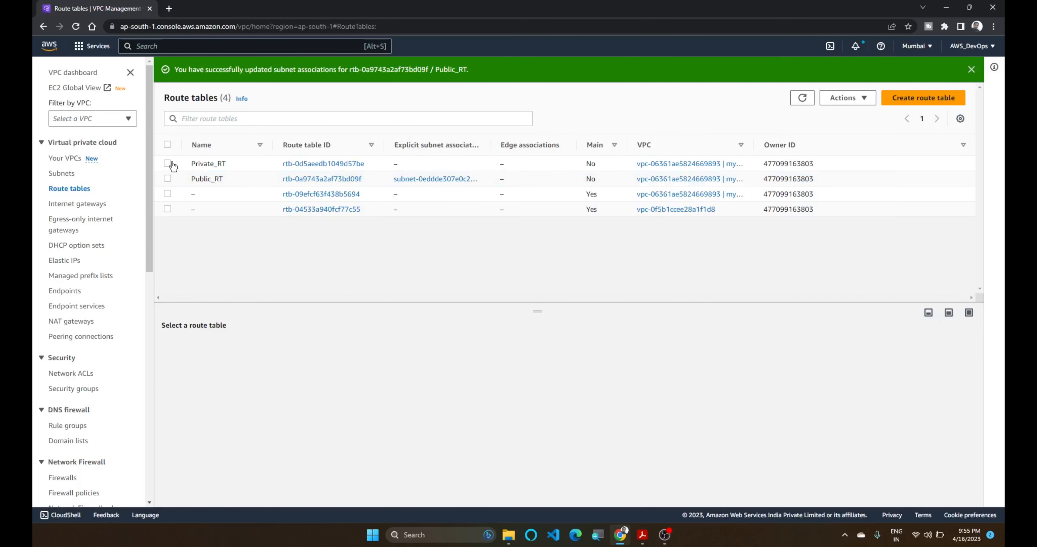
pyautogui.click(168, 164)
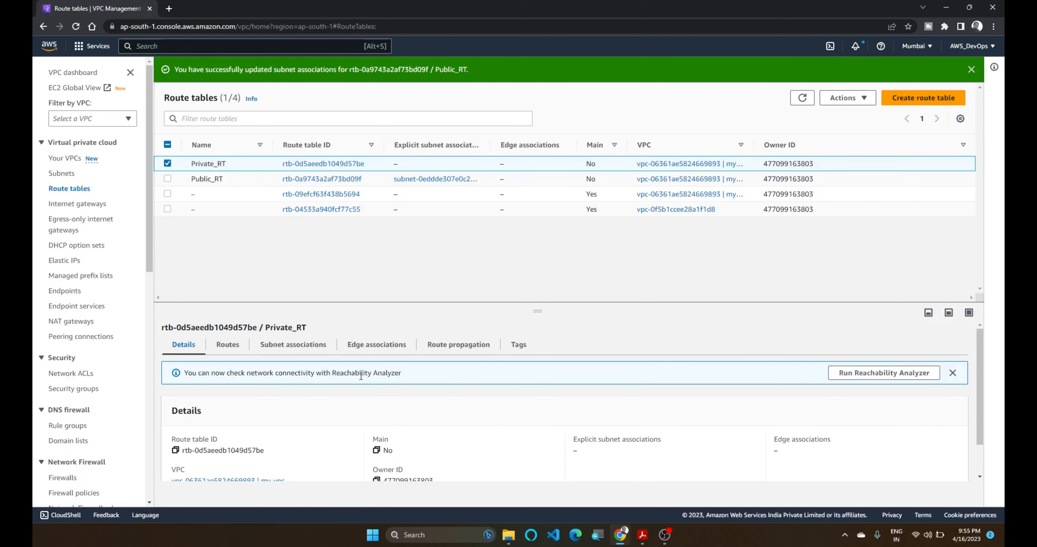
pyautogui.click(286, 350)
pyautogui.click(935, 378)
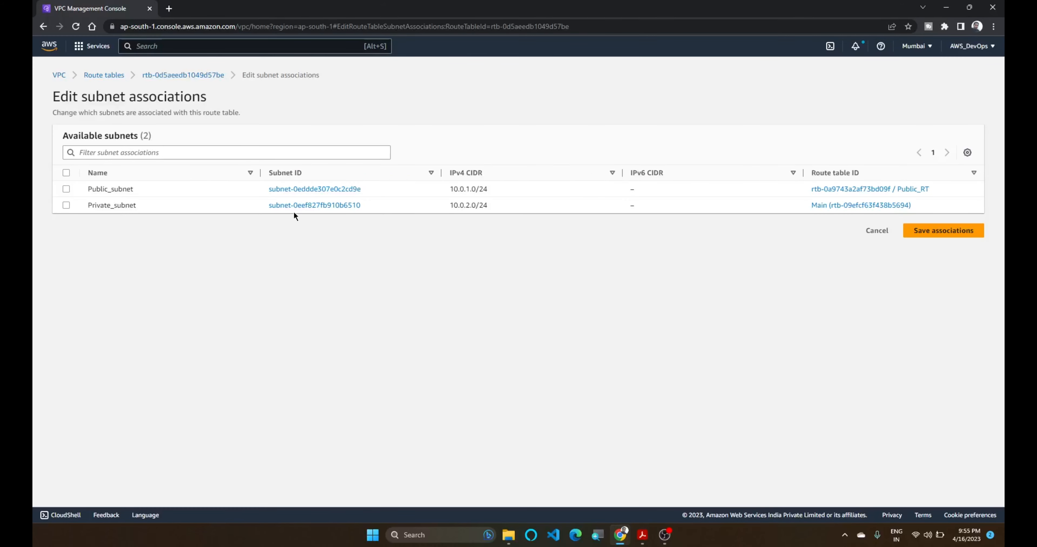
pyautogui.click(66, 205)
pyautogui.click(938, 299)
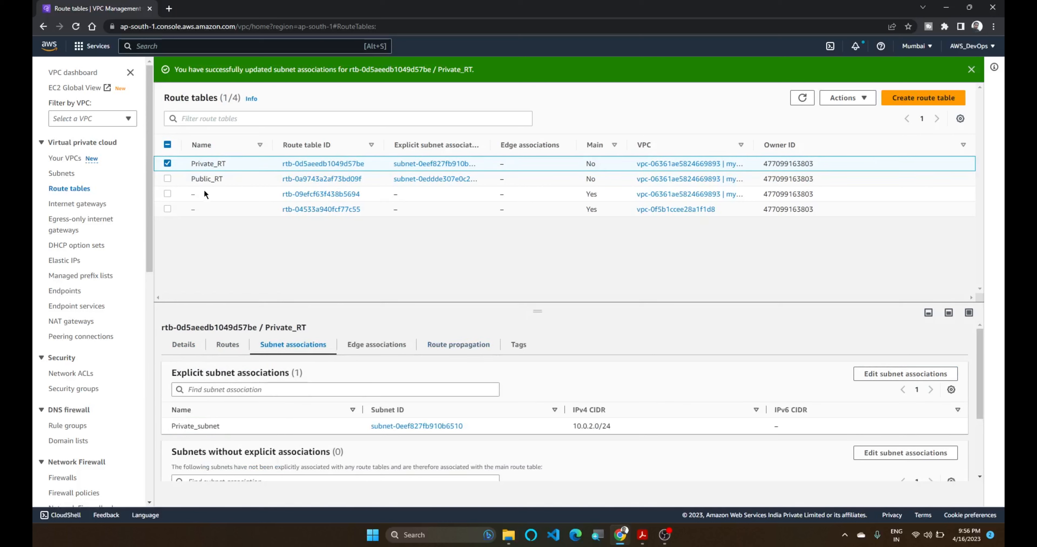
# Create an internet gateway named IGW.
pyautogui.click(96, 206)
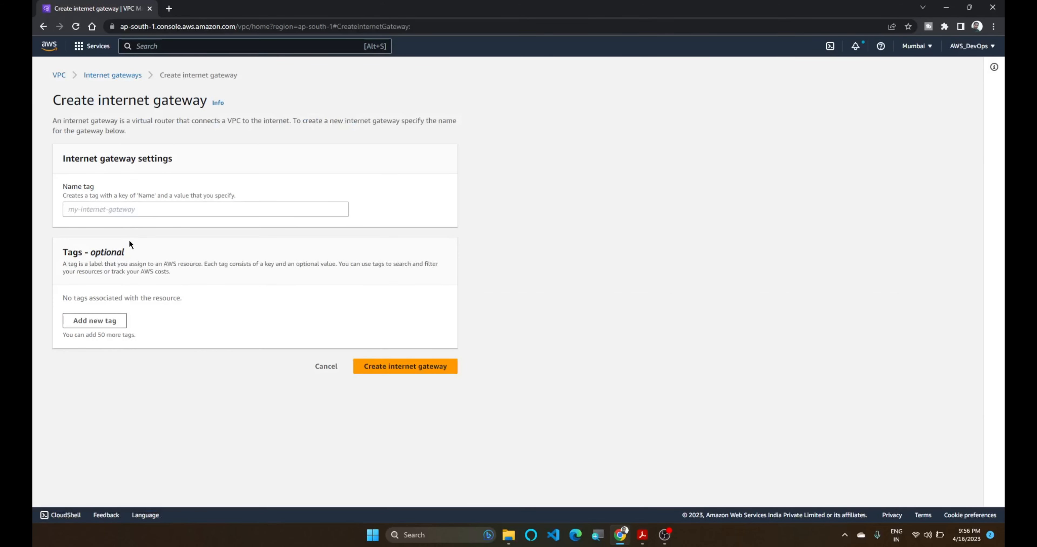
pyautogui.click(137, 208)
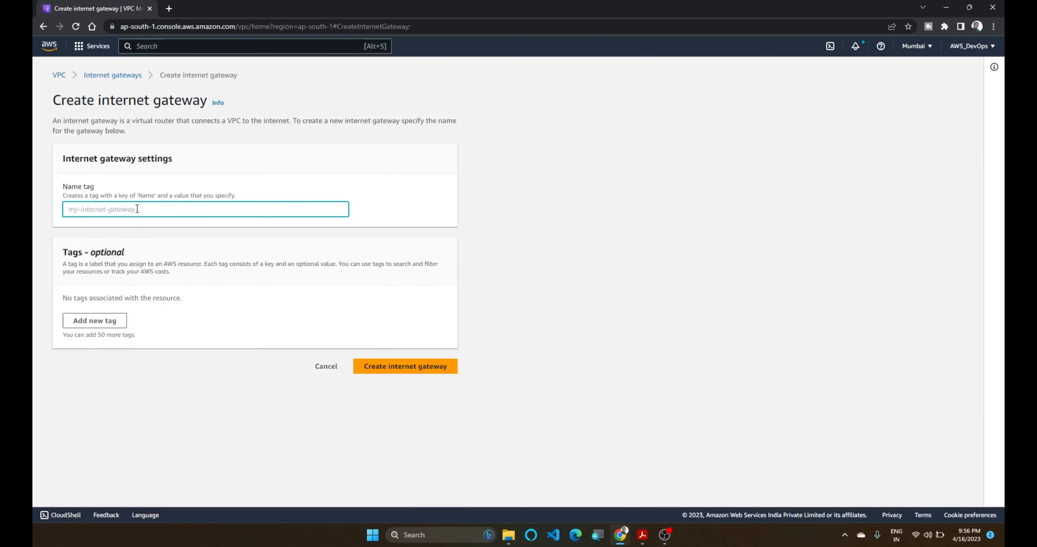
pyautogui.write('IGW')
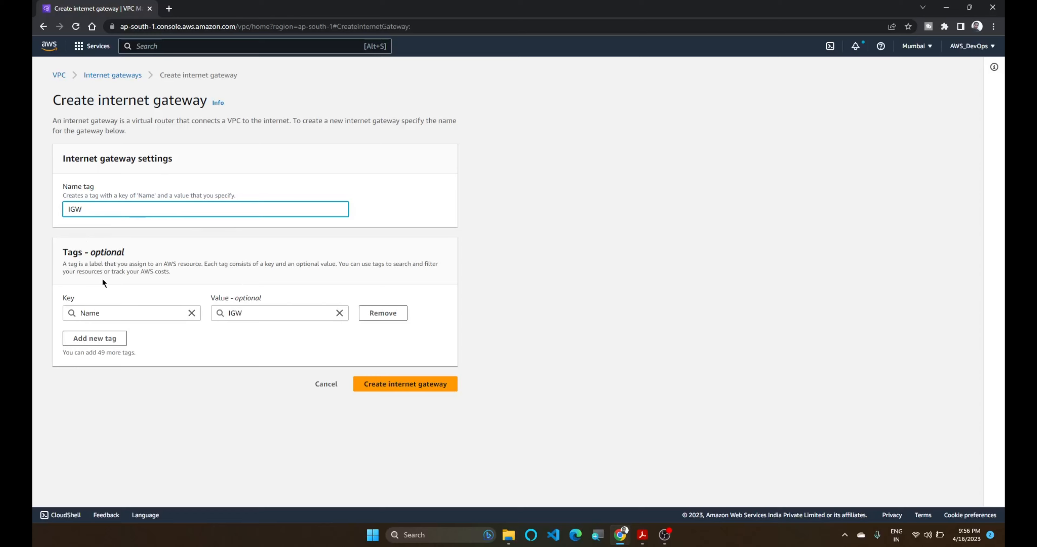
pyautogui.click(422, 387)
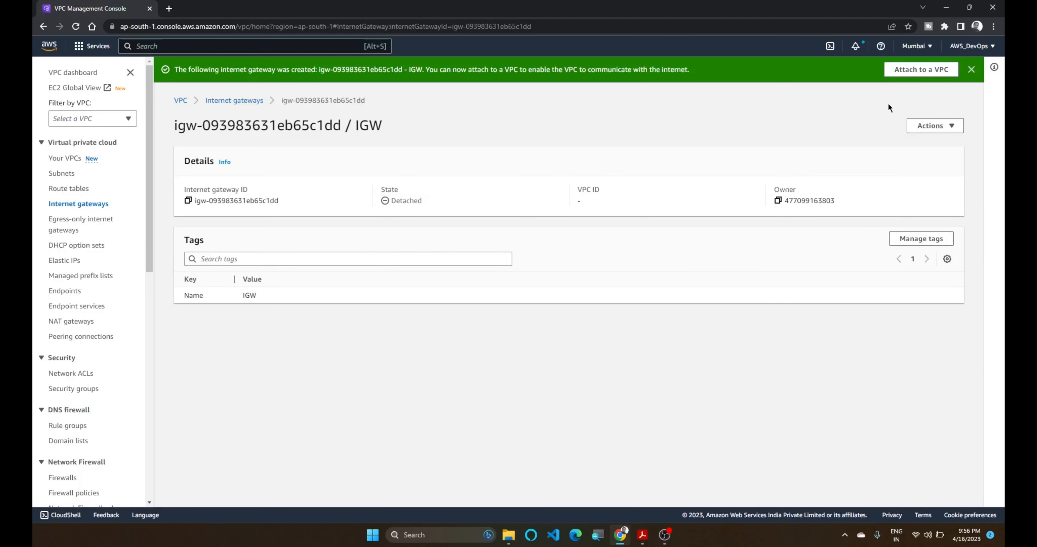
# Attach the IGW internet gateway to my-vpc and check its state in the list of internet gateways.
pyautogui.click(908, 71)
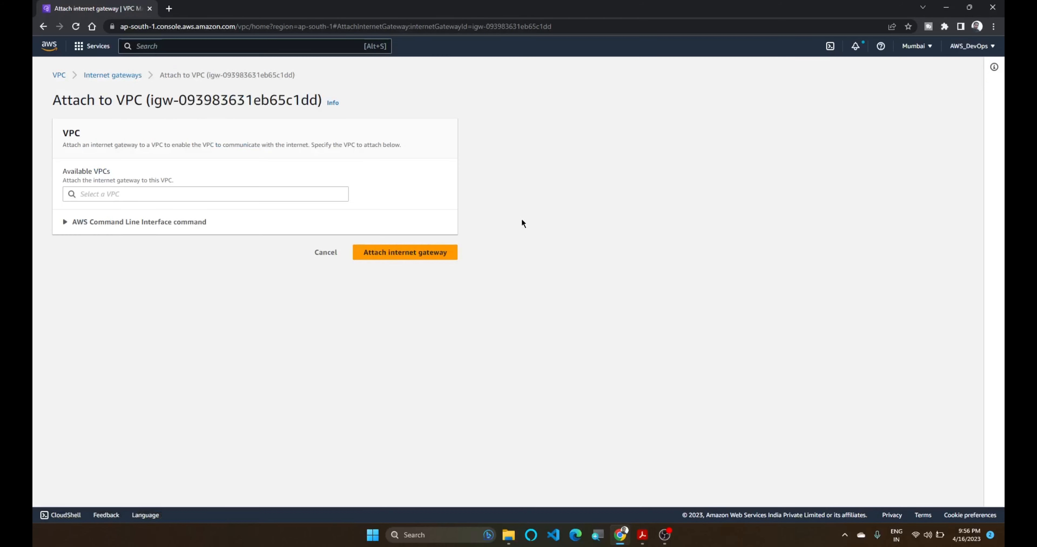
pyautogui.click(210, 194)
pyautogui.click(203, 213)
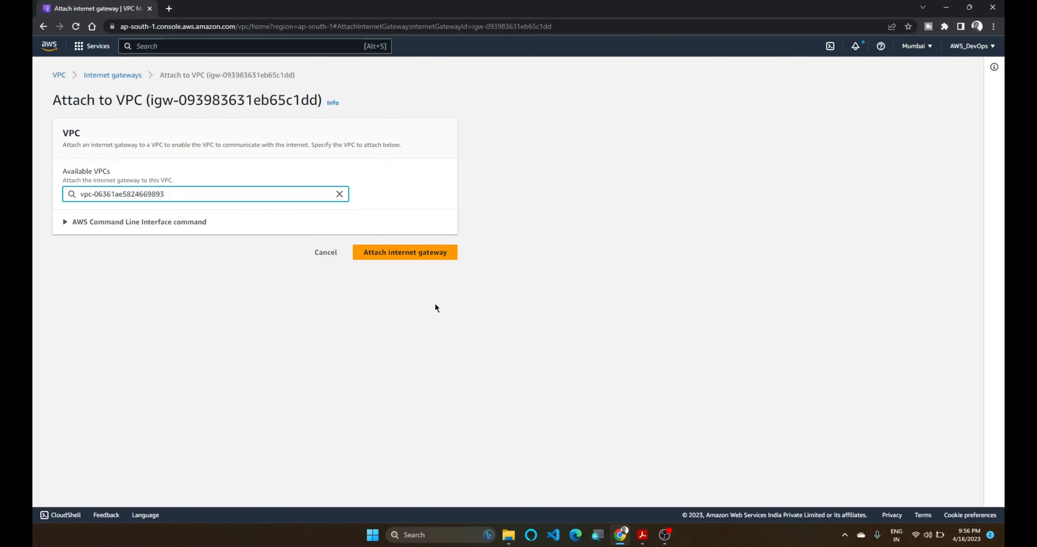
pyautogui.click(405, 252)
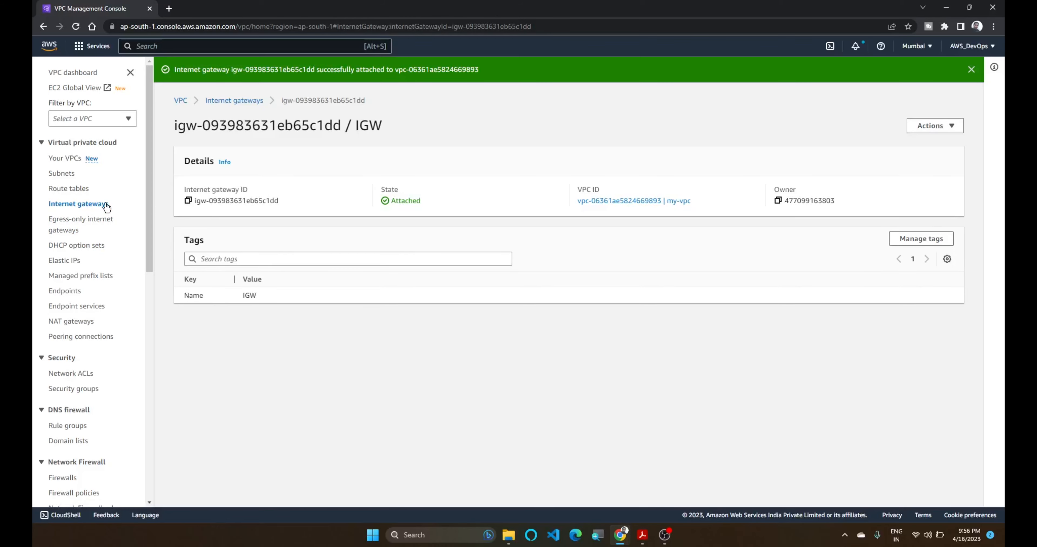
pyautogui.click(78, 204)
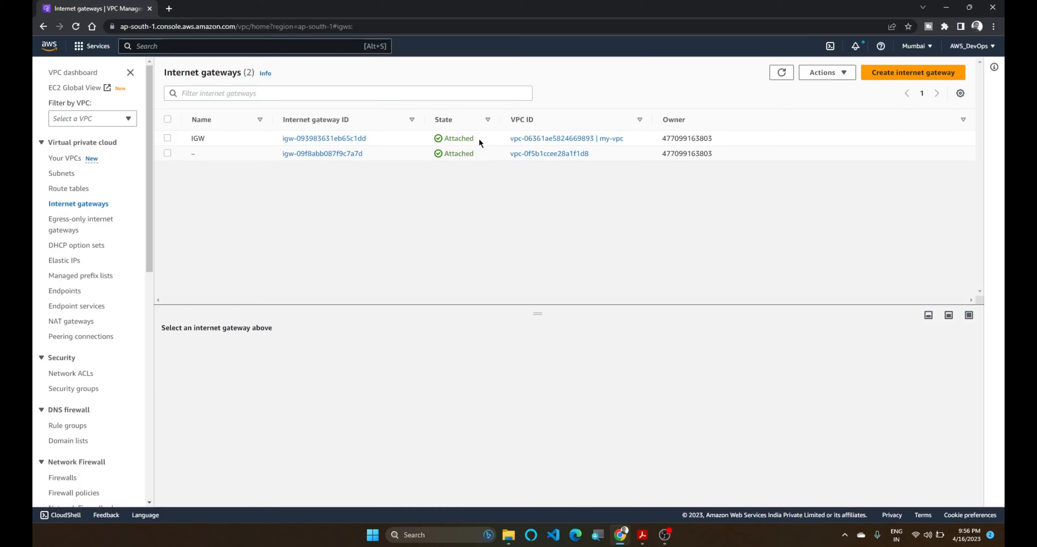
pyautogui.moveTo(466, 138); pyautogui.dragTo(441, 141)
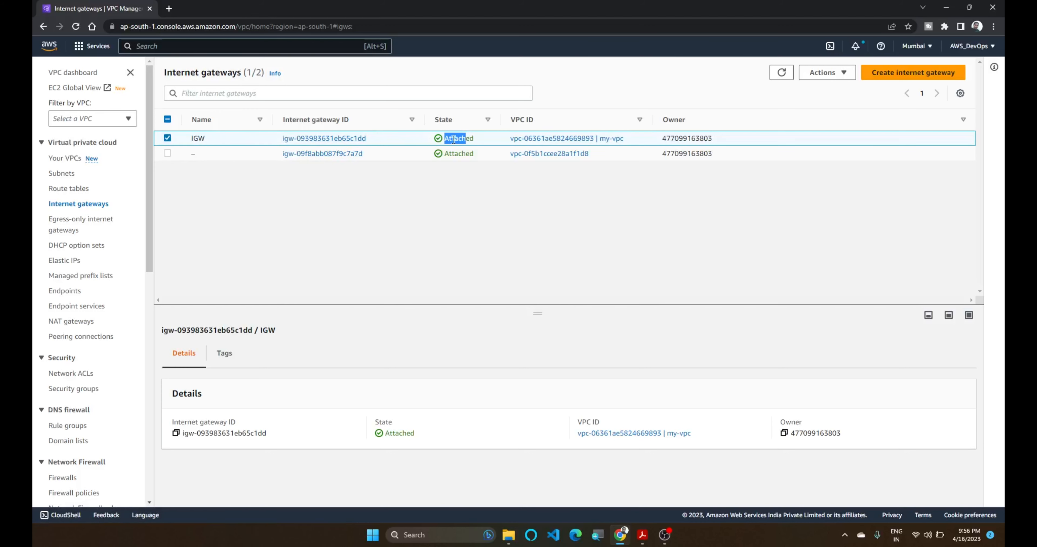
pyautogui.click(167, 138)
pyautogui.click(243, 244)
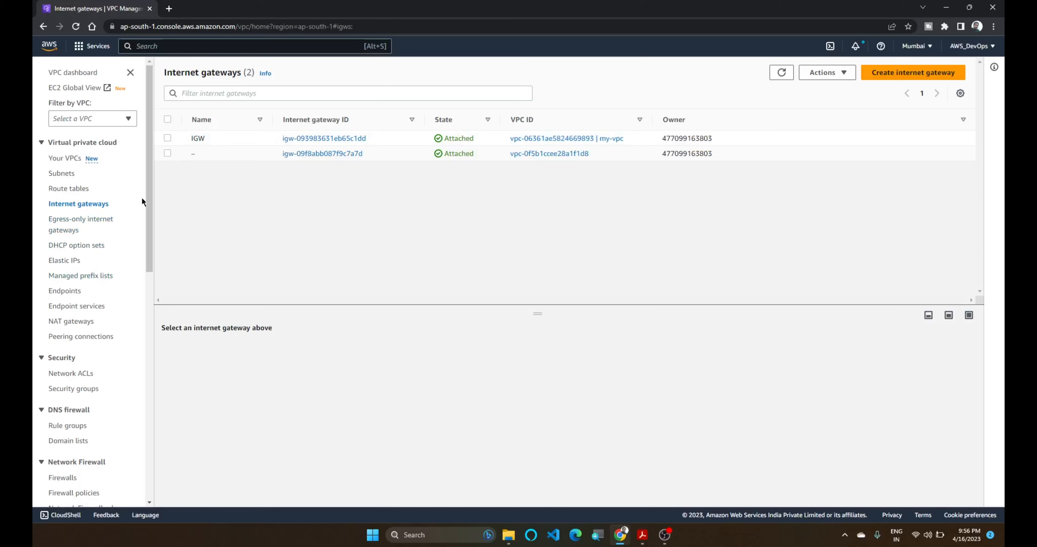
# Edit the routes of Public_RT and add a route with destination 0.0.0.0/0.
pyautogui.click(94, 196)
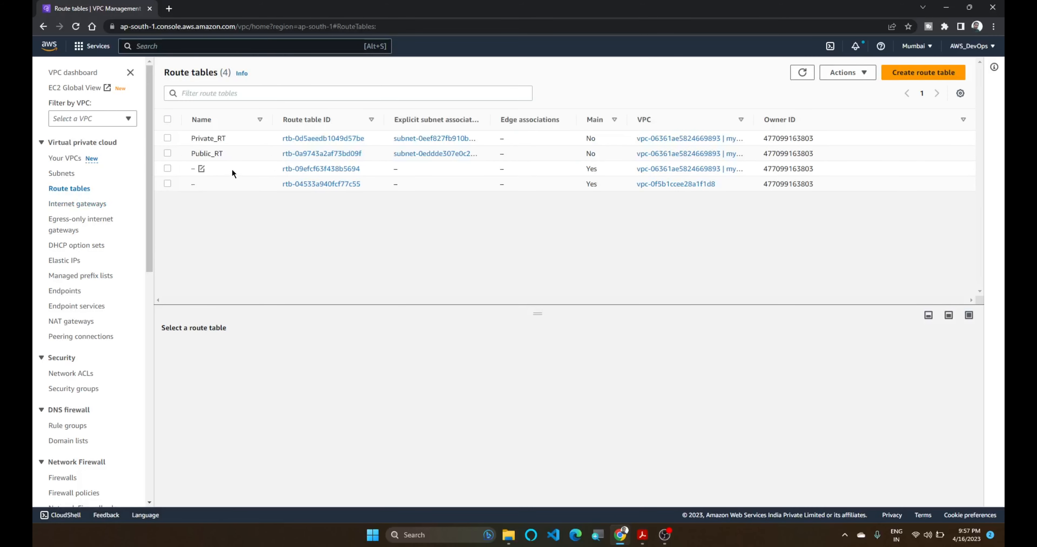
pyautogui.click(167, 153)
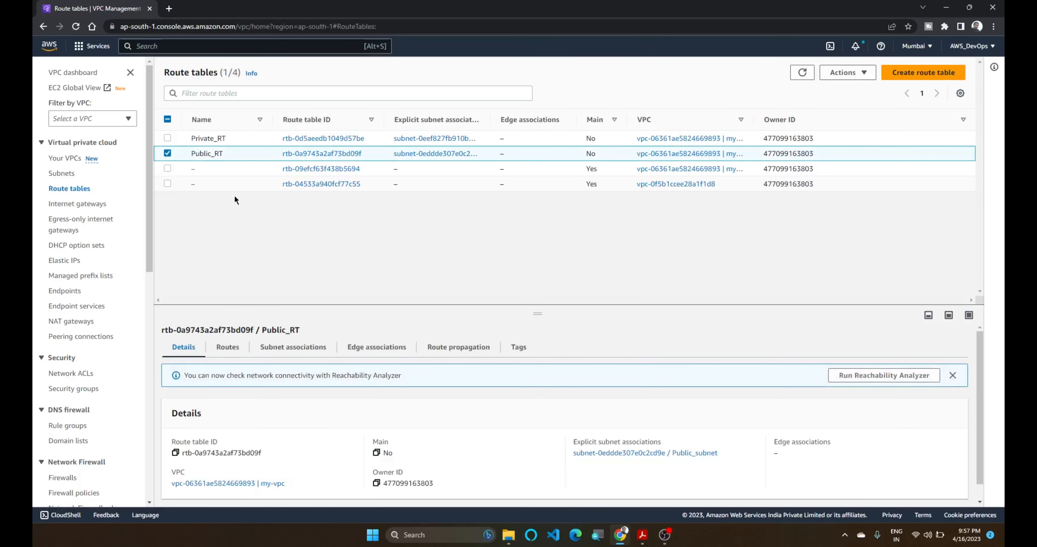
pyautogui.click(227, 347)
pyautogui.click(938, 380)
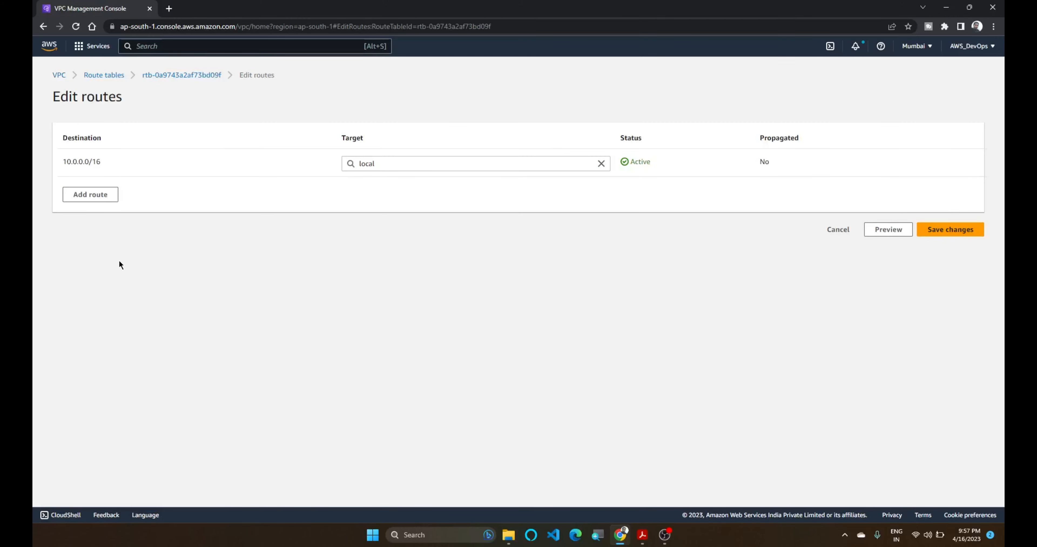
pyautogui.click(101, 195)
pyautogui.click(142, 194)
pyautogui.write('0.0.0.0/0')
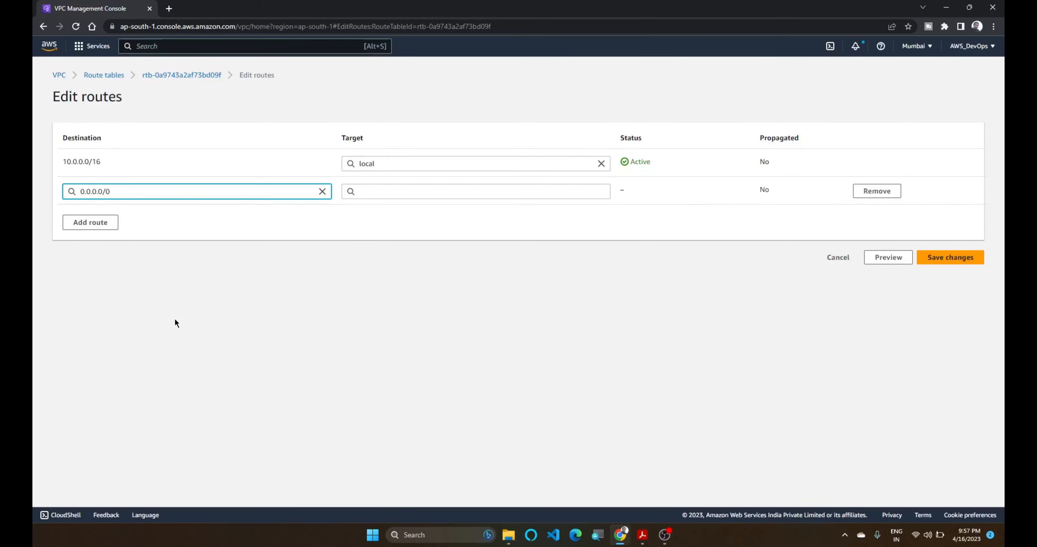
# Set the target of the 0.0.0.0/0 route to the IGW internet gateway and save the route changes.
pyautogui.click(396, 185)
pyautogui.write('igw')
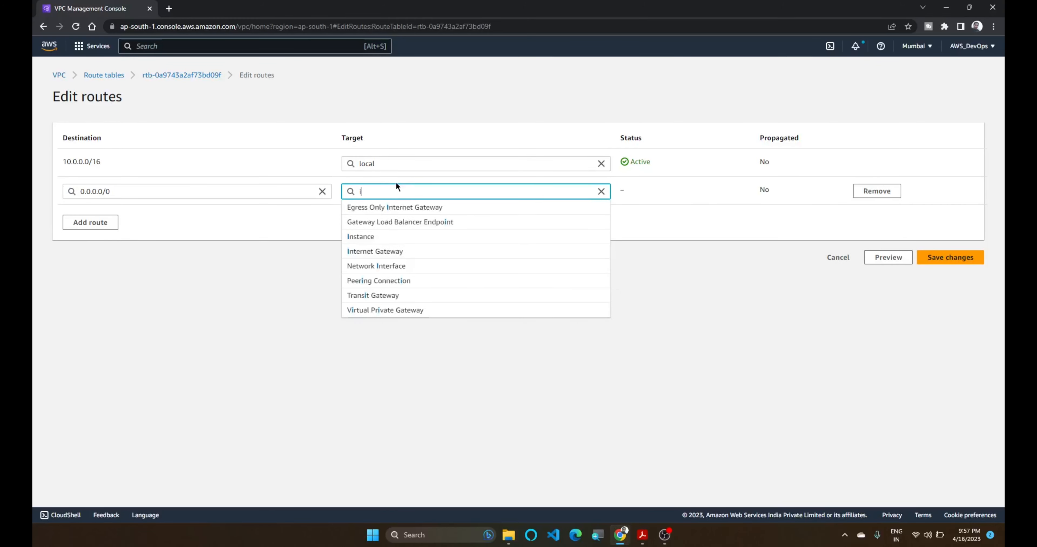
pyautogui.press('BackSpace')
pyautogui.press('BackSpace')
pyautogui.press('BackSpace')
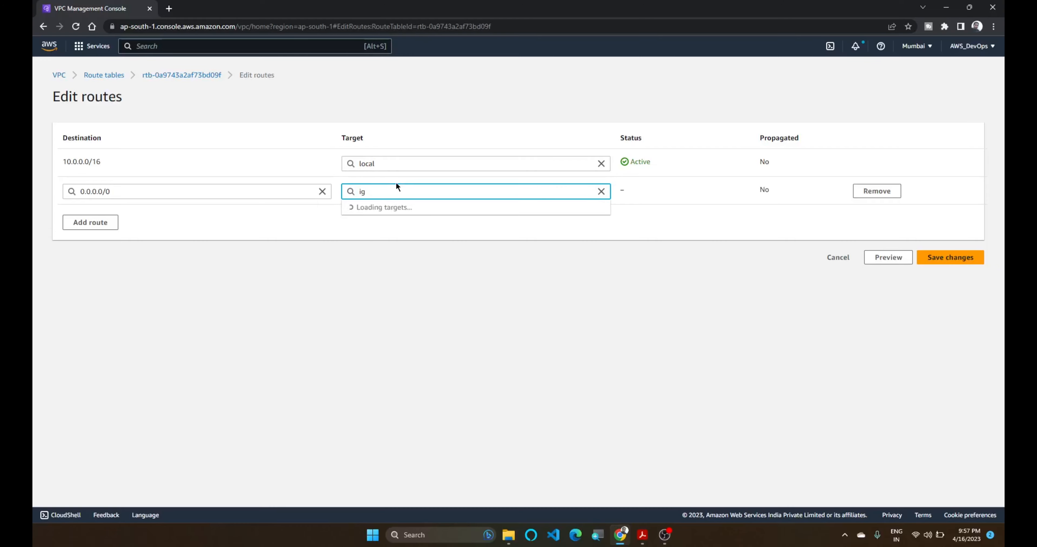
pyautogui.write('igw-')
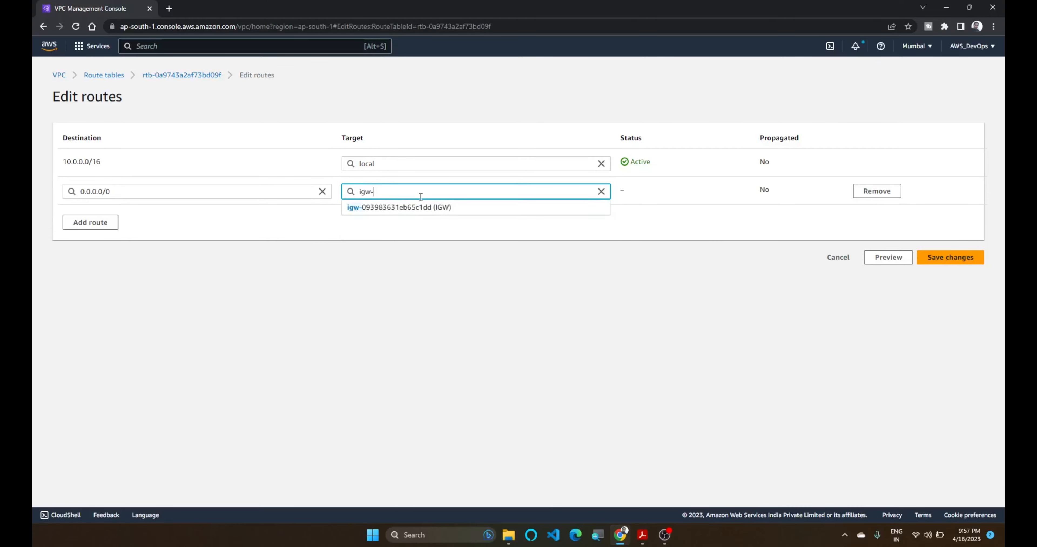
pyautogui.click(423, 207)
pyautogui.click(946, 262)
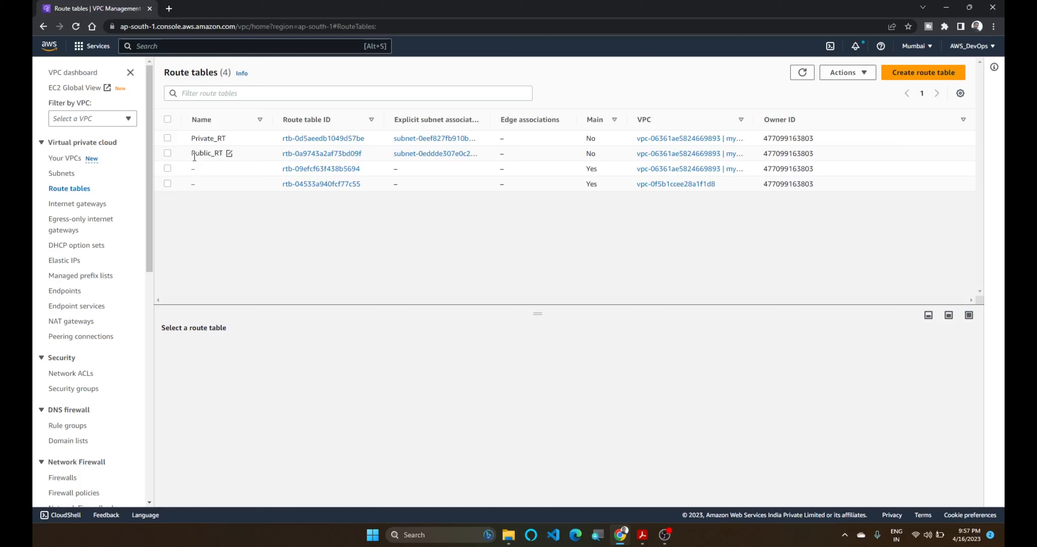
# In the EC2 console, start launching an instance named Webserver with the Microsoft Windows Server 2022 image.
pyautogui.click(57, 174)
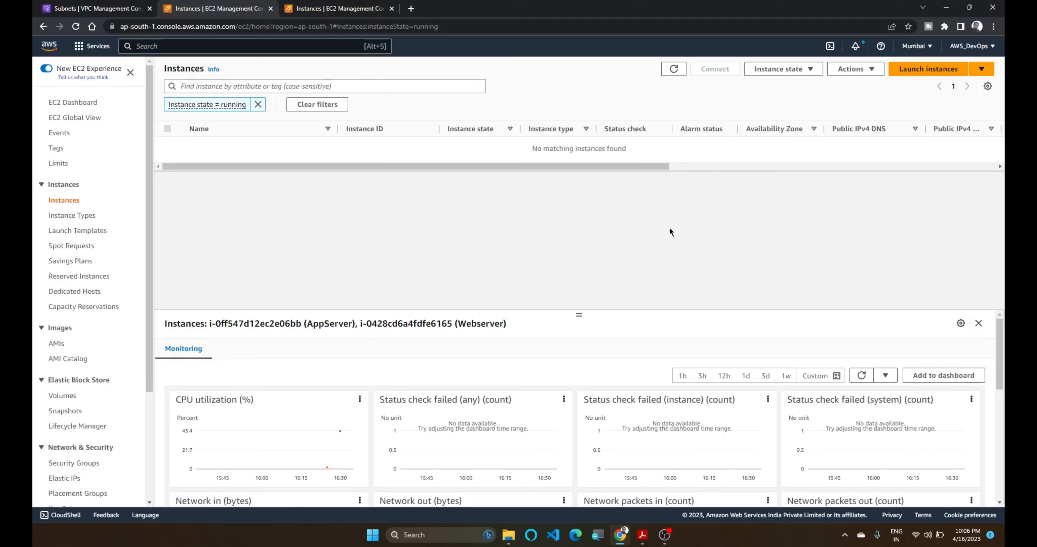
pyautogui.click(898, 69)
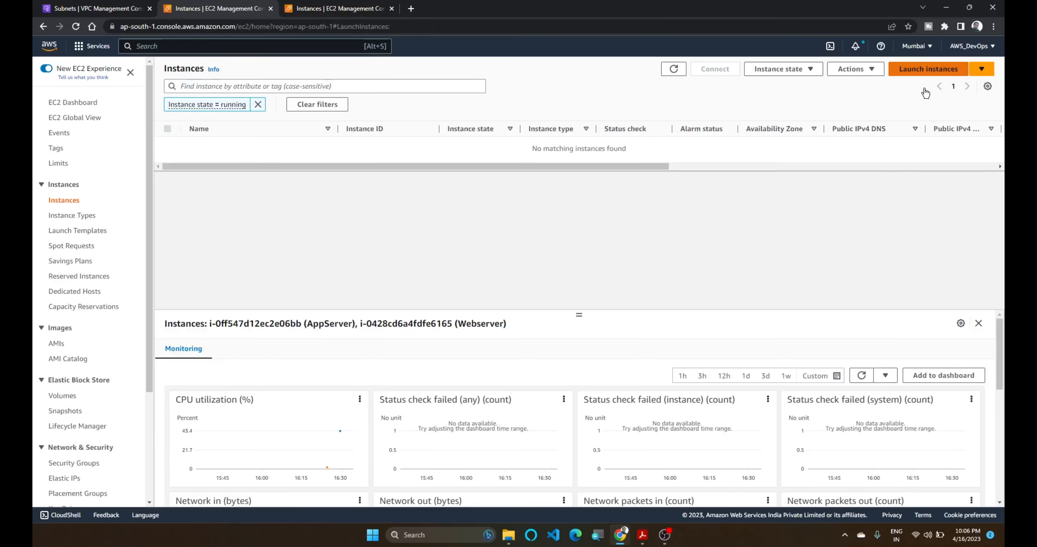
pyautogui.write('Webserver')
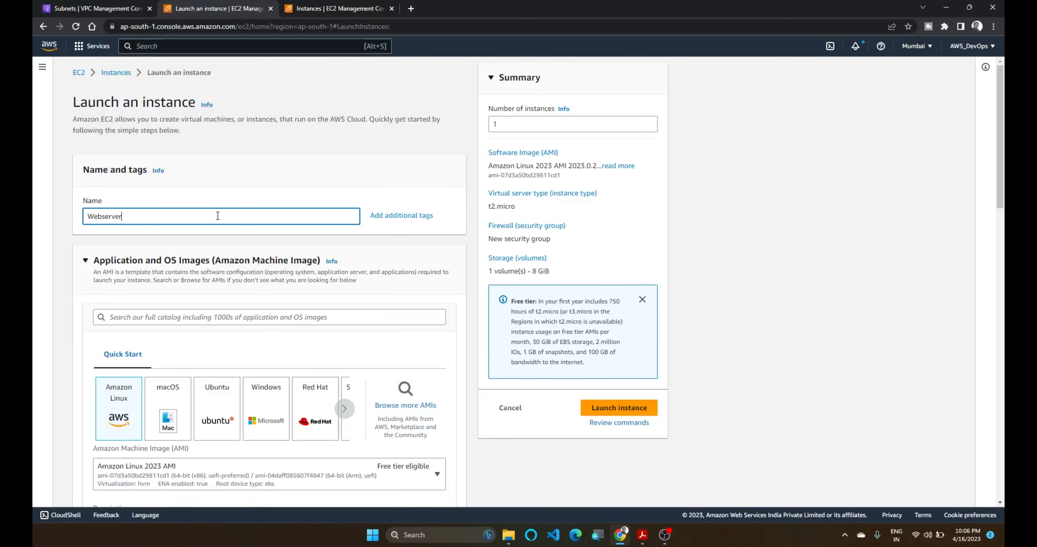
pyautogui.scroll(-4, 217, 216)
pyautogui.click(266, 258)
pyautogui.scroll(-8, 271, 363)
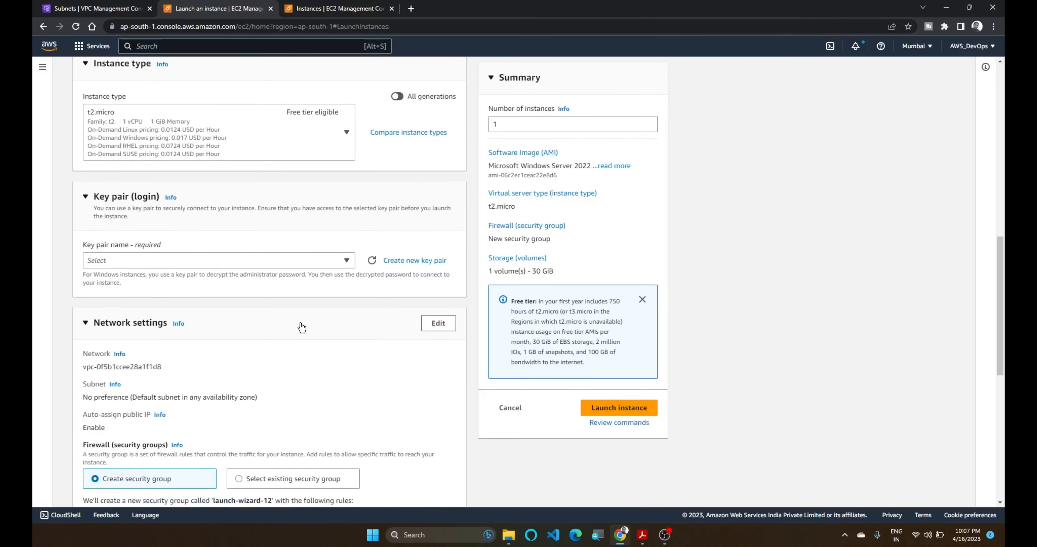
# Create a new key pair named windowskey with the .pem private key file format for the Webserver instance.
pyautogui.click(405, 269)
pyautogui.click(419, 287)
pyautogui.write('windowskey')
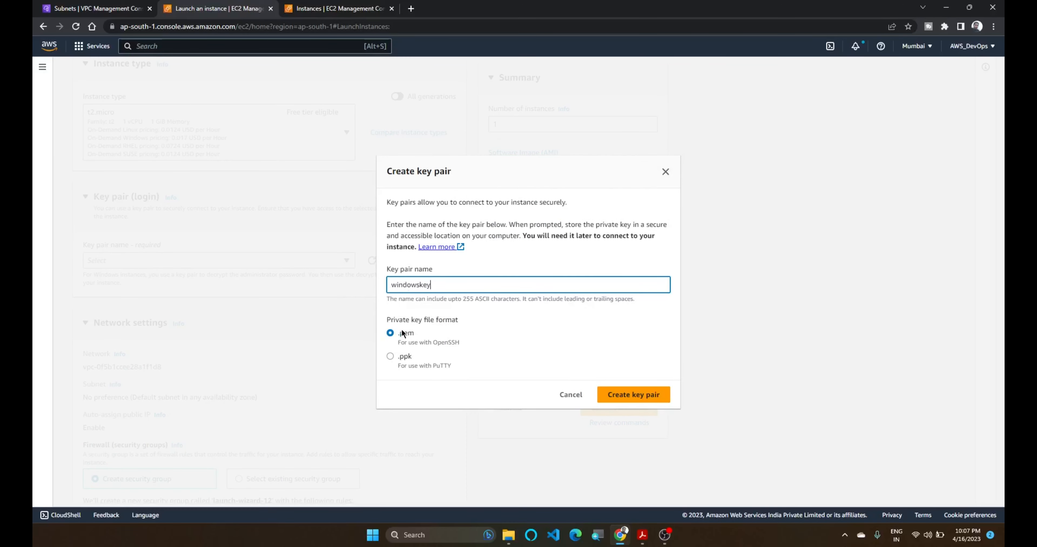
pyautogui.click(622, 398)
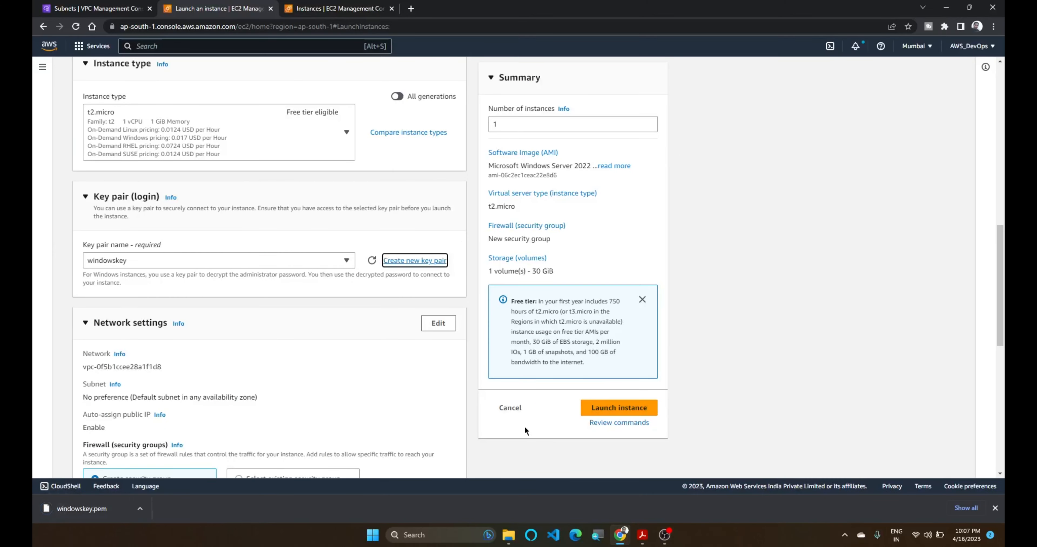
# Edit the network settings to use my-vpc and Public_subnet, with auto-assign public IP enabled.
pyautogui.scroll(-4, 282, 405)
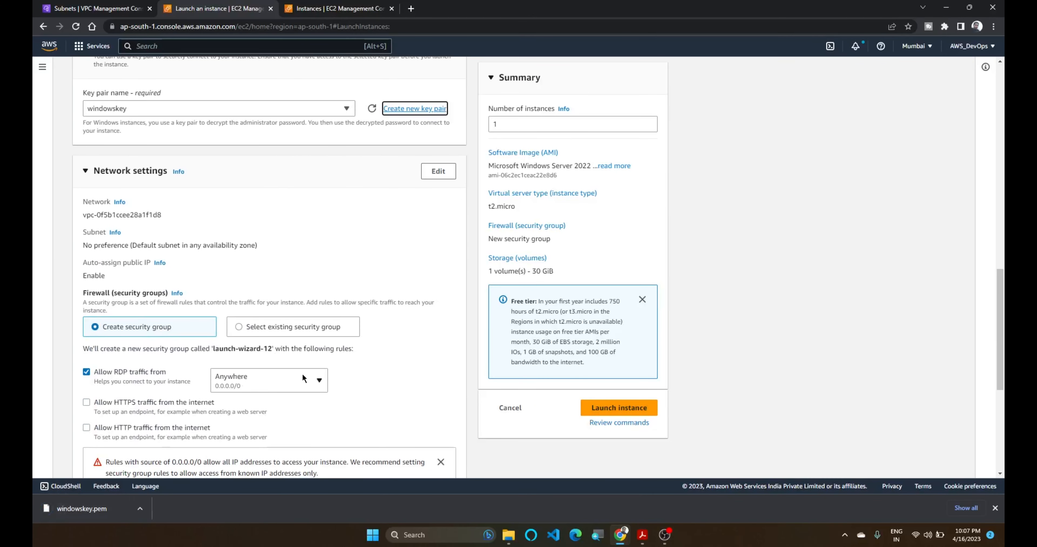
pyautogui.click(437, 171)
pyautogui.click(259, 220)
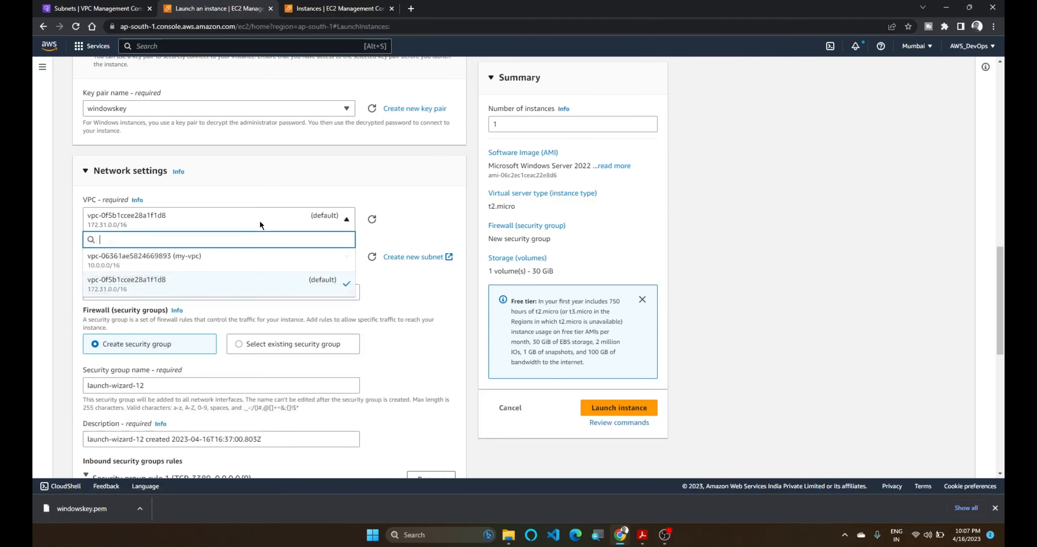
pyautogui.click(243, 258)
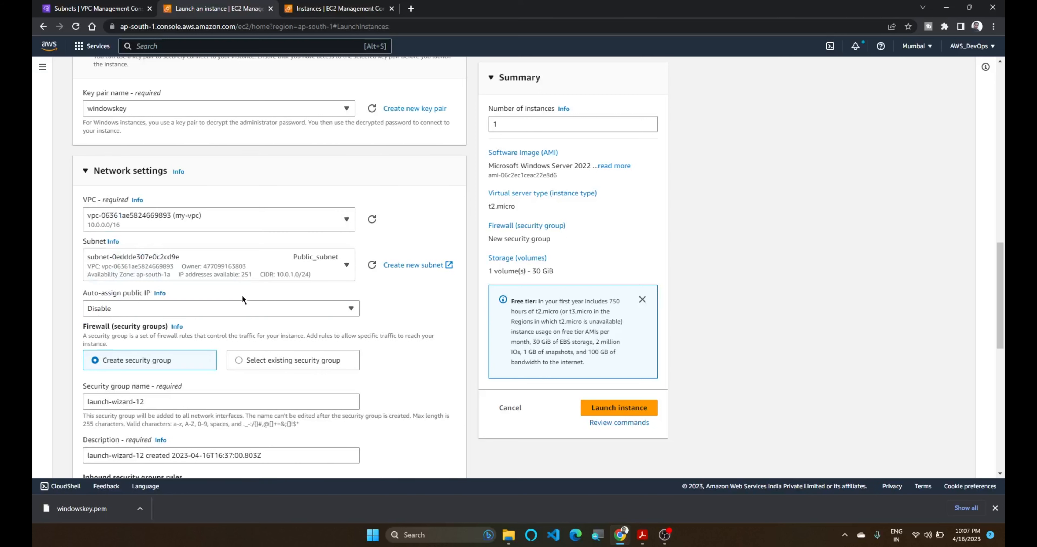
pyautogui.click(247, 273)
pyautogui.click(259, 315)
pyautogui.click(281, 310)
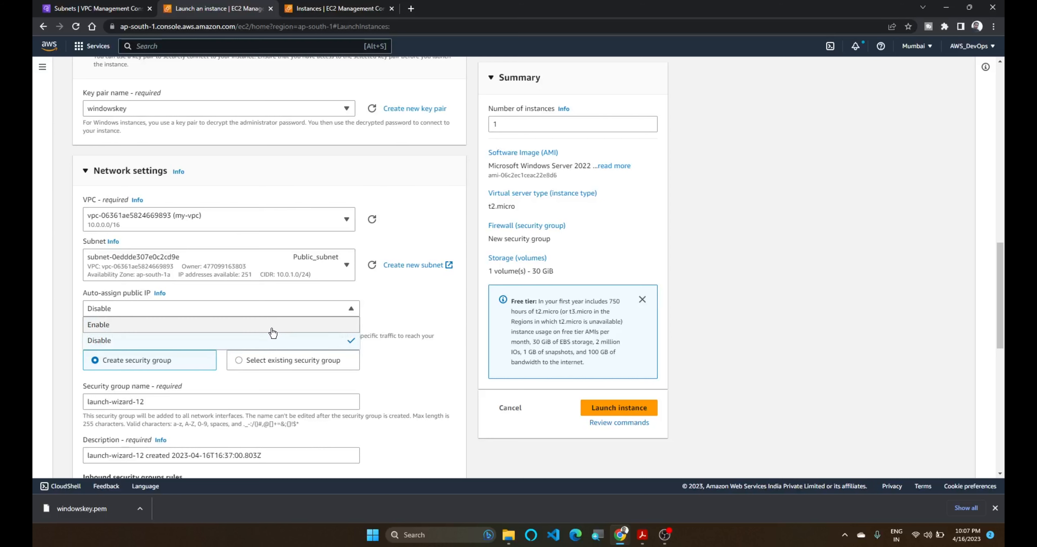
pyautogui.click(278, 329)
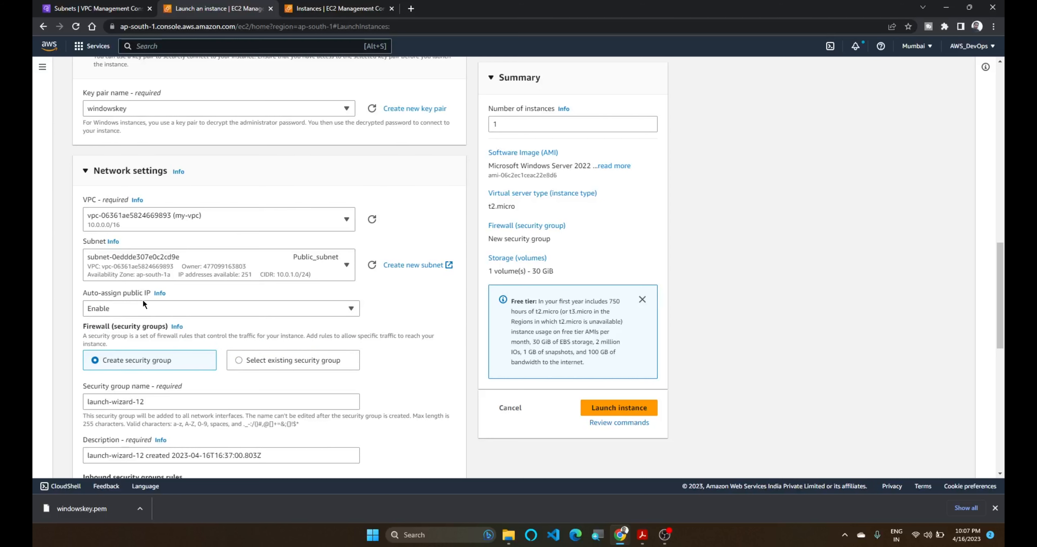
# Review the RDP rule and storage settings, then launch the Webserver instance and show the instances list.
pyautogui.scroll(-3, 143, 300)
pyautogui.scroll(-2, 188, 288)
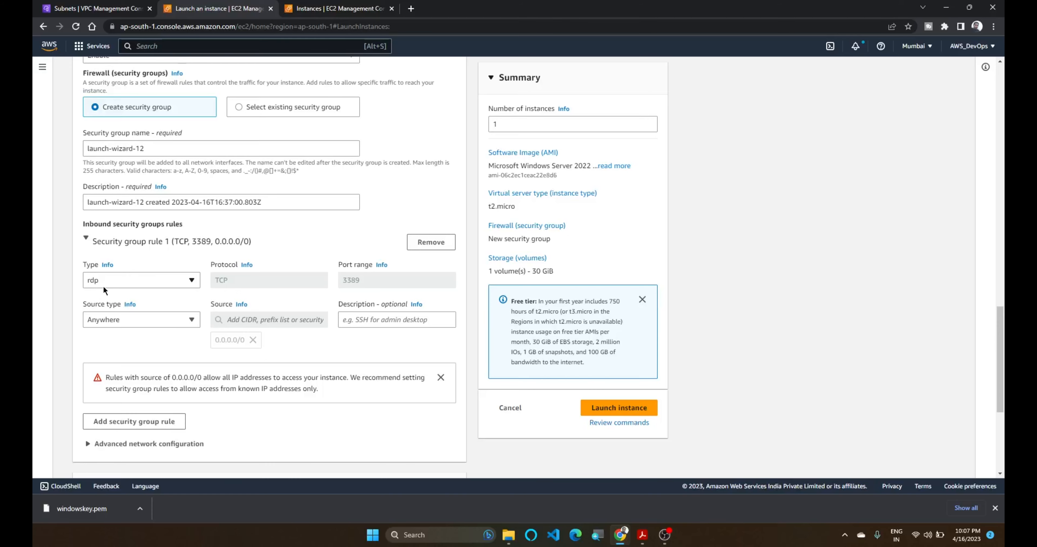
pyautogui.scroll(-5, 174, 306)
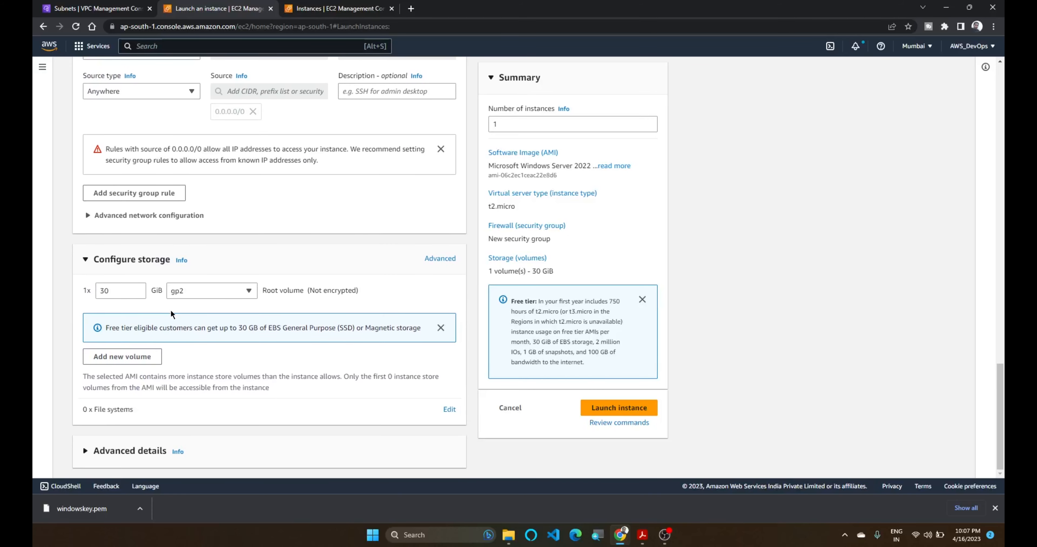
pyautogui.click(619, 408)
pyautogui.scroll(-1, 900, 473)
pyautogui.click(900, 471)
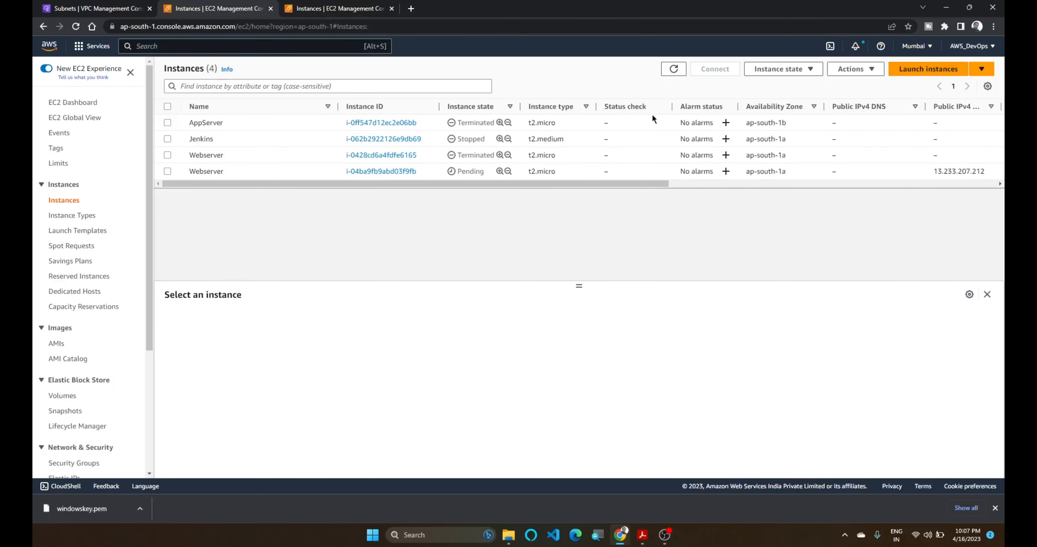
# Start launching another instance named Appserver with the Microsoft Windows Server 2022 image.
pyautogui.click(930, 69)
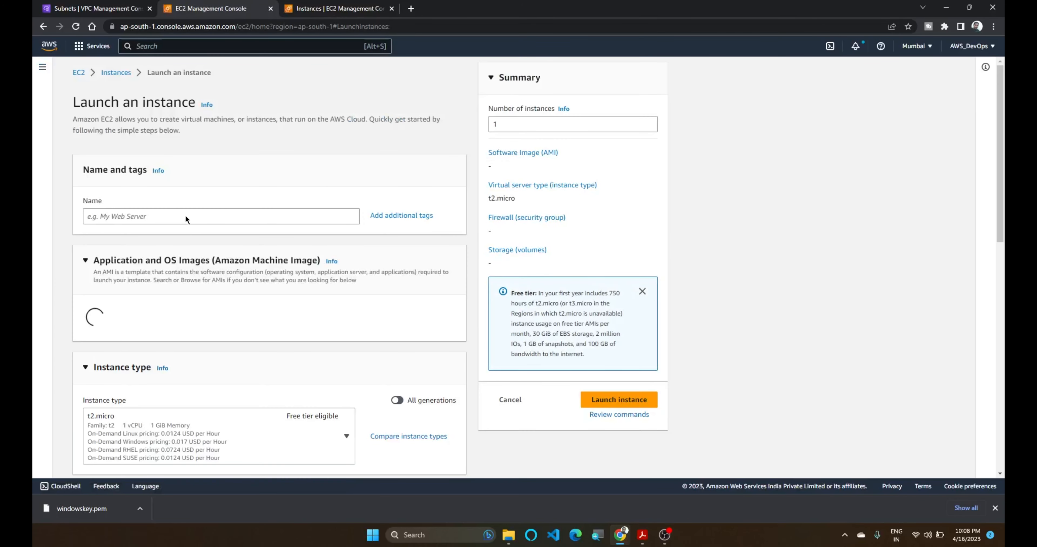
pyautogui.click(186, 216)
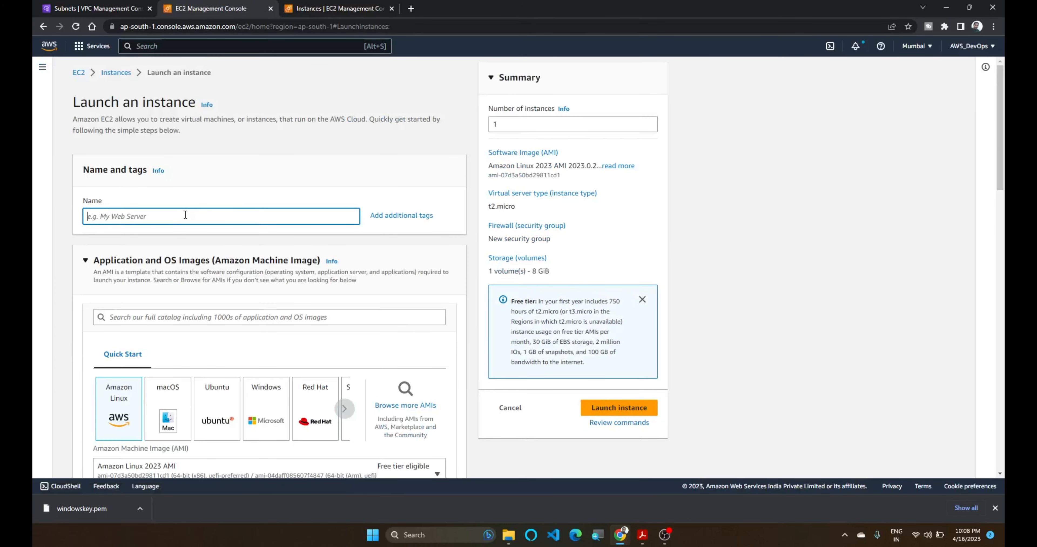
pyautogui.write('Appserver')
pyautogui.scroll(-4, 192, 326)
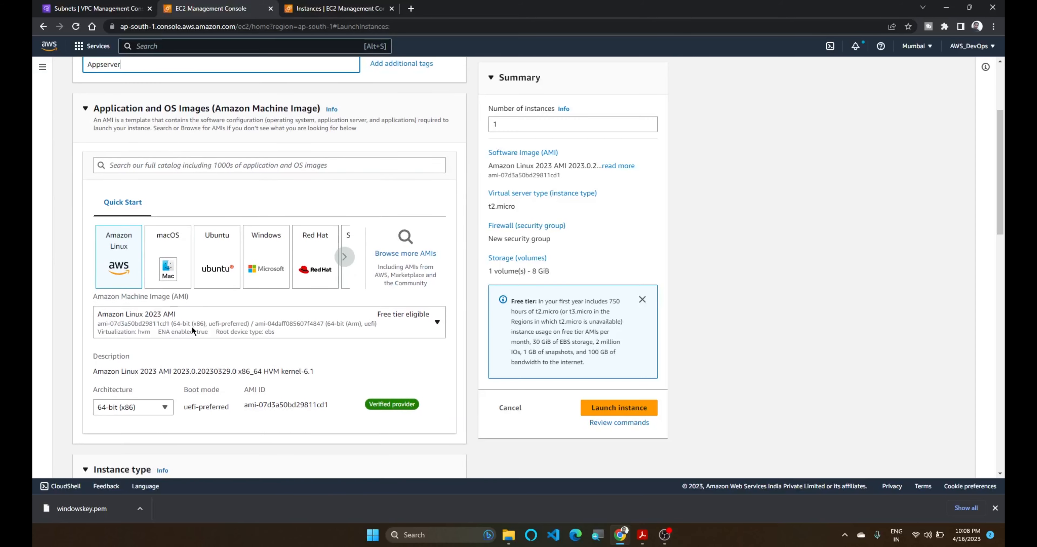
pyautogui.click(260, 261)
pyautogui.scroll(-3, 243, 323)
pyautogui.scroll(-5, 242, 323)
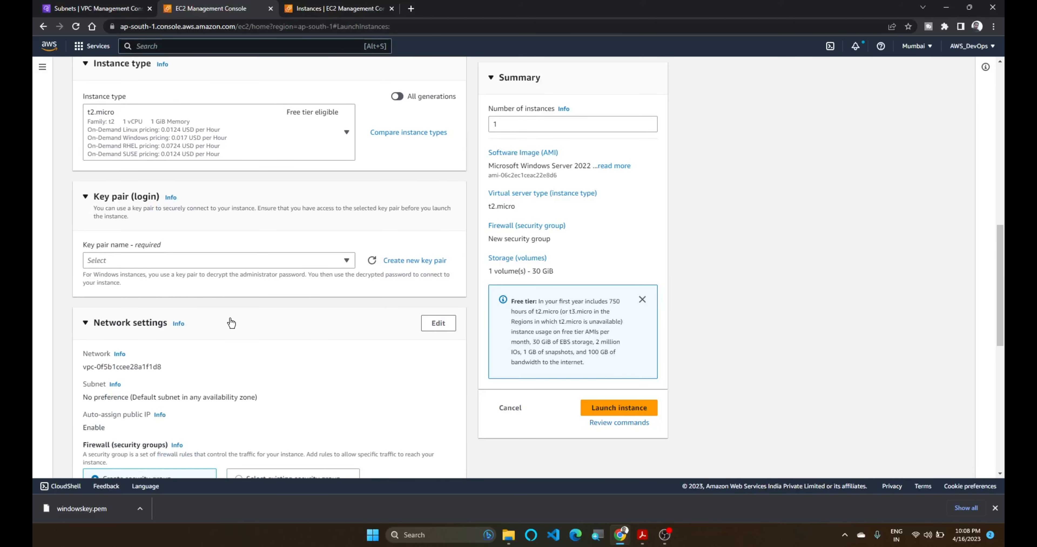
# Assign the windowskey key pair to Appserver and place it in my-vpc's Private_subnet.
pyautogui.click(249, 266)
pyautogui.click(232, 386)
pyautogui.scroll(-3, 265, 360)
pyautogui.click(438, 171)
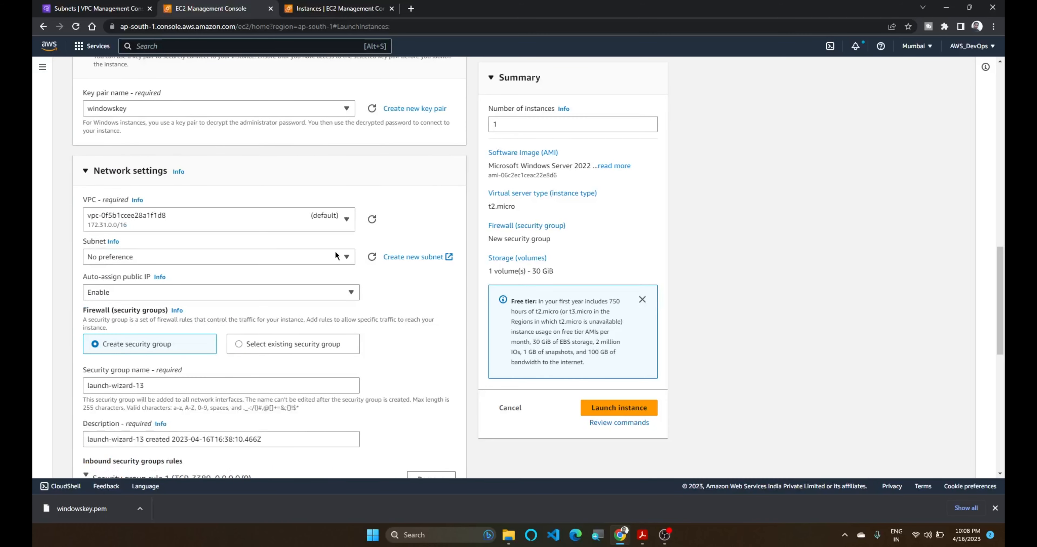
pyautogui.click(233, 228)
pyautogui.click(274, 275)
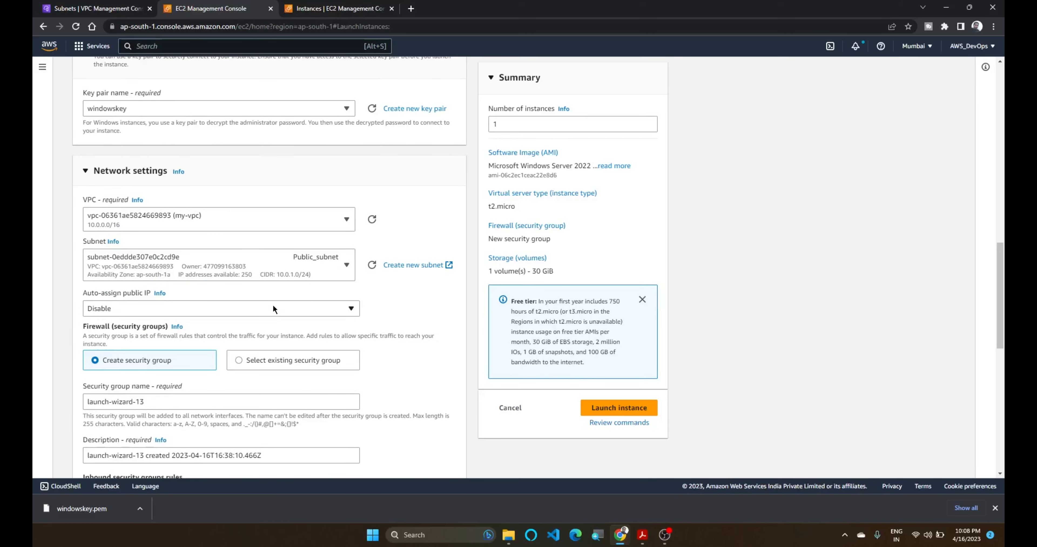
pyautogui.click(273, 266)
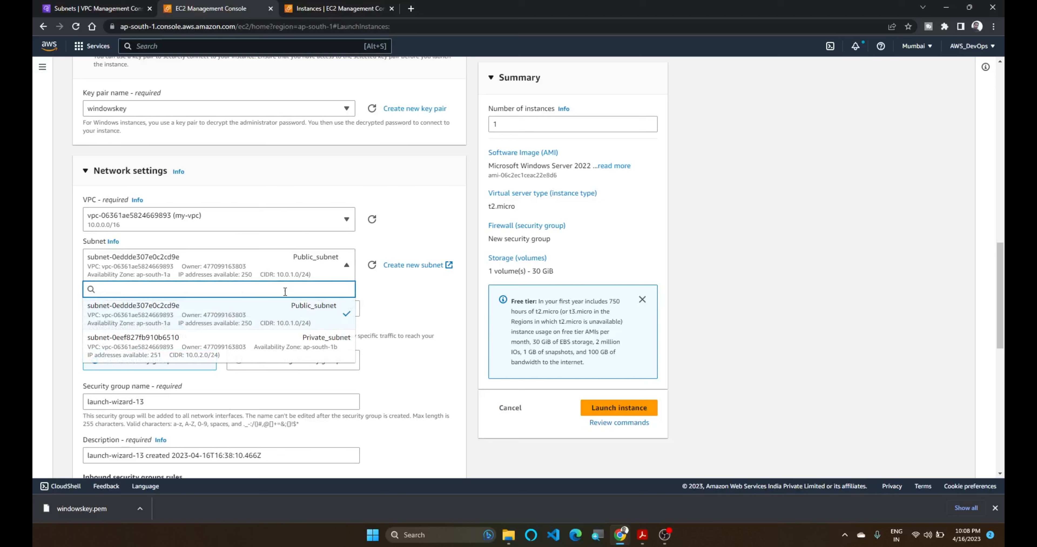
pyautogui.click(299, 352)
# Replace the default RDP inbound rule of Appserver's security group with a Custom TCP rule using the Custom source type.
pyautogui.scroll(-2, 271, 356)
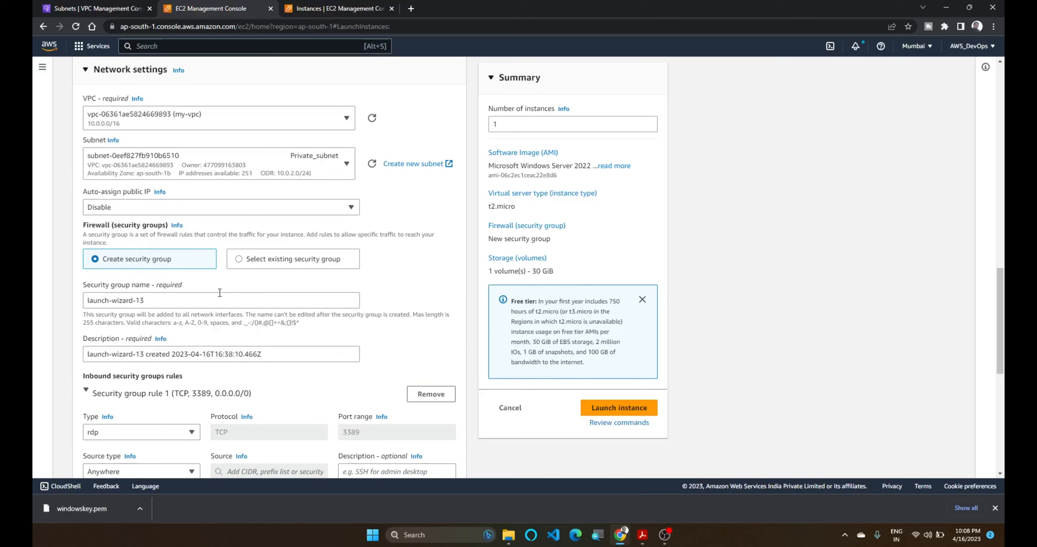
pyautogui.scroll(-2, 221, 264)
pyautogui.scroll(-2, 226, 294)
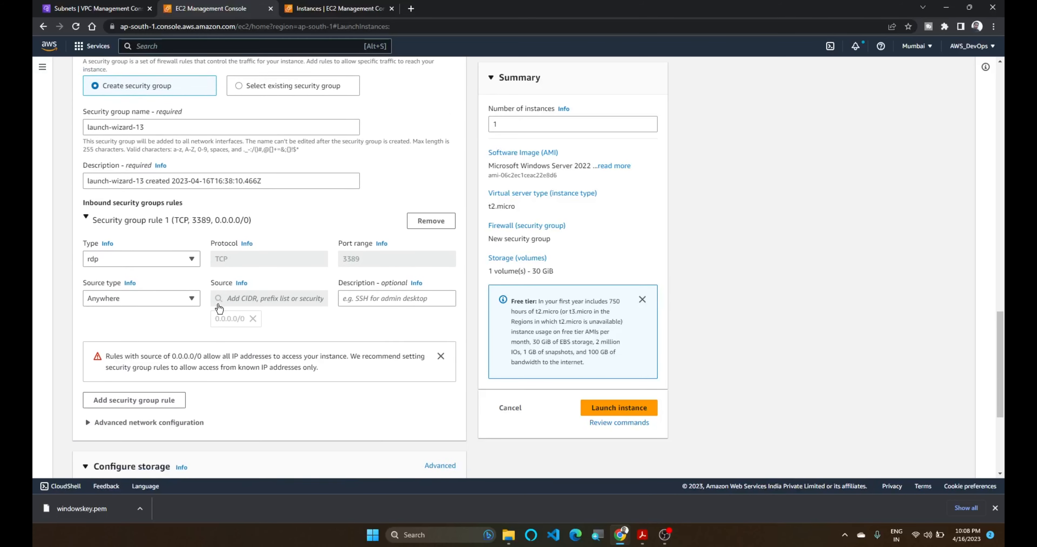
pyautogui.click(141, 268)
pyautogui.click(109, 285)
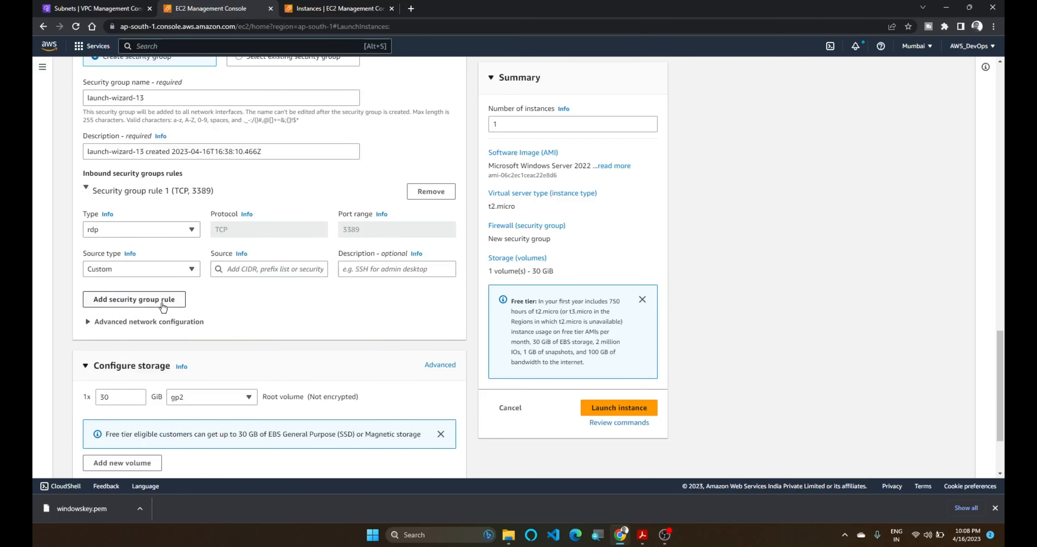
pyautogui.click(431, 191)
pyautogui.click(135, 218)
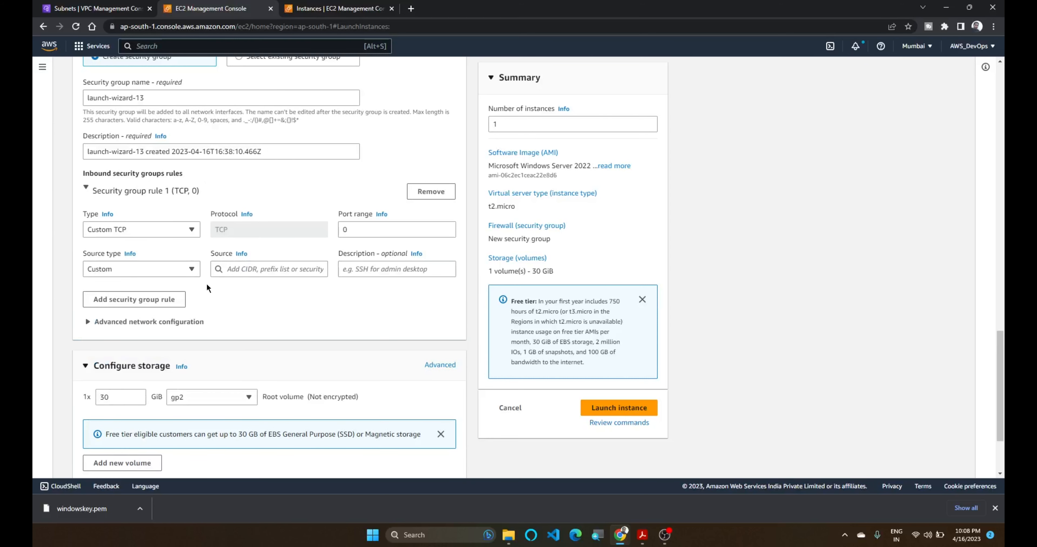
pyautogui.click(192, 269)
pyautogui.click(169, 301)
pyautogui.click(282, 268)
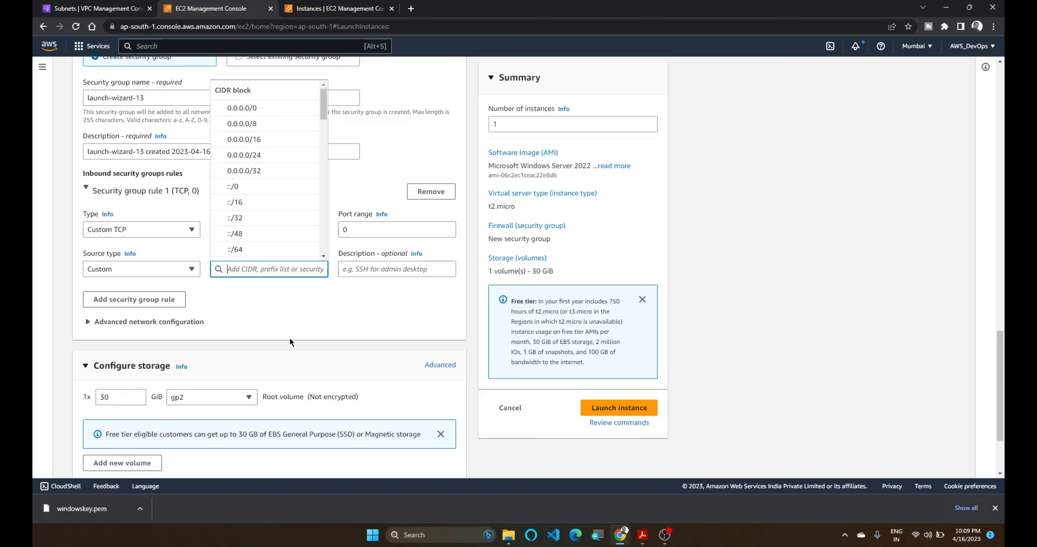
pyautogui.click(291, 324)
# Refresh the running instances in the other EC2 browser tab and copy the security group ID of the running Webserver.
pyautogui.click(315, 5)
pyautogui.click(674, 69)
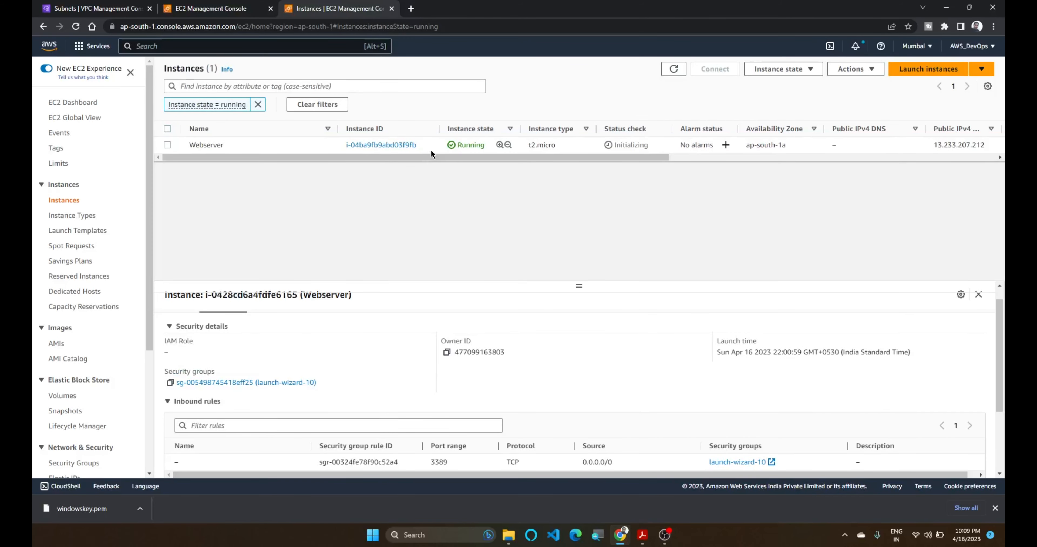
pyautogui.click(168, 144)
pyautogui.scroll(-3, 236, 340)
pyautogui.scroll(5, 232, 325)
pyautogui.click(170, 400)
# Set the source of Appserver's Custom TCP rule to the copied Webserver security group, sg-078315759facf17d2.
pyautogui.click(233, 13)
pyautogui.click(270, 268)
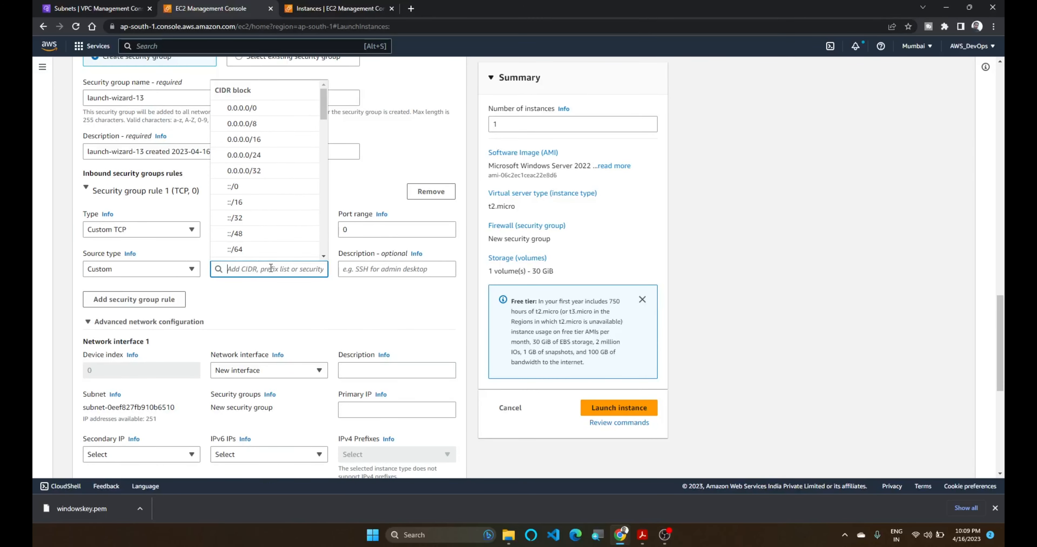
pyautogui.hotkey('ctrl', 'v')
pyautogui.click(280, 250)
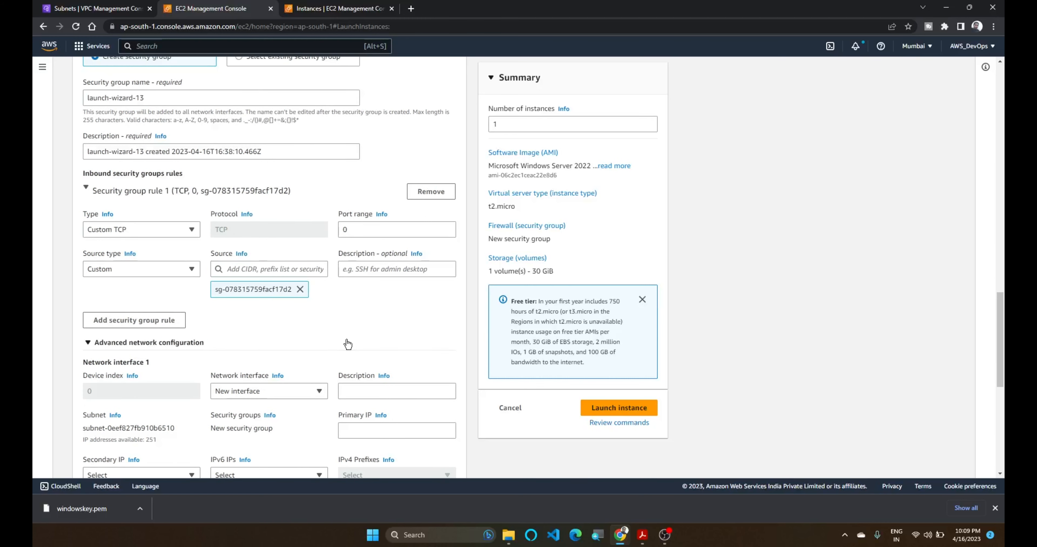
# Launch the Appserver instance and refresh the list of running instances.
pyautogui.scroll(-7, 340, 342)
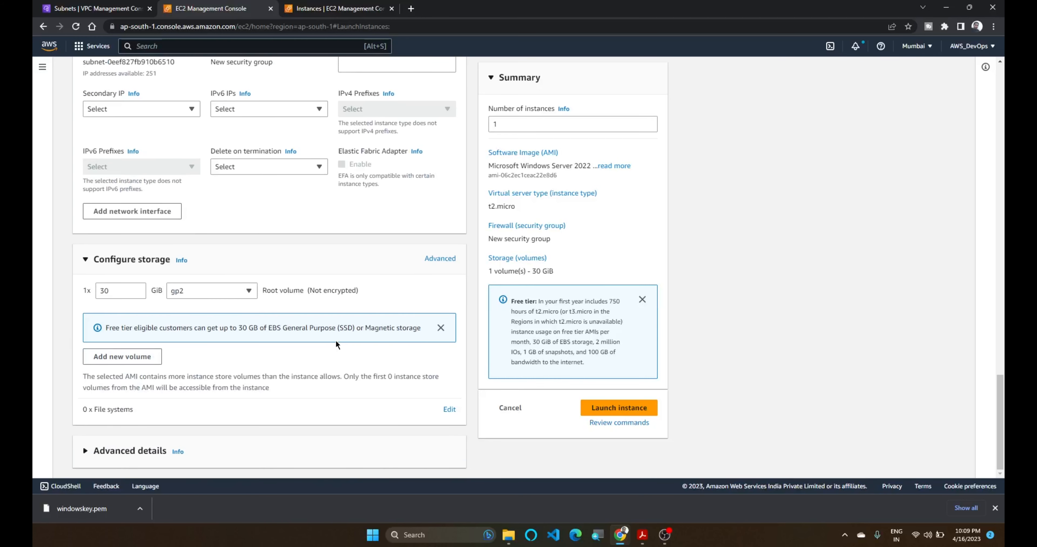
pyautogui.click(620, 408)
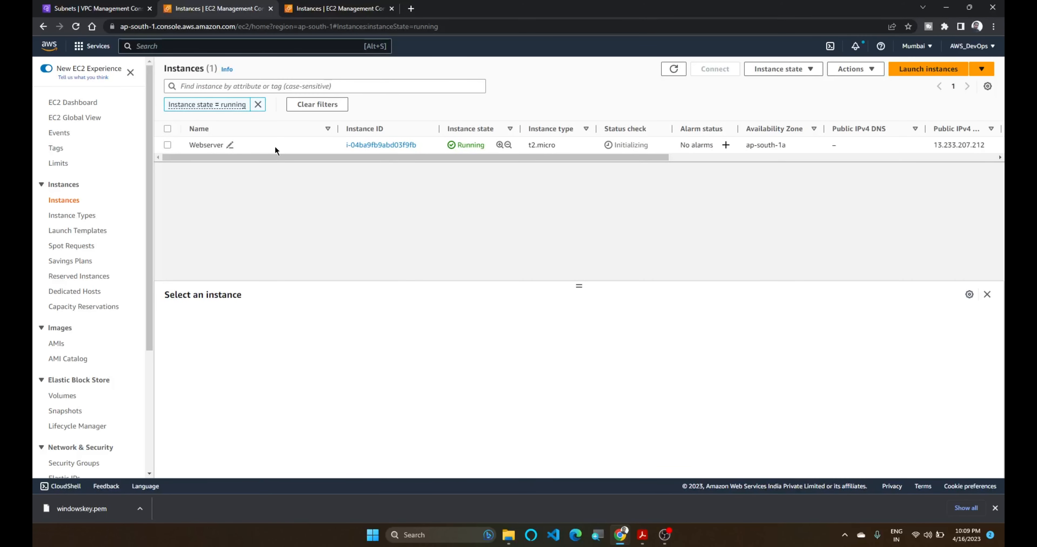
pyautogui.click(675, 69)
pyautogui.click(666, 71)
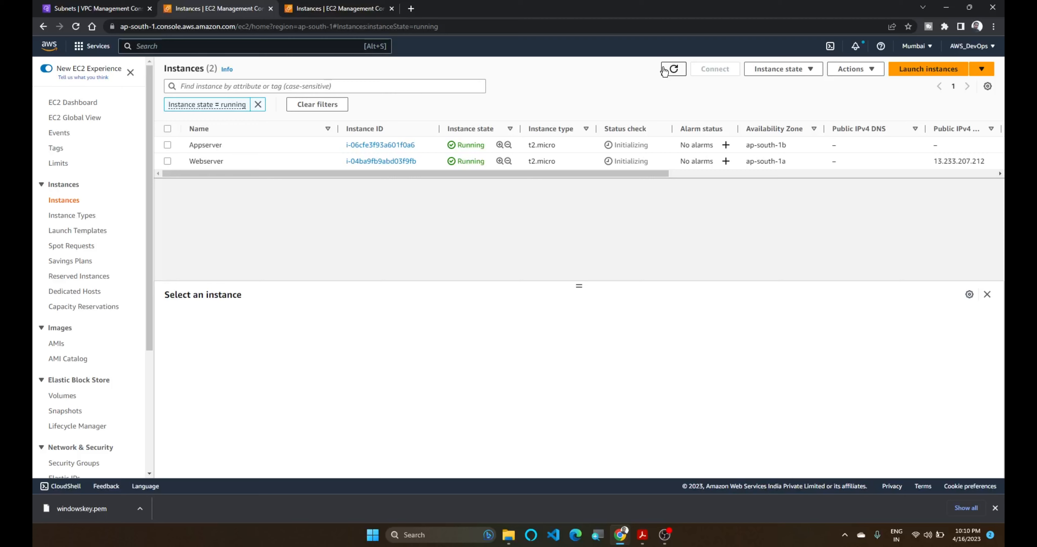
pyautogui.click(671, 69)
pyautogui.click(672, 71)
# Show the RDP client connection details of the Webserver instance and open Remote Desktop Connection in Windows.
pyautogui.click(169, 162)
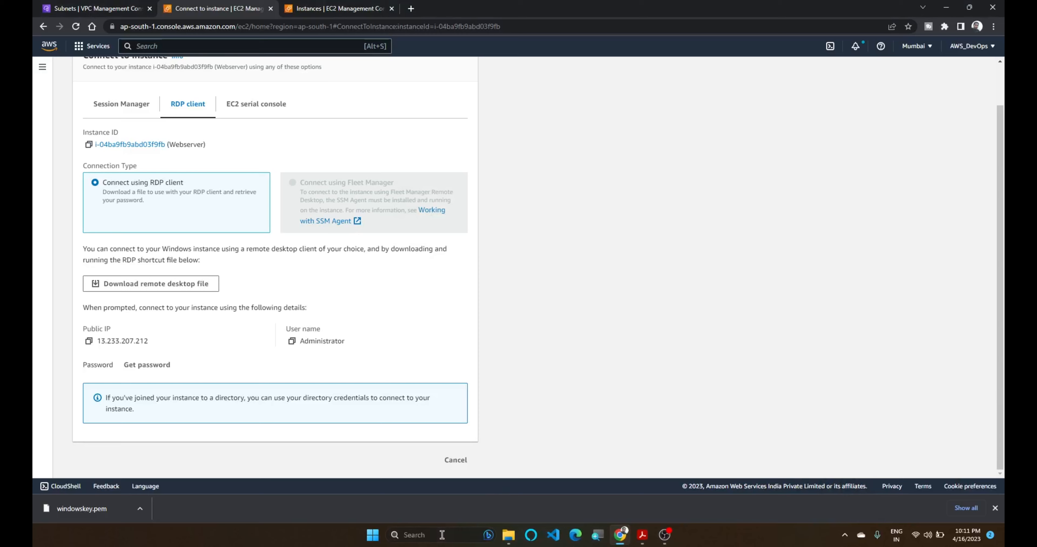
pyautogui.click(442, 535)
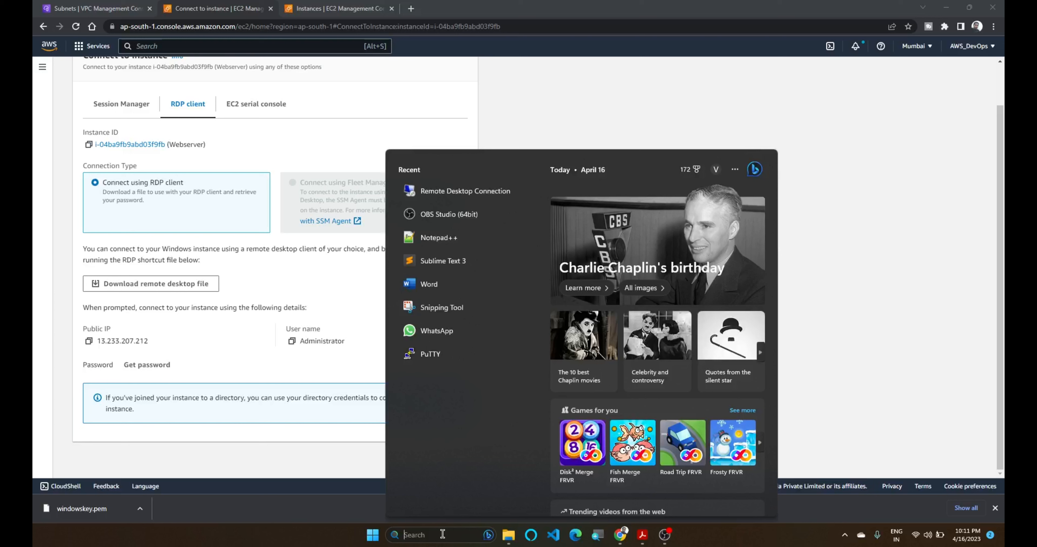
pyautogui.write('rd')
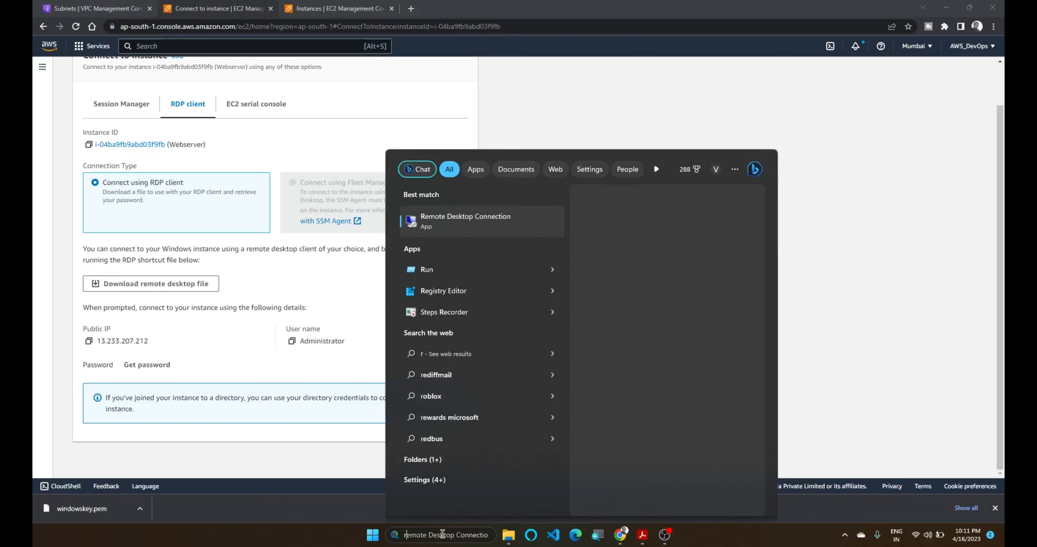
pyautogui.write('p')
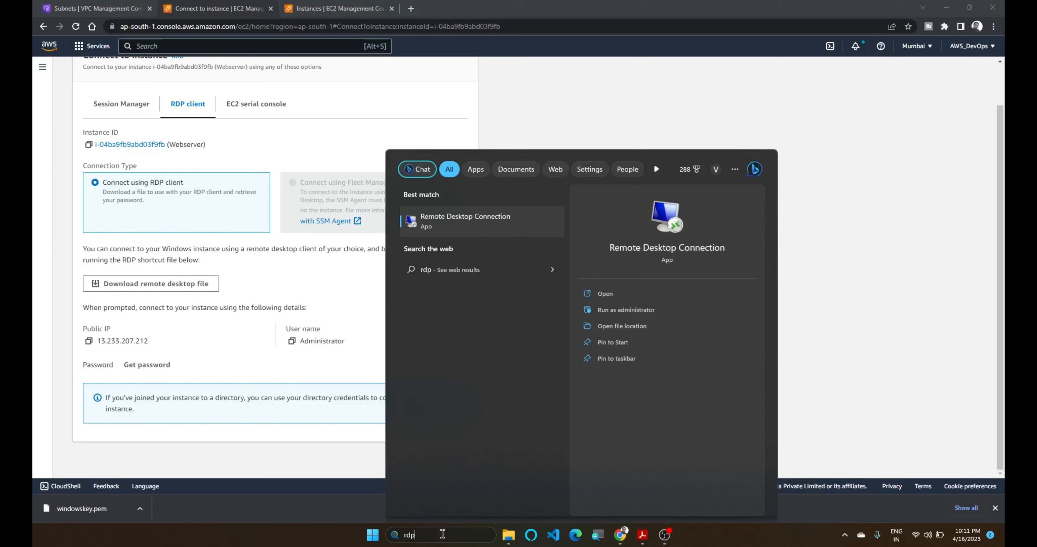
pyautogui.press('Return')
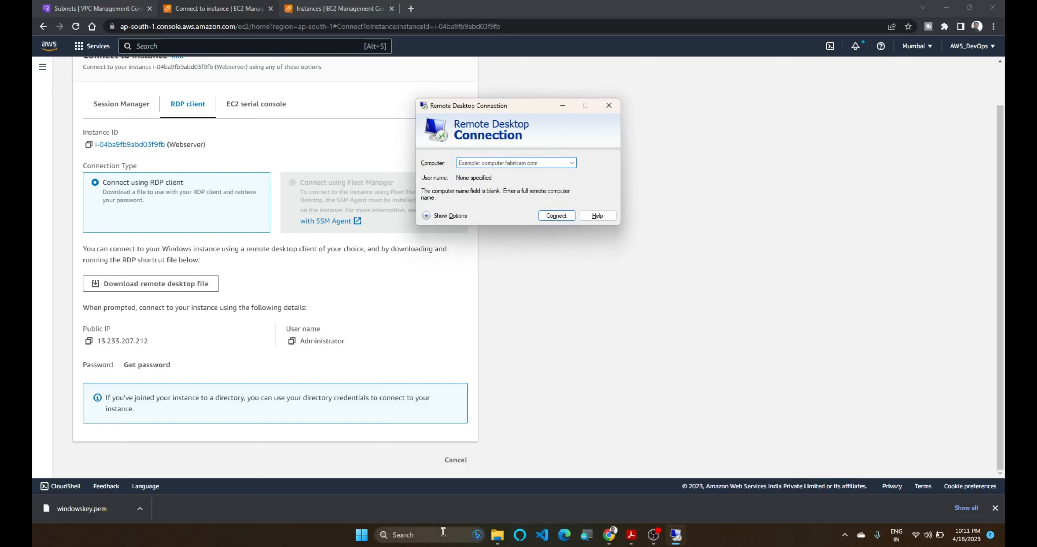
# Copy the Webserver's public IP 13.233.207.212 and connect to it with Remote Desktop Connection.
pyautogui.click(91, 342)
pyautogui.click(89, 341)
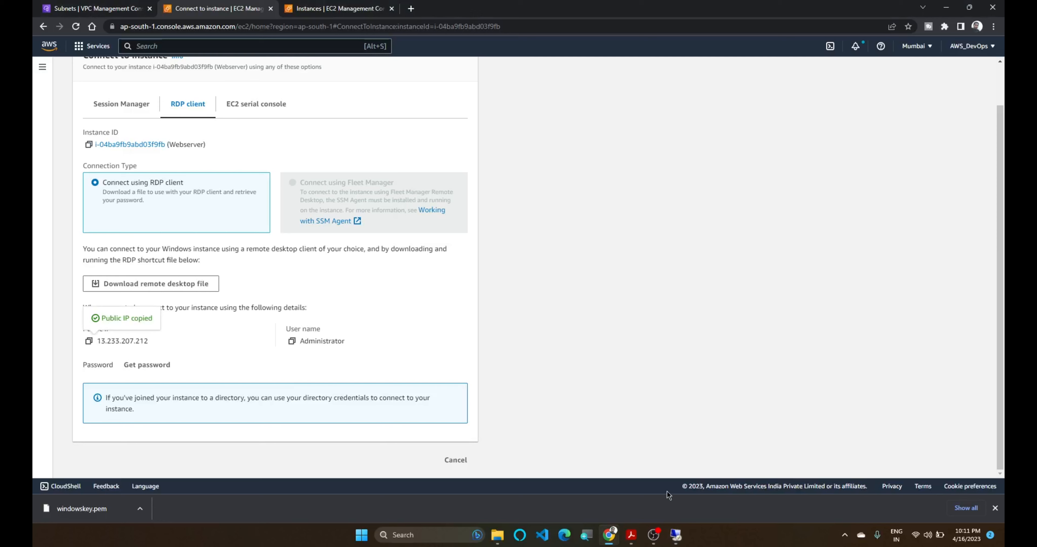
pyautogui.click(687, 540)
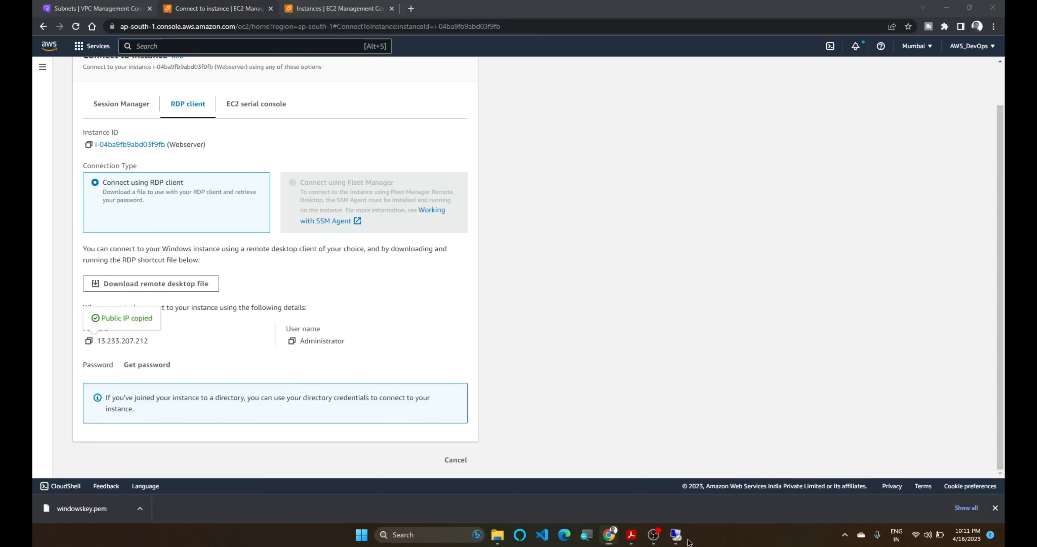
pyautogui.click(672, 540)
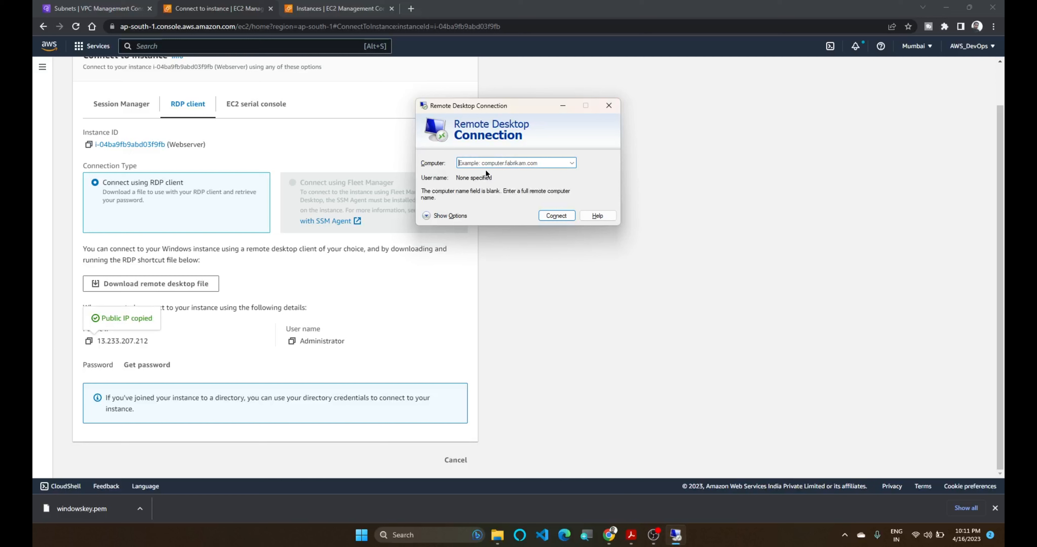
pyautogui.hotkey('ctrl', 'v')
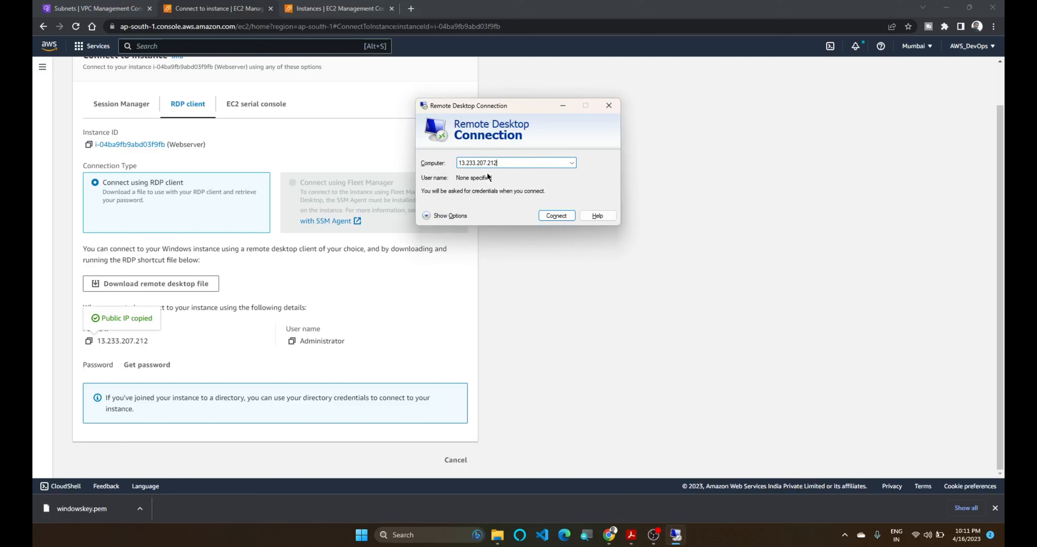
pyautogui.click(553, 216)
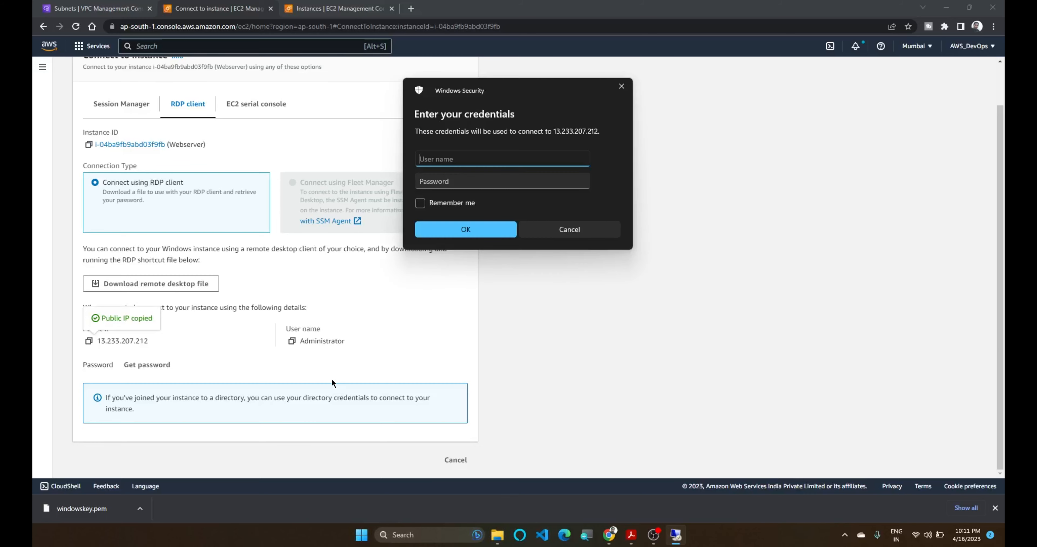
# Copy the instance's user name, Administrator, from the RDP client details and enter it in the Windows Security credentials.
pyautogui.click(295, 343)
pyautogui.click(293, 342)
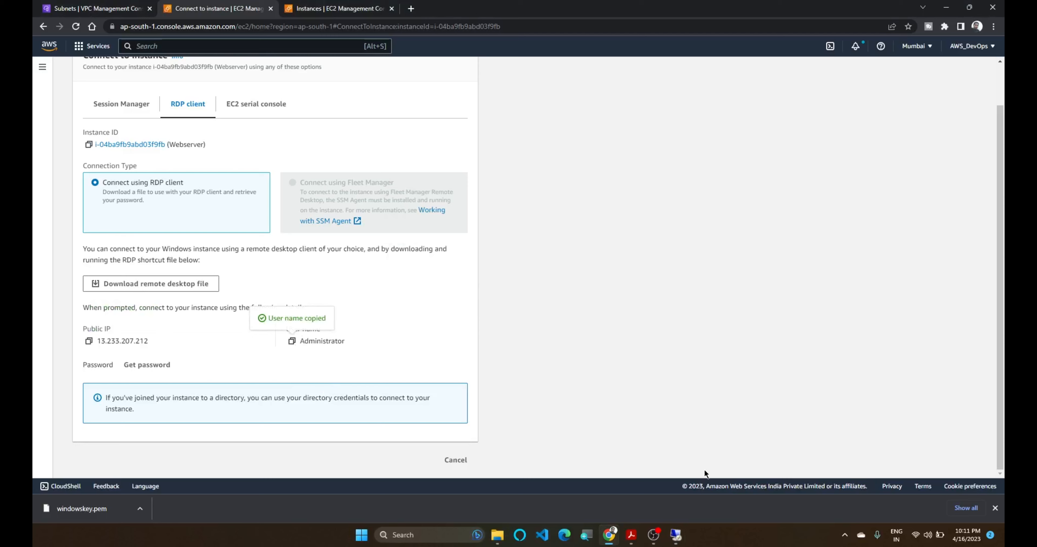
pyautogui.click(677, 536)
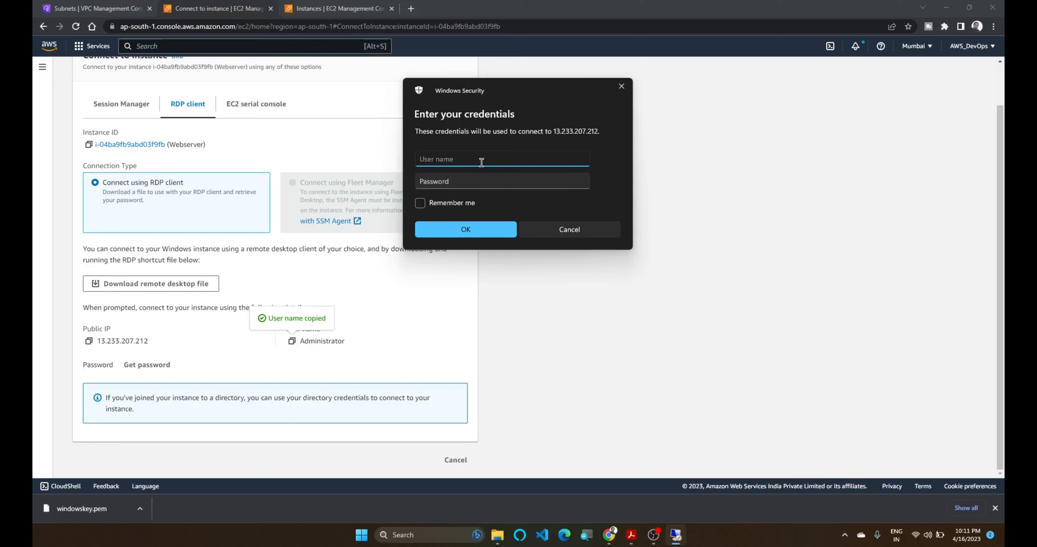
pyautogui.hotkey('ctrl', 'v')
# Upload the private key file windowskey.pem from Downloads and decrypt the Webserver's Windows password.
pyautogui.click(453, 325)
pyautogui.click(153, 368)
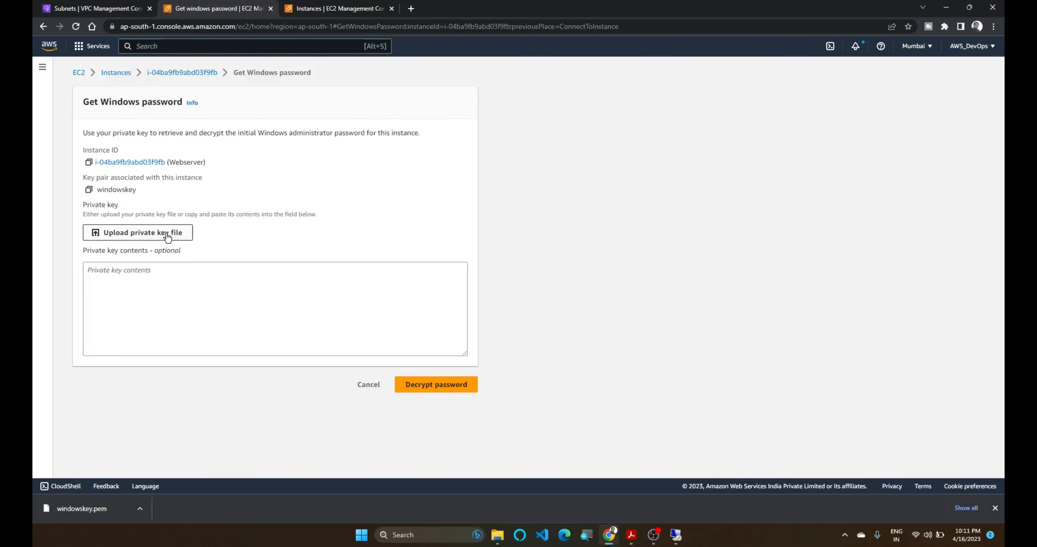
pyautogui.click(180, 233)
pyautogui.click(79, 67)
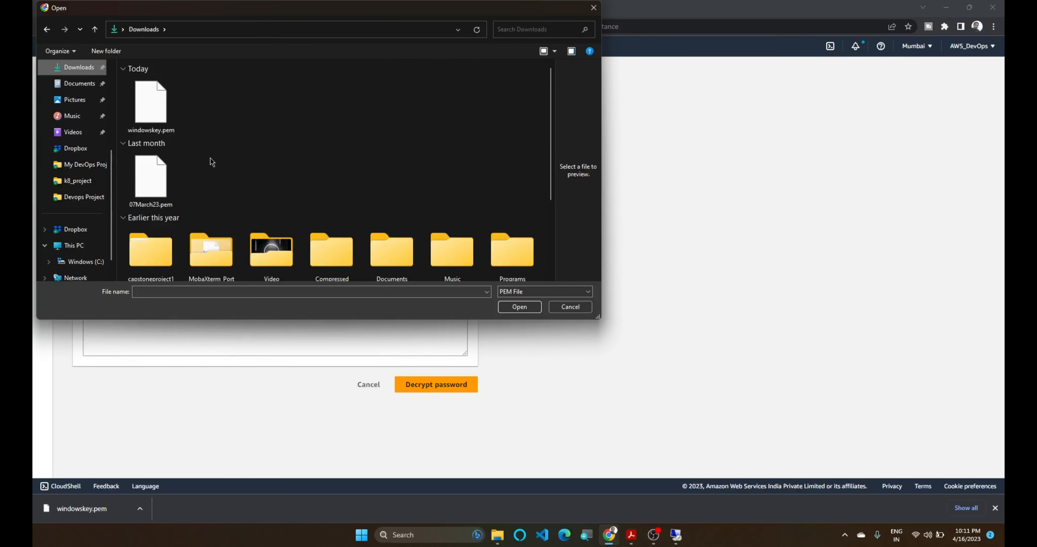
pyautogui.click(153, 107)
pyautogui.click(519, 307)
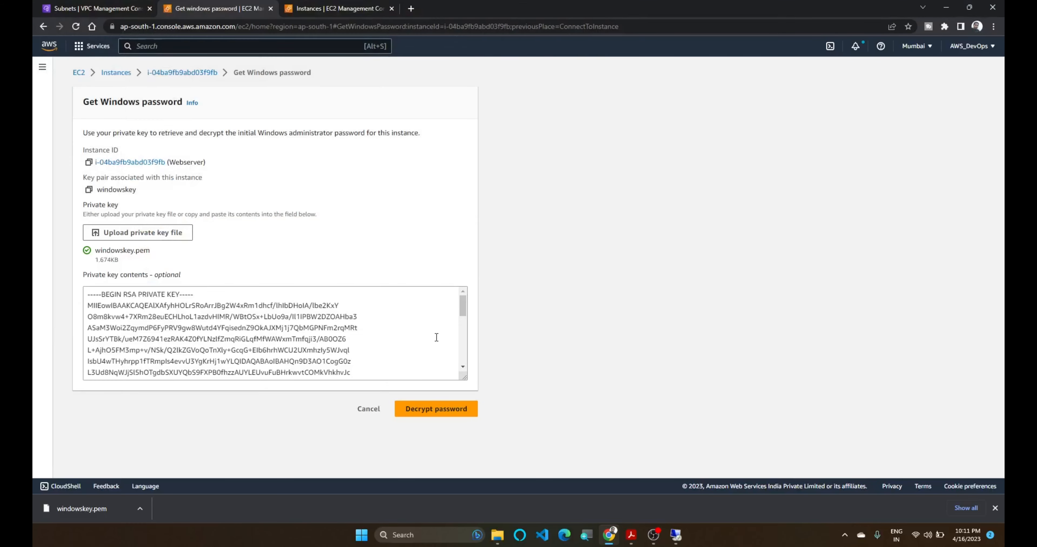
pyautogui.click(433, 409)
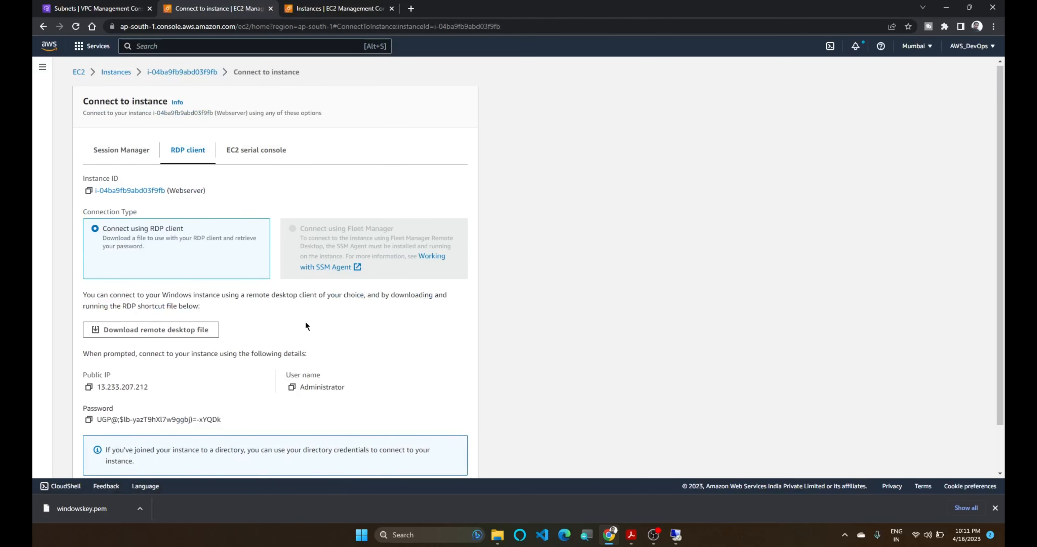
# Copy the decrypted password, paste it as the credentials password, and sign in to the Webserver, accepting the certificate prompt.
pyautogui.scroll(-1, 306, 323)
pyautogui.click(88, 368)
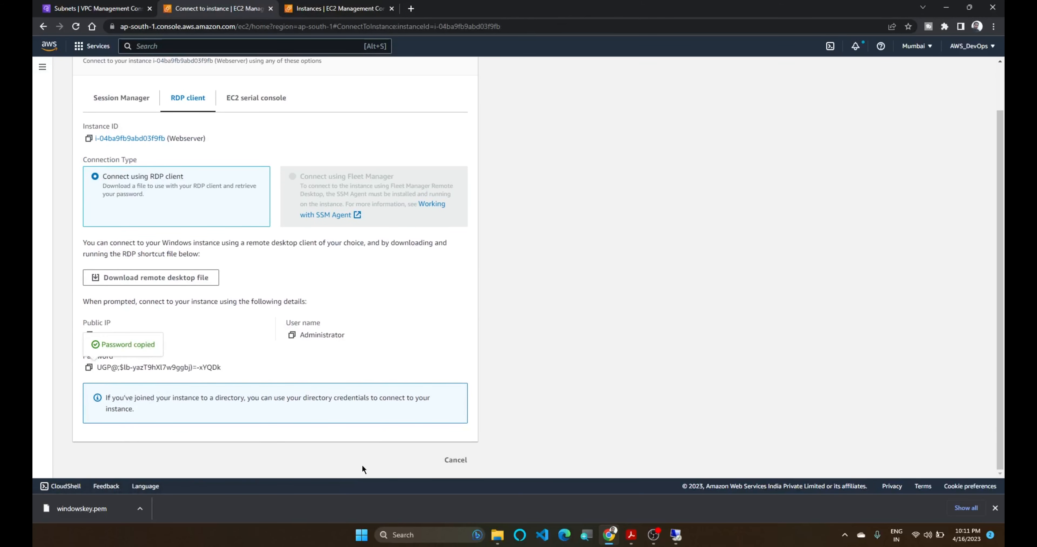
pyautogui.click(676, 534)
pyautogui.click(423, 180)
pyautogui.hotkey('ctrl', 'v')
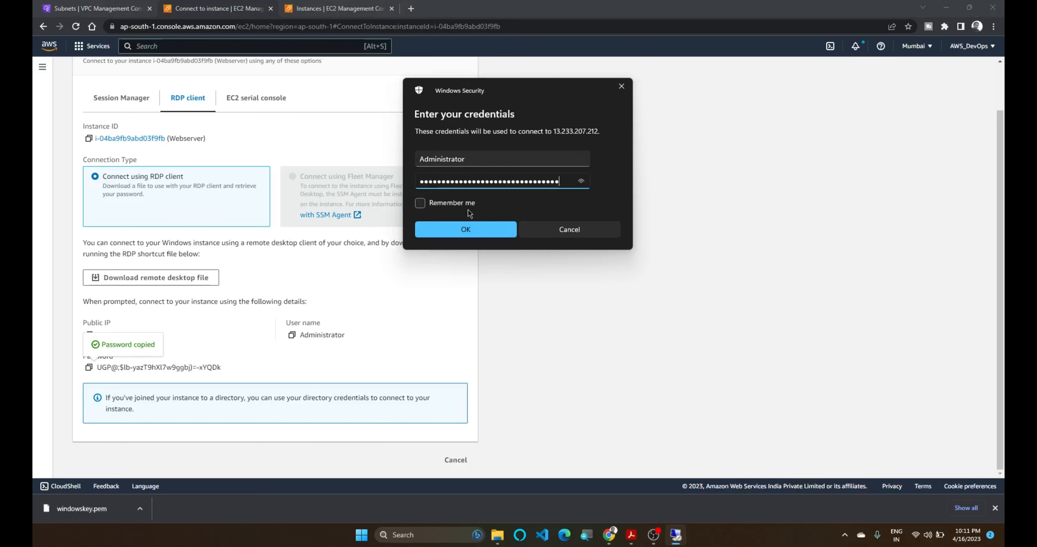
pyautogui.click(469, 229)
pyautogui.click(584, 268)
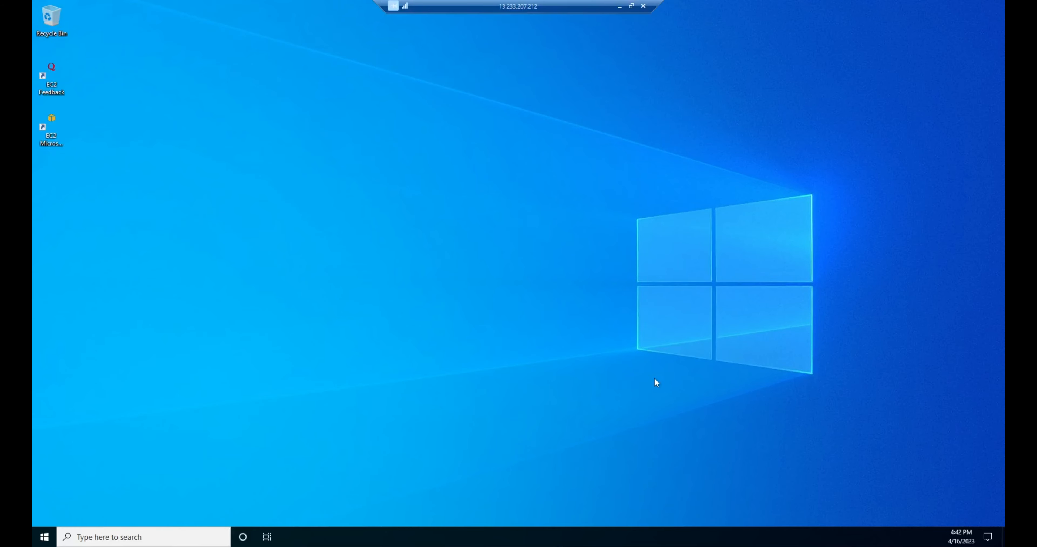
# Test the Webserver's internet access by pinging google.com from a command prompt, and close the prompt.
pyautogui.press('super+r')
pyautogui.write('cmd')
pyautogui.press('Return')
pyautogui.write('ping google')
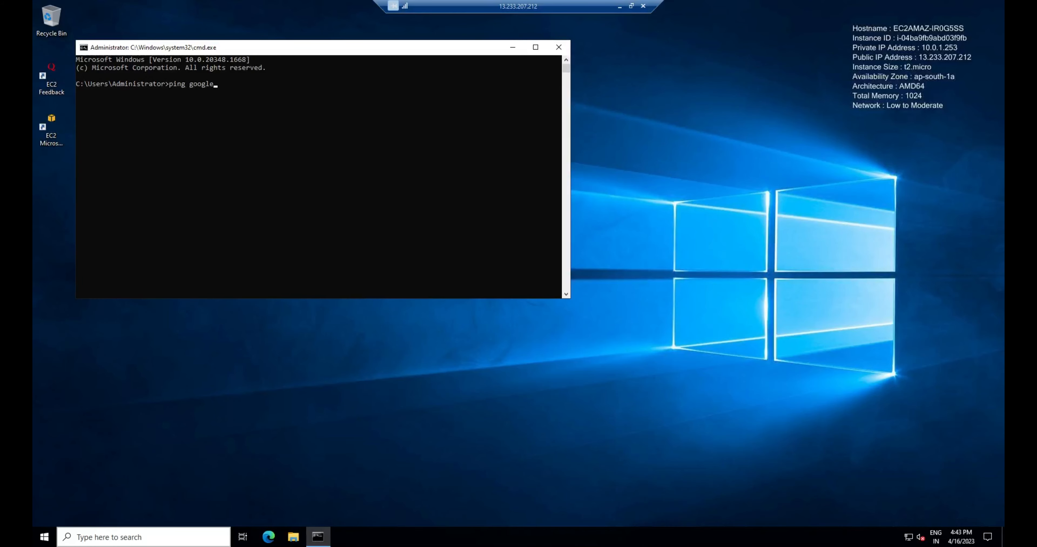
pyautogui.write('.com')
pyautogui.press('Return')
pyautogui.hotkey('ctrl', 'c')
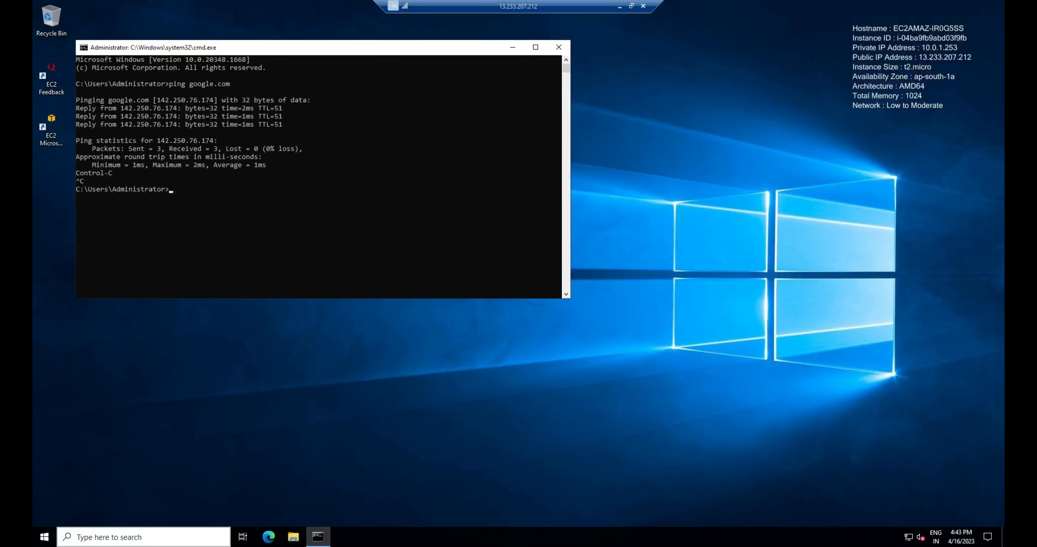
pyautogui.hotkey('alt', 'F4')
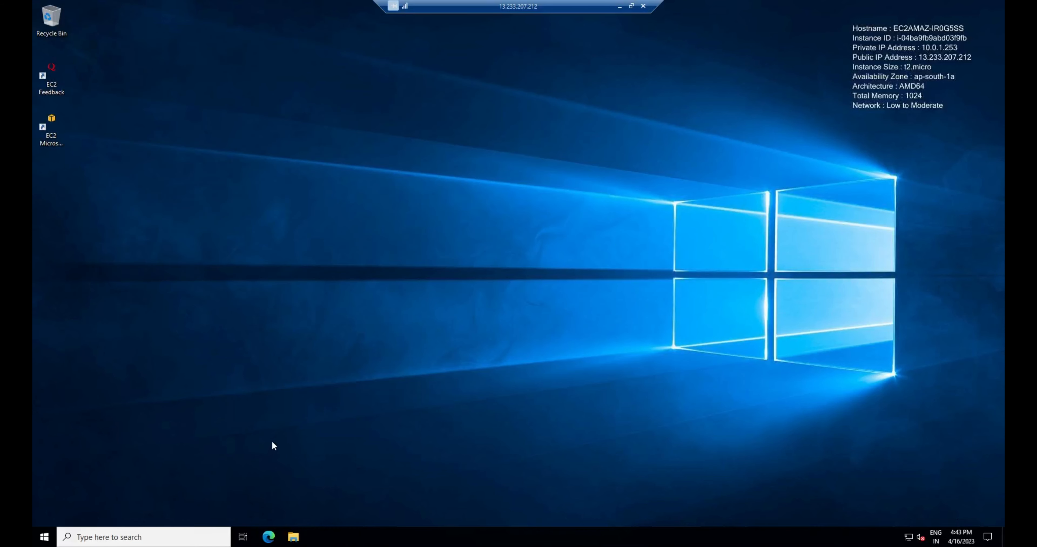
# Open Remote Desktop Connection inside the Webserver session.
pyautogui.press('super')
pyautogui.write('rdp')
pyautogui.press('Return')
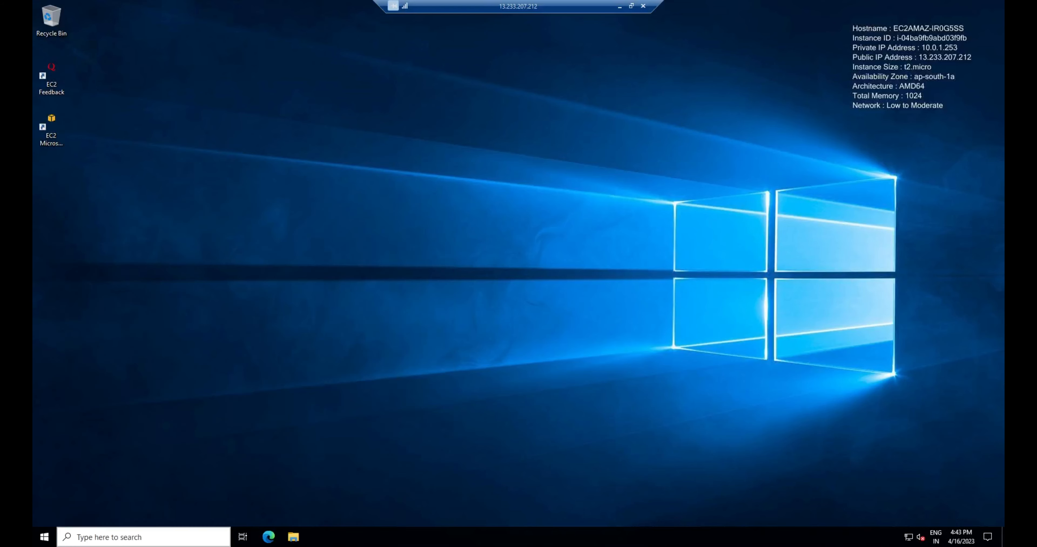
# Return to the AWS console and copy the private IPv4 address of the running Appserver instance.
pyautogui.click(620, 7)
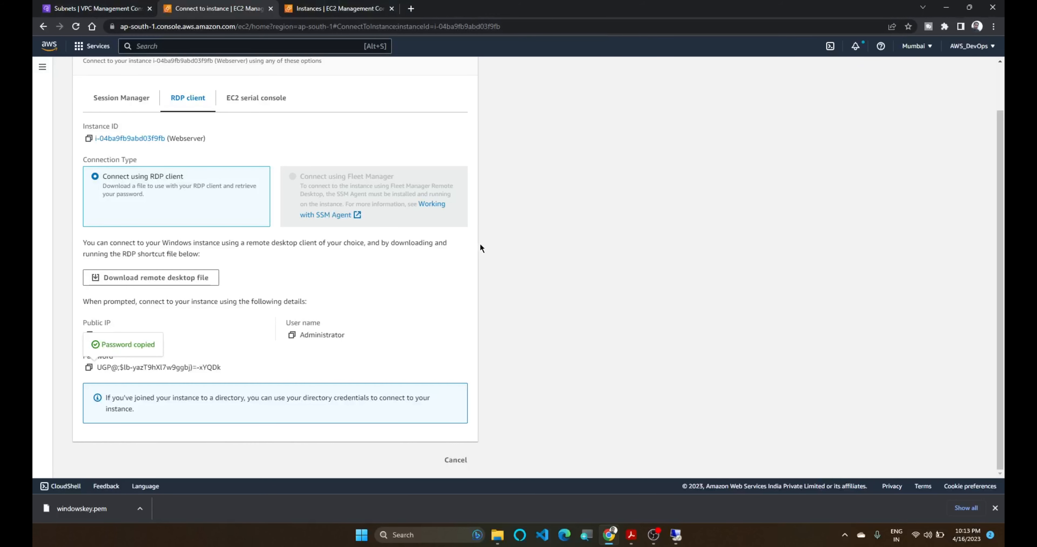
pyautogui.scroll(3, 146, 147)
pyautogui.click(77, 69)
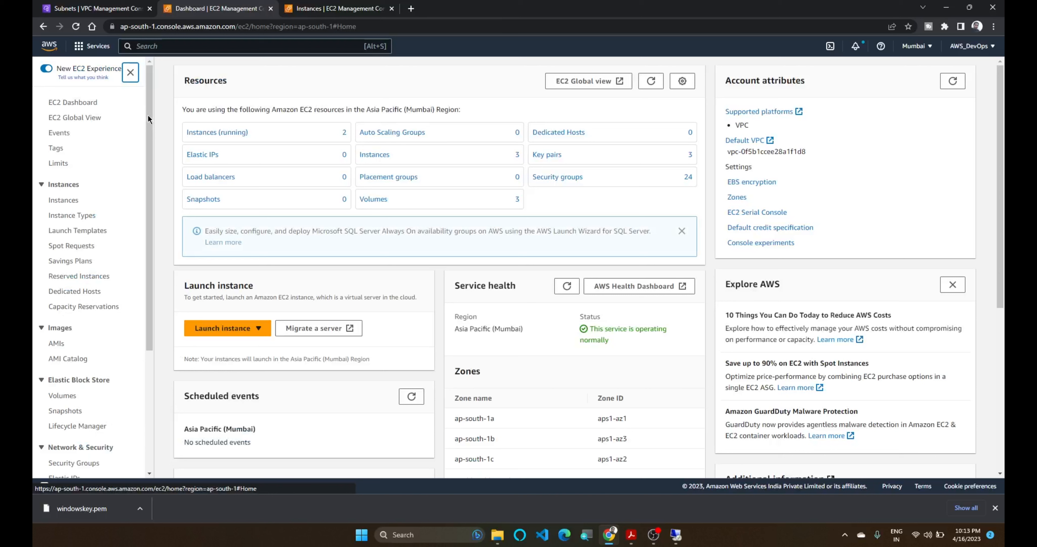
pyautogui.click(217, 132)
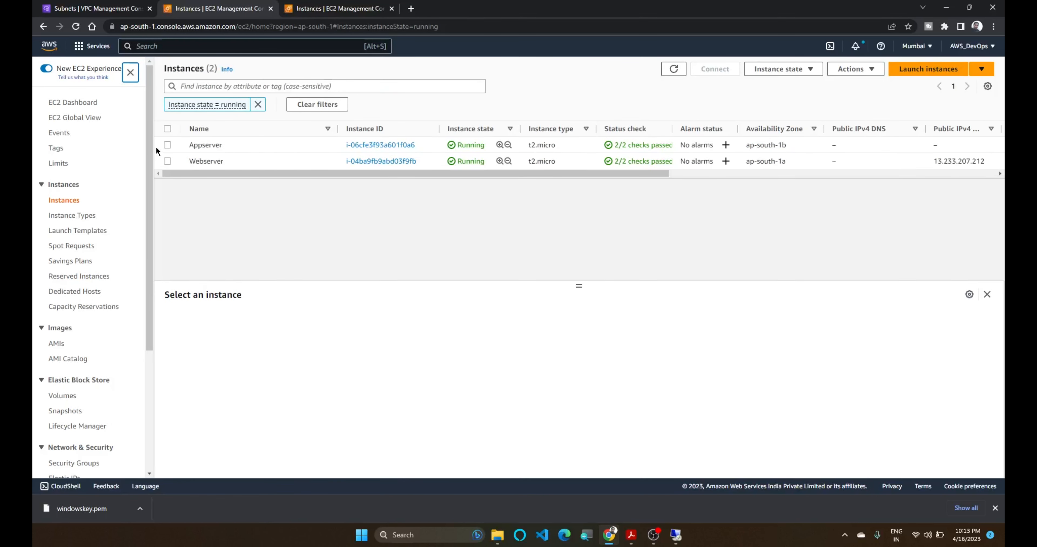
pyautogui.click(167, 145)
pyautogui.click(723, 369)
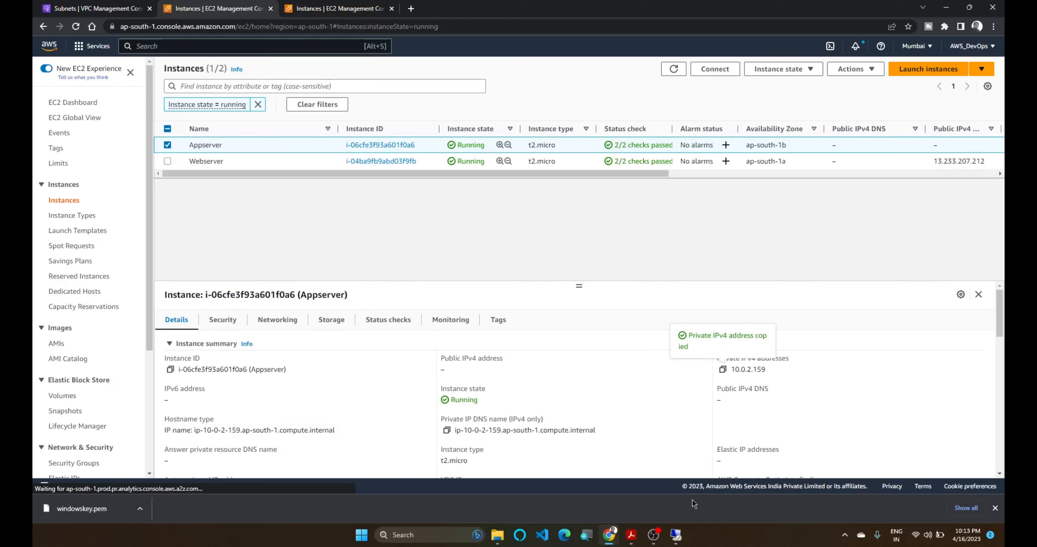
# Try to connect from the Webserver session to the Appserver's copied private address, 10.0.2.159, by Remote Desktop.
pyautogui.click(676, 536)
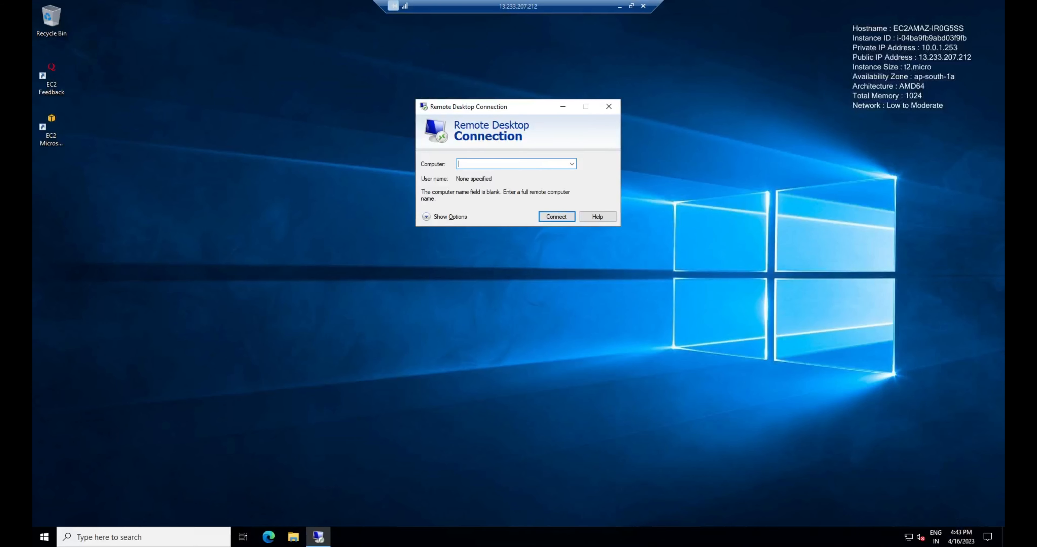
pyautogui.hotkey('ctrl', 'v')
pyautogui.click(547, 214)
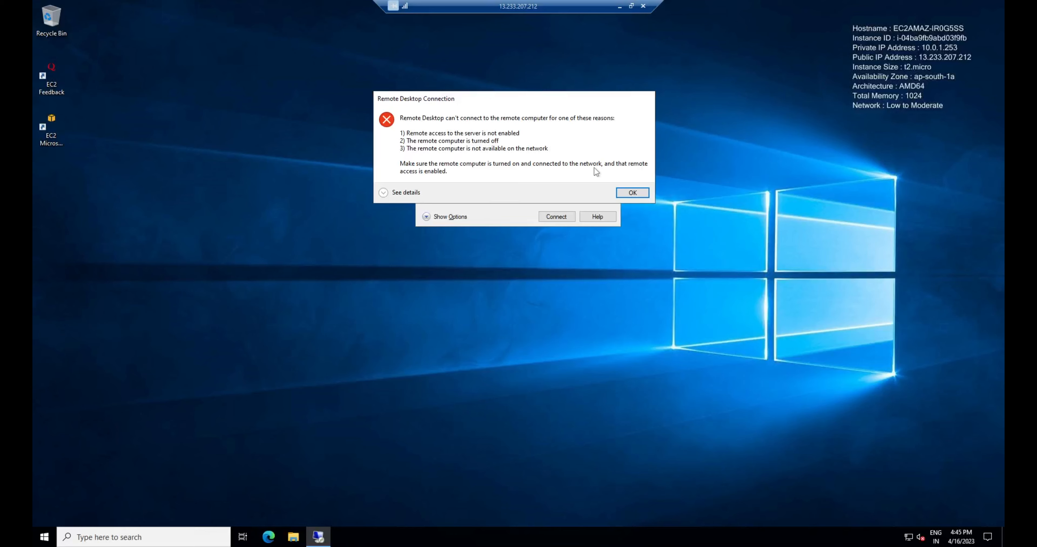
# Start a new NAT gateway in the VPC console, named NAT-01 and placed in Public_subnet.
pyautogui.click(620, 6)
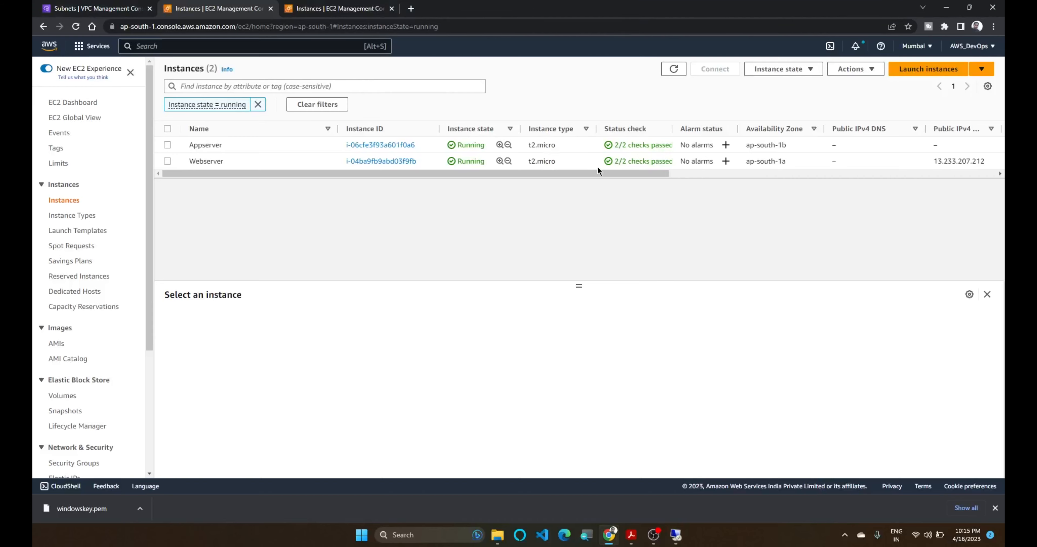
pyautogui.click(105, 9)
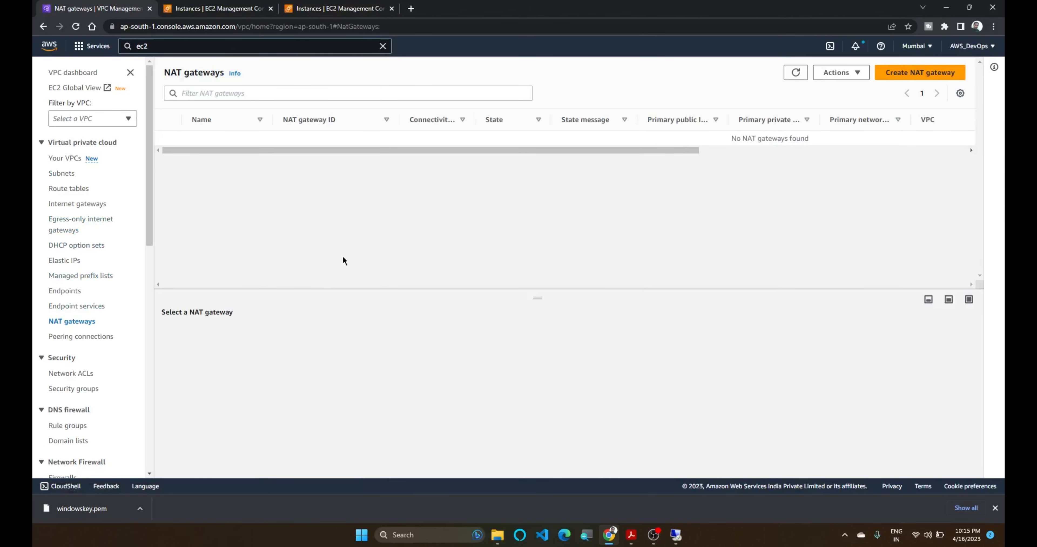
pyautogui.click(926, 73)
pyautogui.click(133, 206)
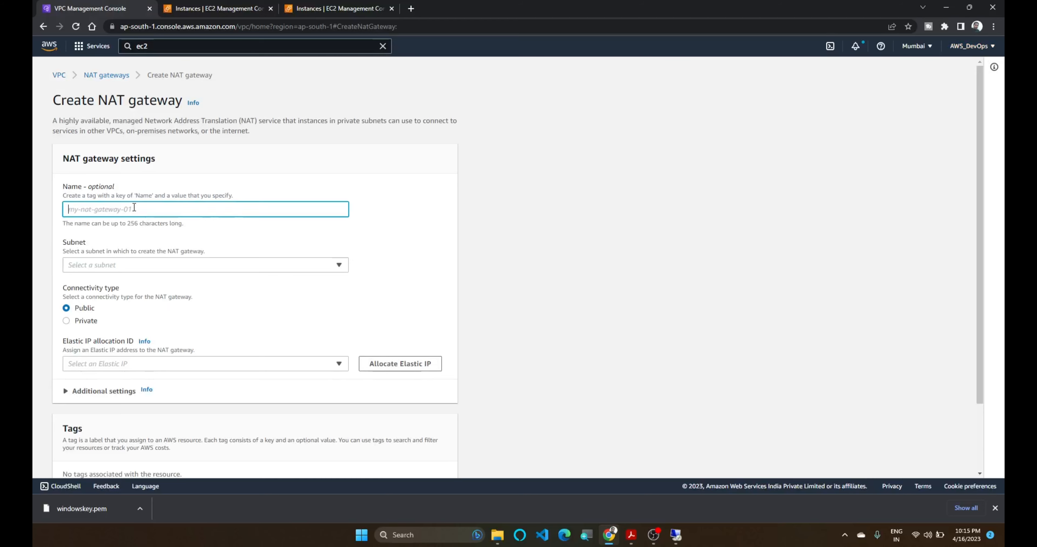
pyautogui.write('NAT-01')
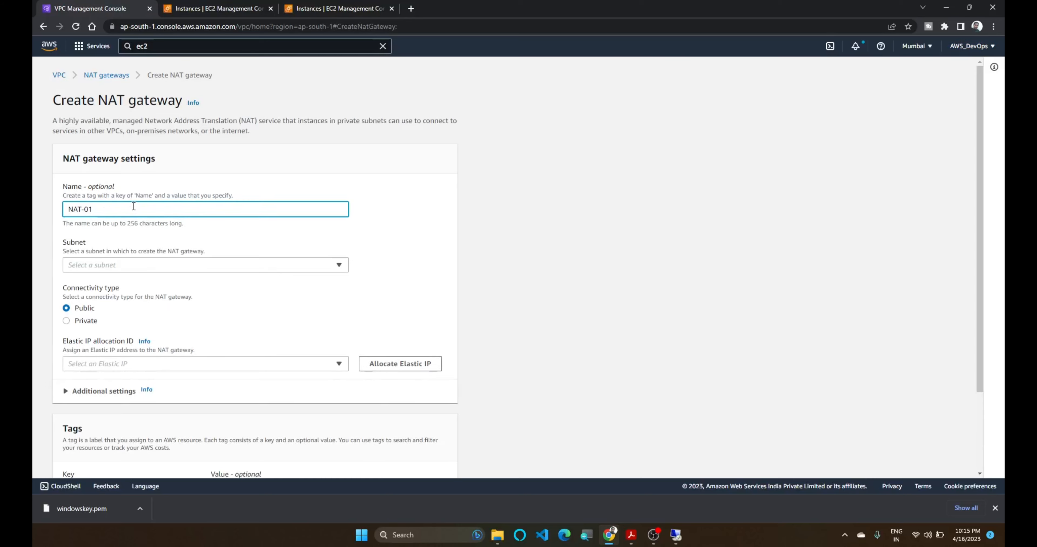
pyautogui.click(149, 266)
pyautogui.click(149, 324)
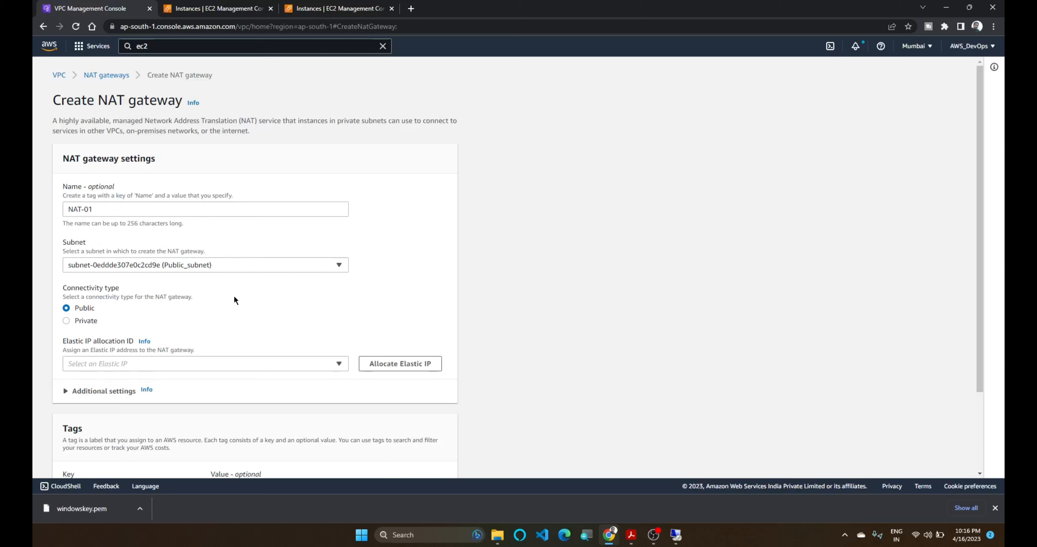
# Allocate an Elastic IP for the gateway, keep connectivity Public, create the NAT gateway, and show it in the NAT gateways list.
pyautogui.click(400, 363)
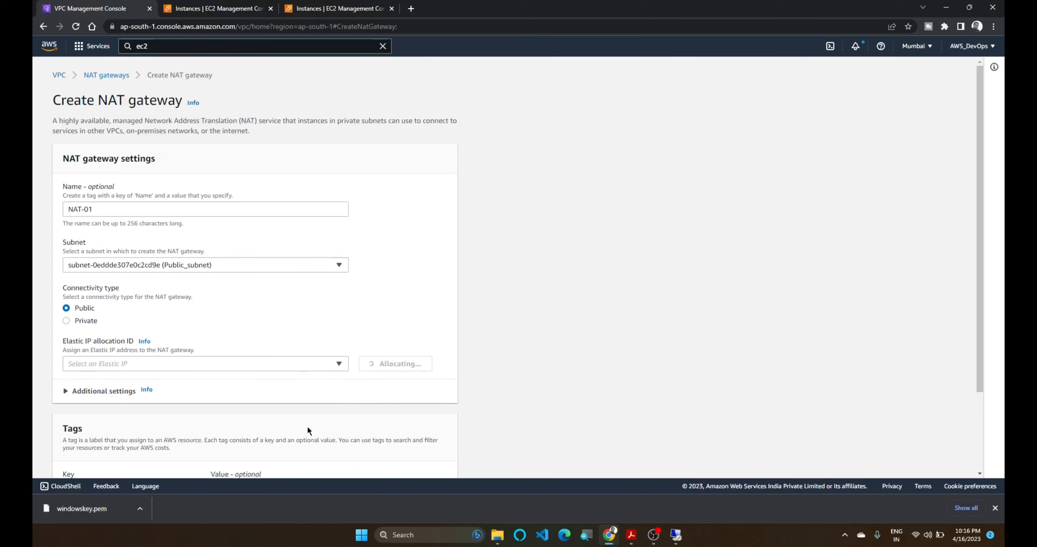
pyautogui.scroll(-3, 216, 416)
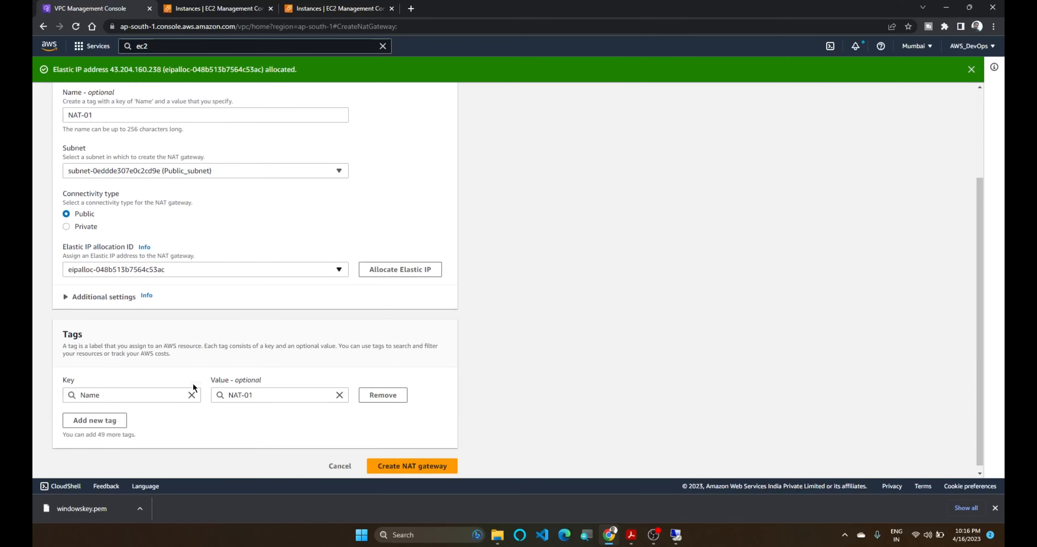
pyautogui.click(67, 222)
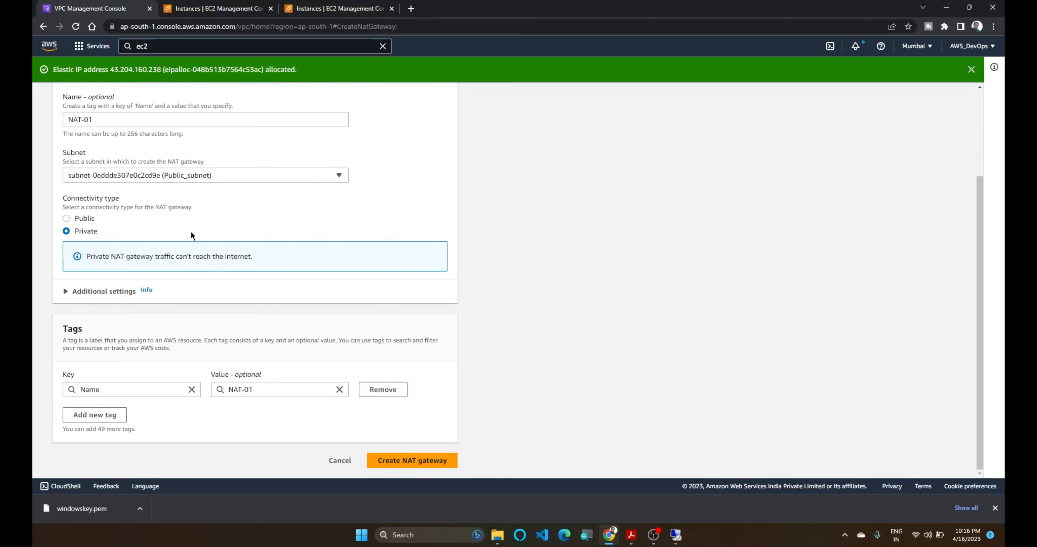
pyautogui.click(78, 219)
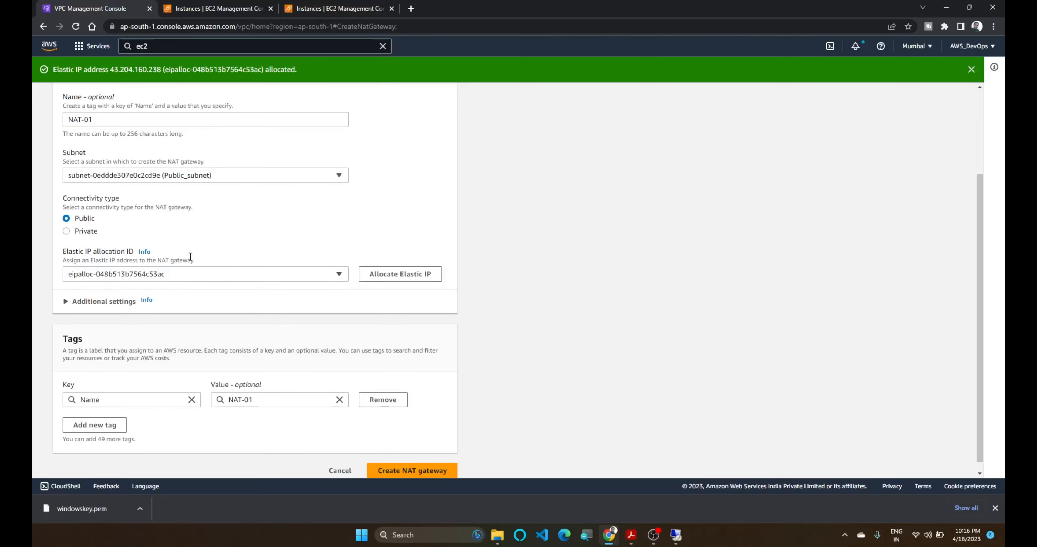
pyautogui.scroll(-1, 426, 380)
pyautogui.click(410, 461)
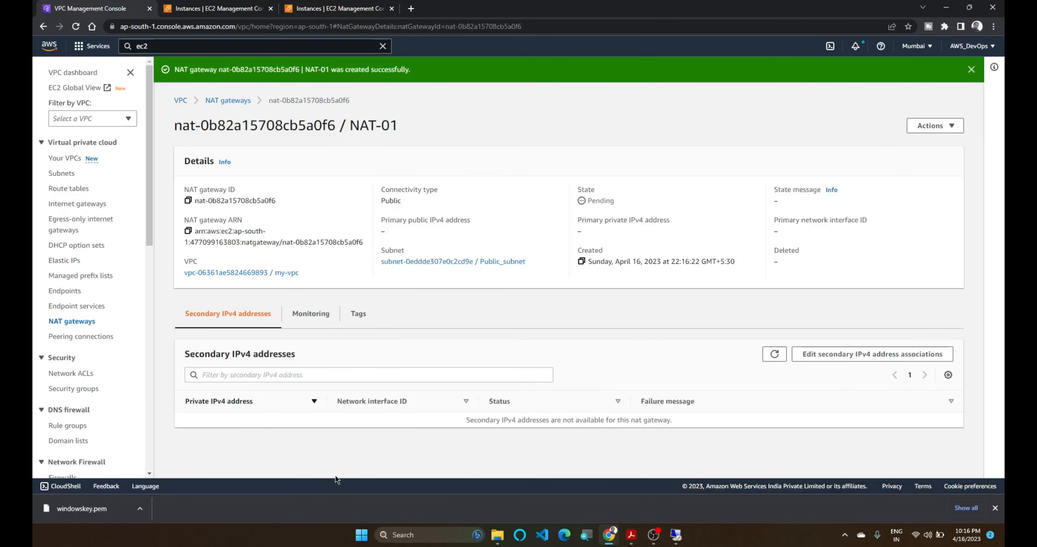
pyautogui.click(237, 104)
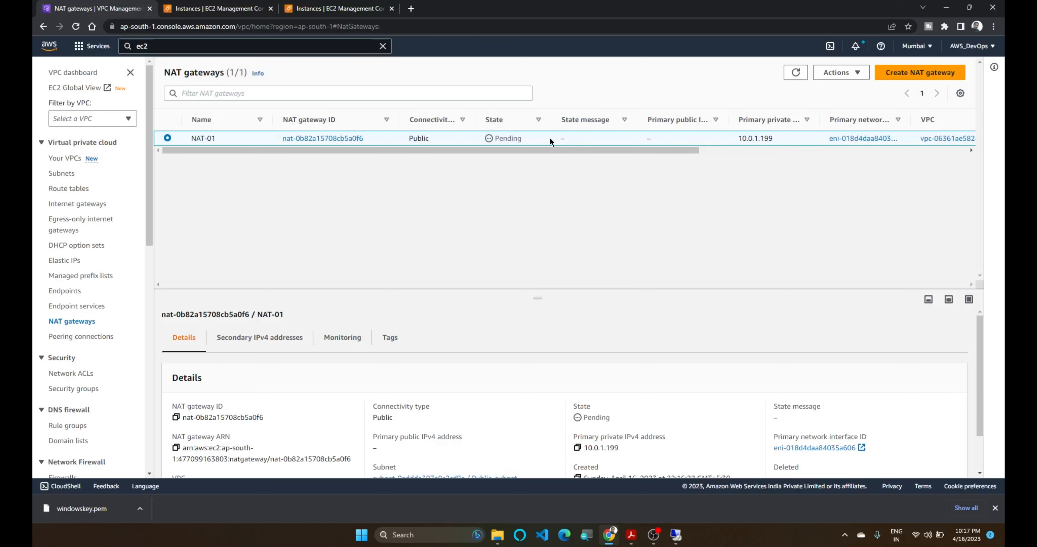
# Open the routes of the Private_RT route table for editing.
pyautogui.click(69, 189)
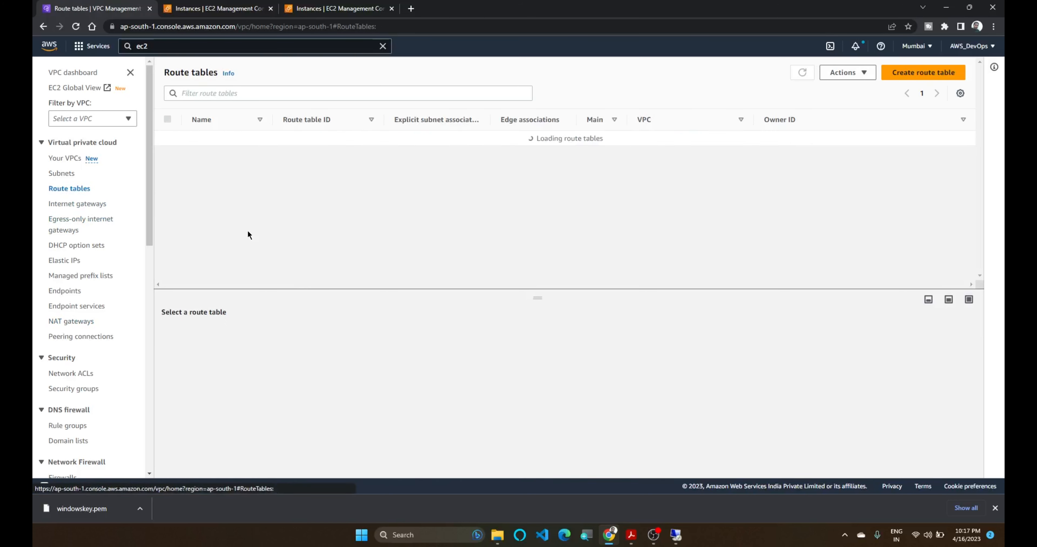
pyautogui.click(167, 139)
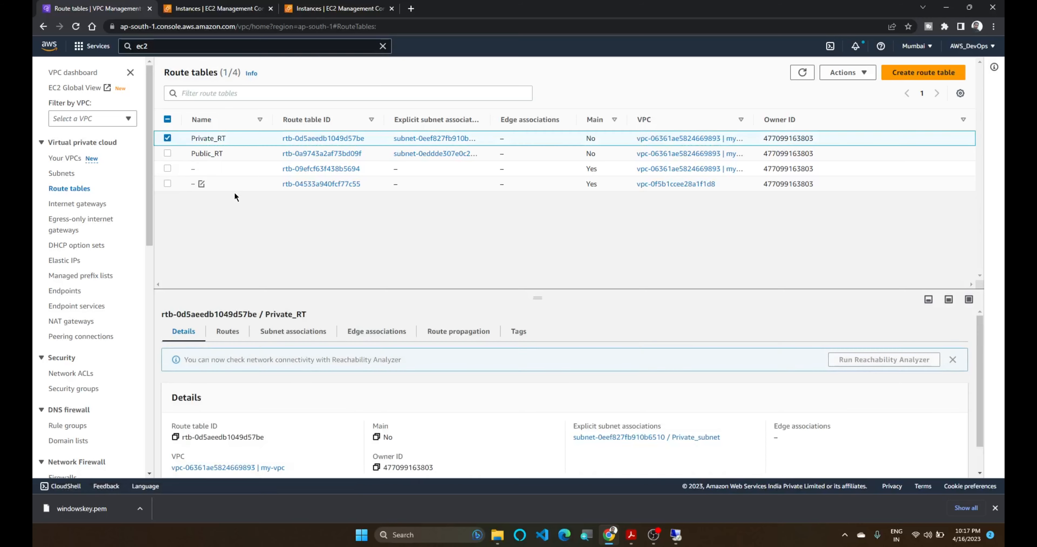
pyautogui.click(228, 332)
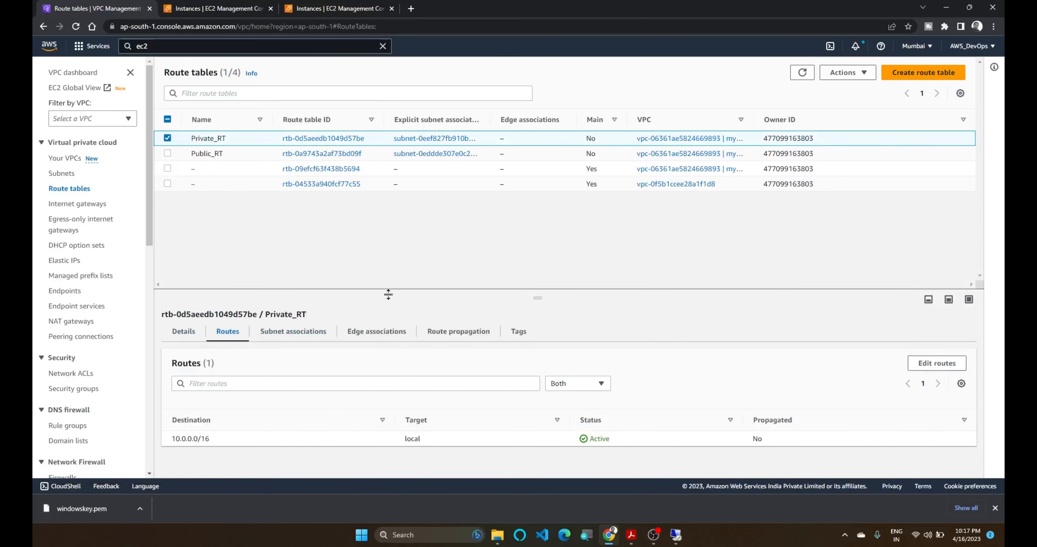
pyautogui.click(937, 363)
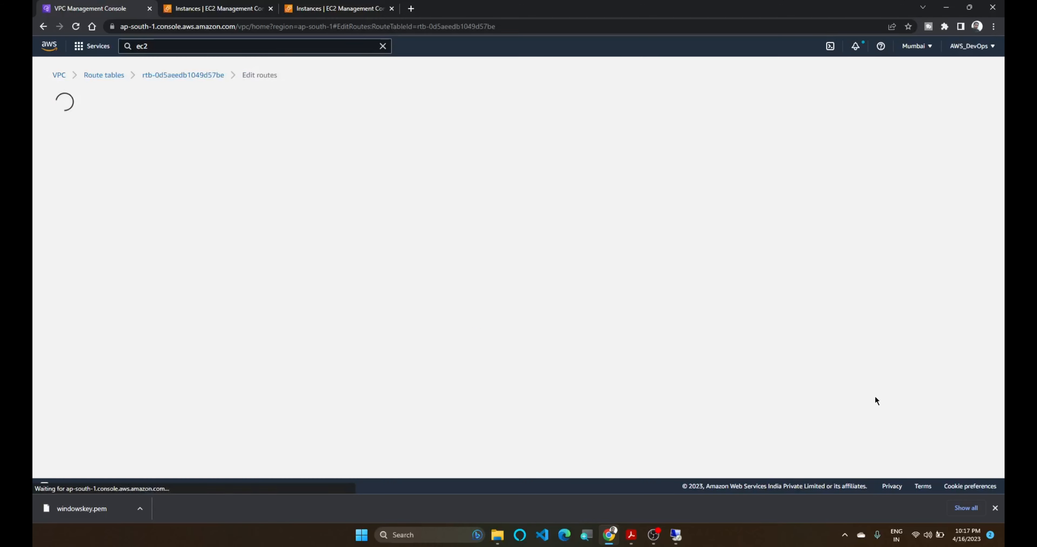
# Add a 0.0.0.0/0 route targeting the NAT-01 gateway to Private_RT and save the changes.
pyautogui.click(89, 198)
pyautogui.click(162, 191)
pyautogui.click(166, 211)
pyautogui.click(393, 192)
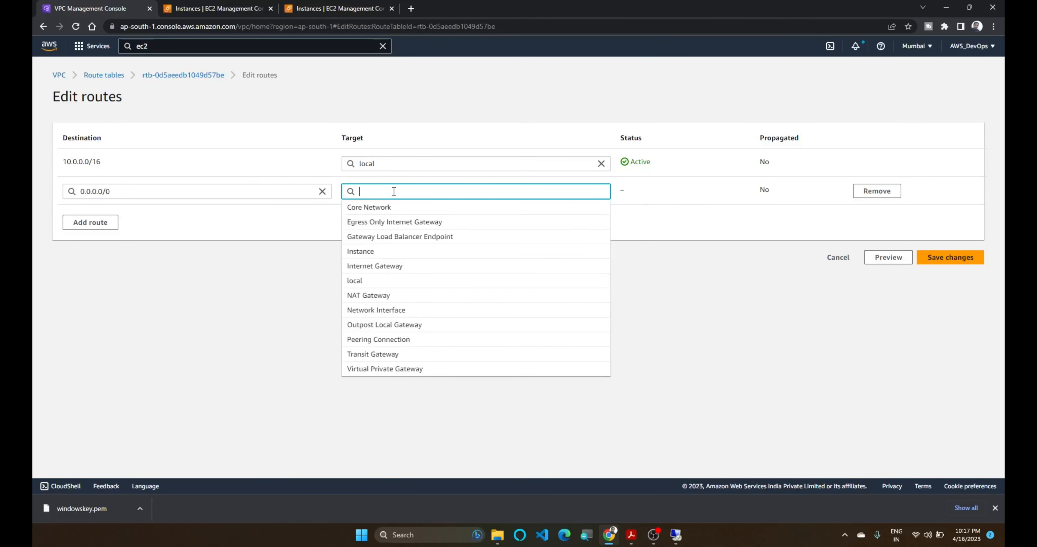
pyautogui.click(406, 294)
pyautogui.click(424, 206)
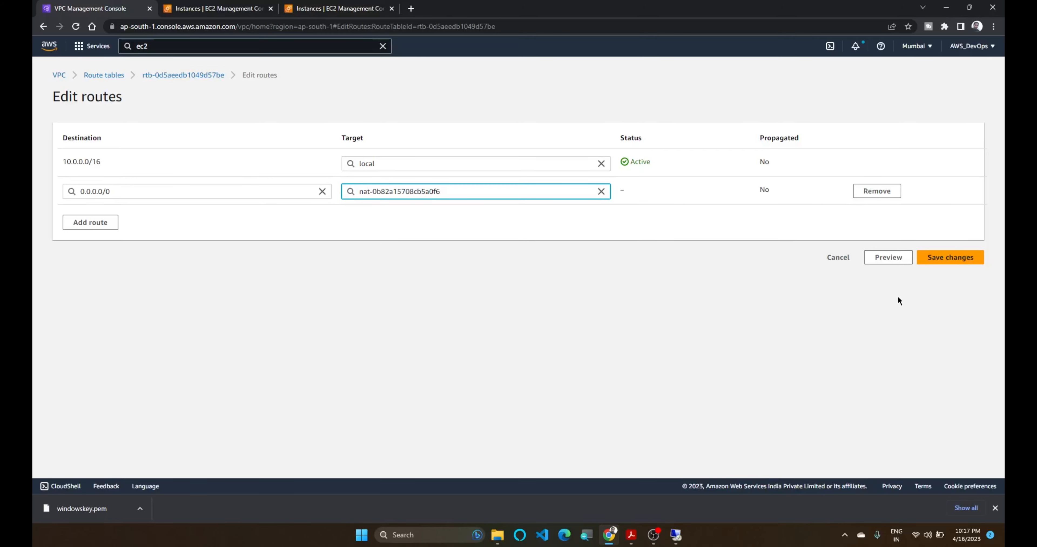
pyautogui.click(950, 257)
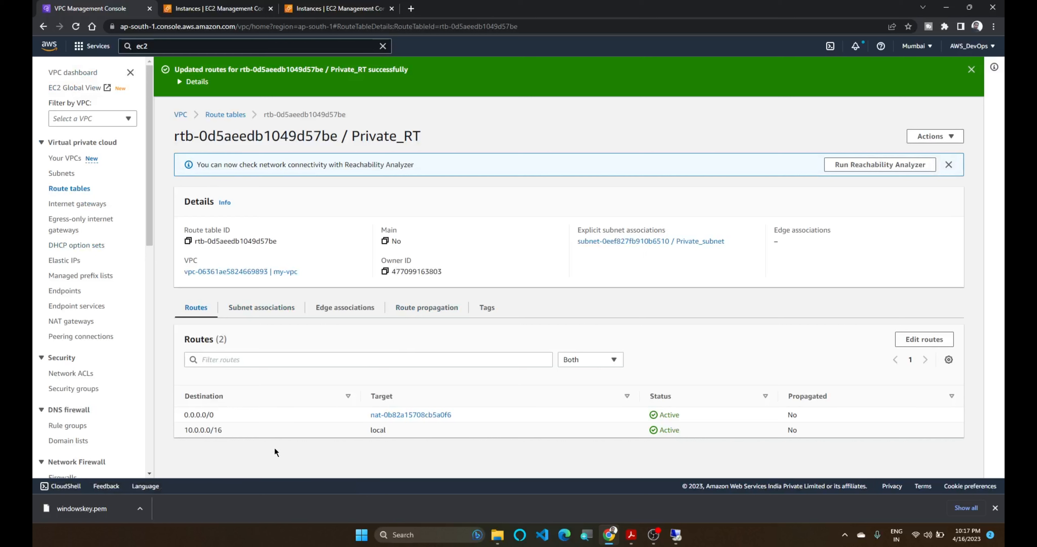
pyautogui.moveTo(185, 415); pyautogui.dragTo(250, 415)
# Return to the NAT gateways list and refresh it to check the state of NAT-01.
pyautogui.click(83, 189)
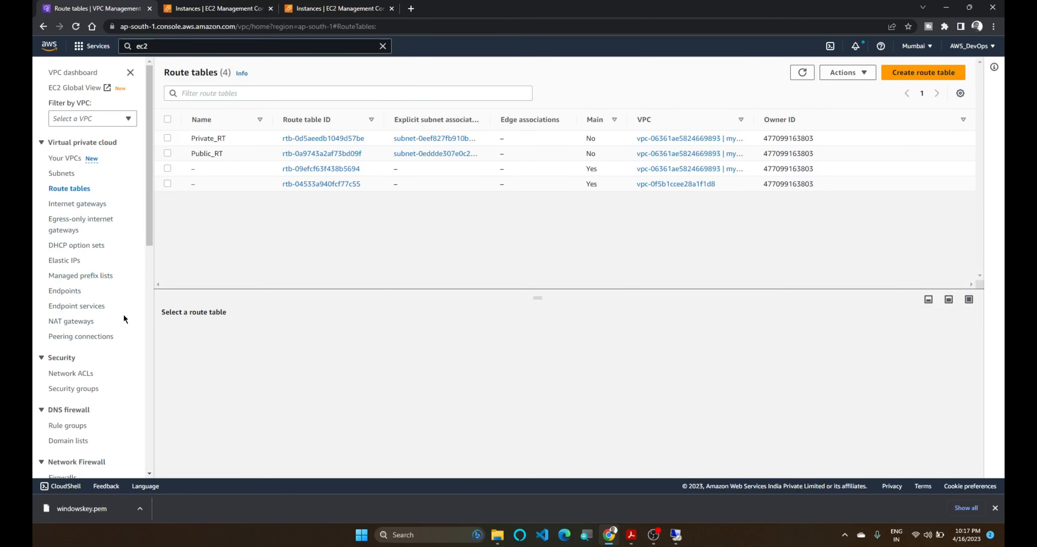
pyautogui.click(79, 322)
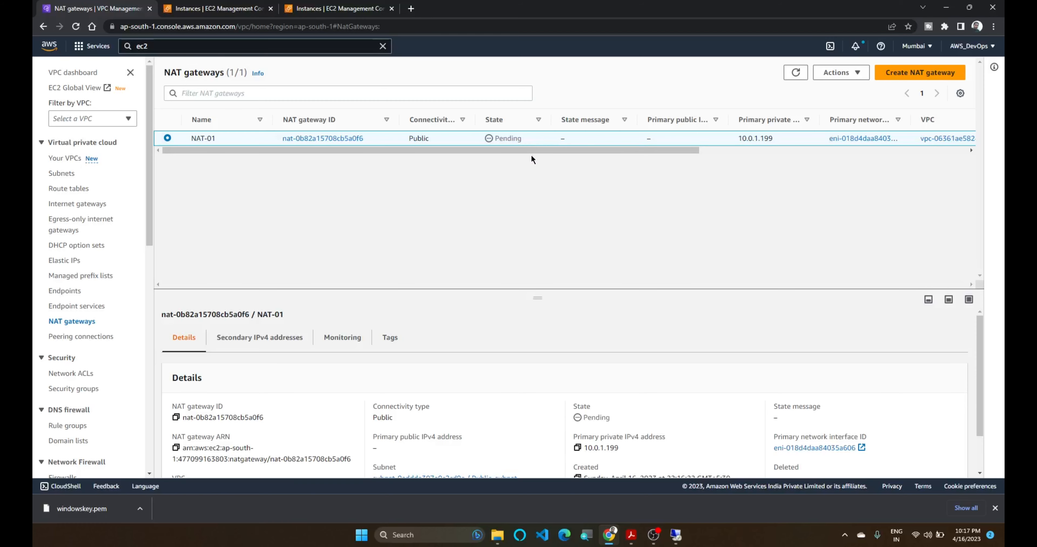
pyautogui.click(796, 73)
pyautogui.click(796, 72)
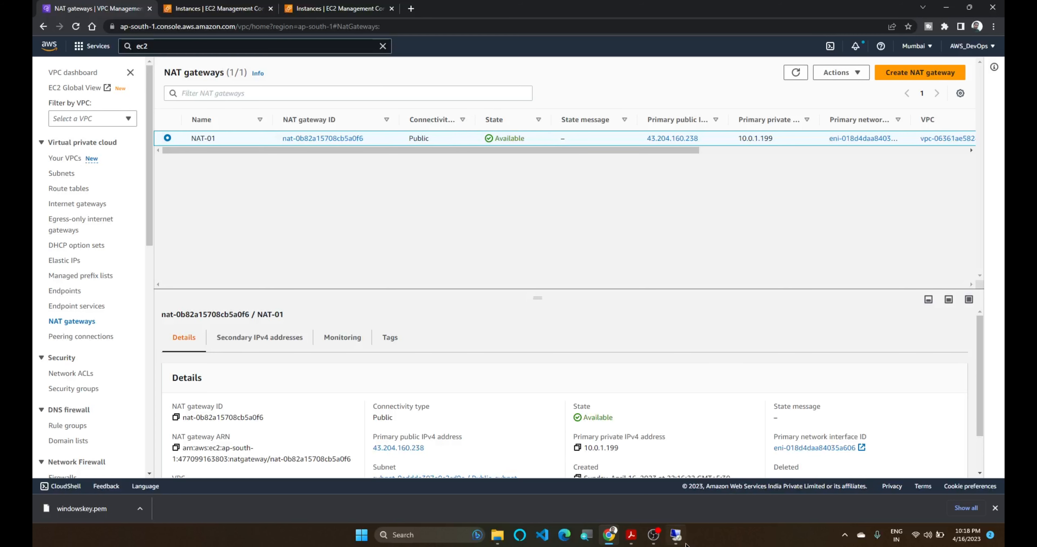
# Open Remote Desktop Connection in the Webserver session, and copy the Appserver's private IPv4 address from the AWS console.
pyautogui.click(677, 536)
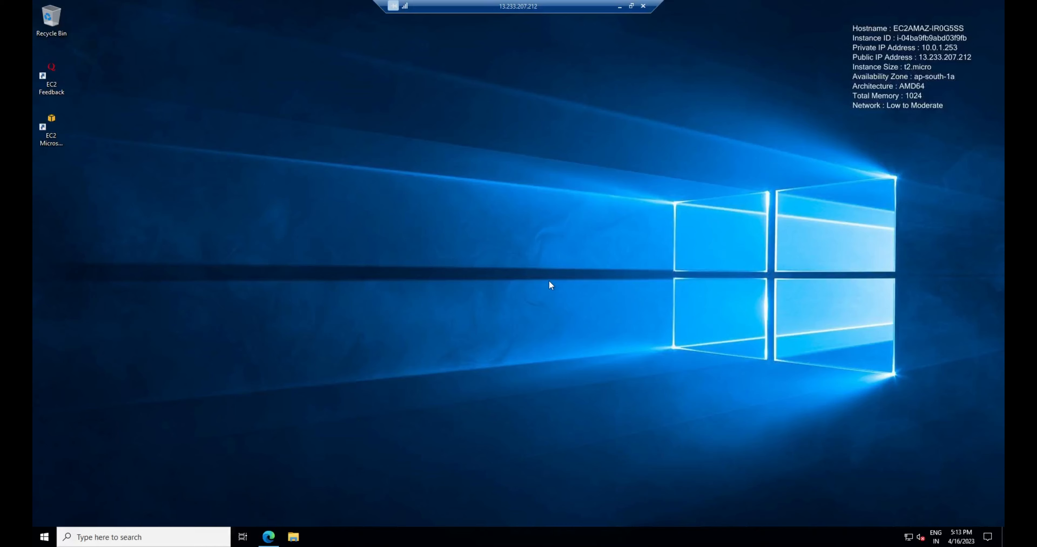
pyautogui.click(119, 539)
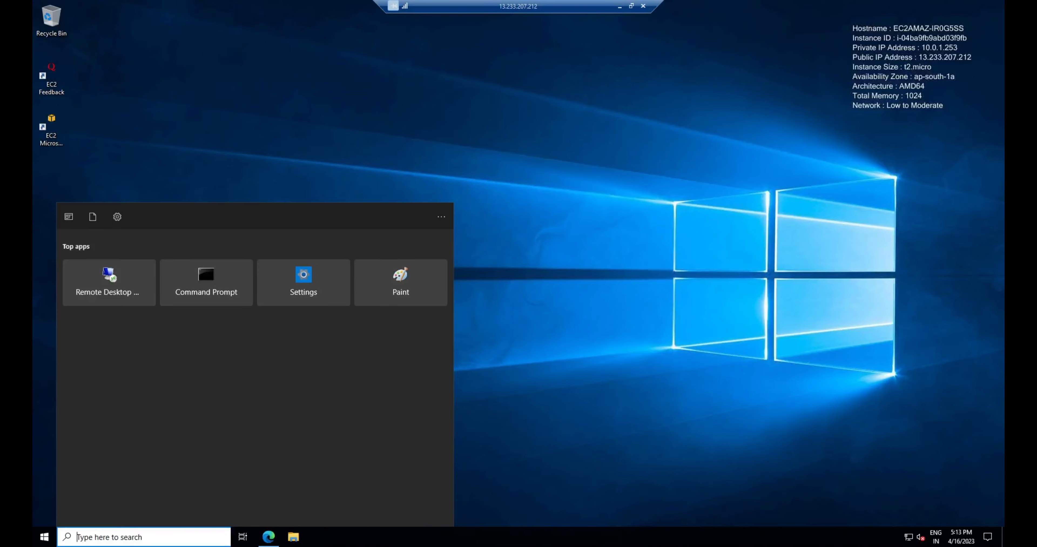
pyautogui.click(110, 283)
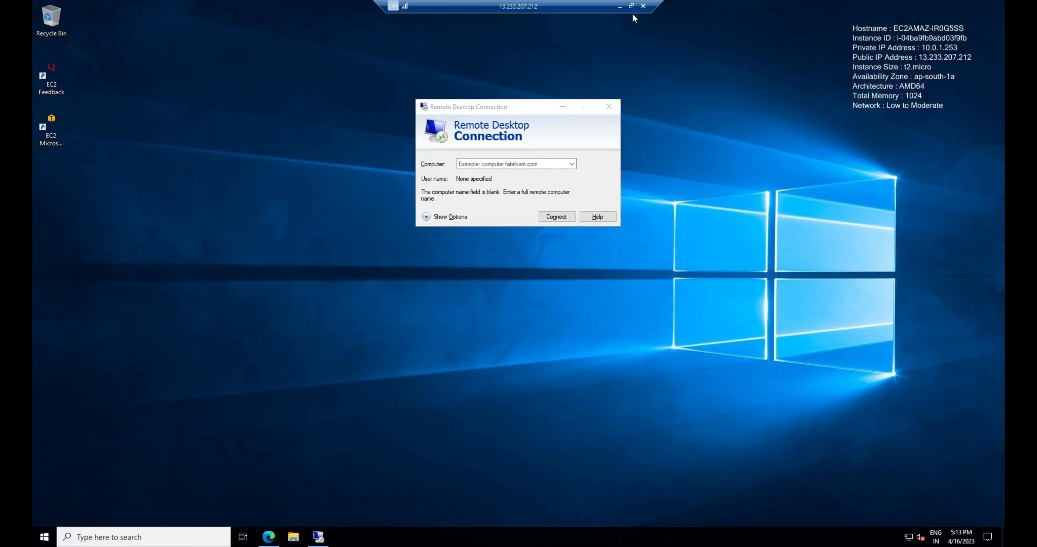
pyautogui.click(619, 6)
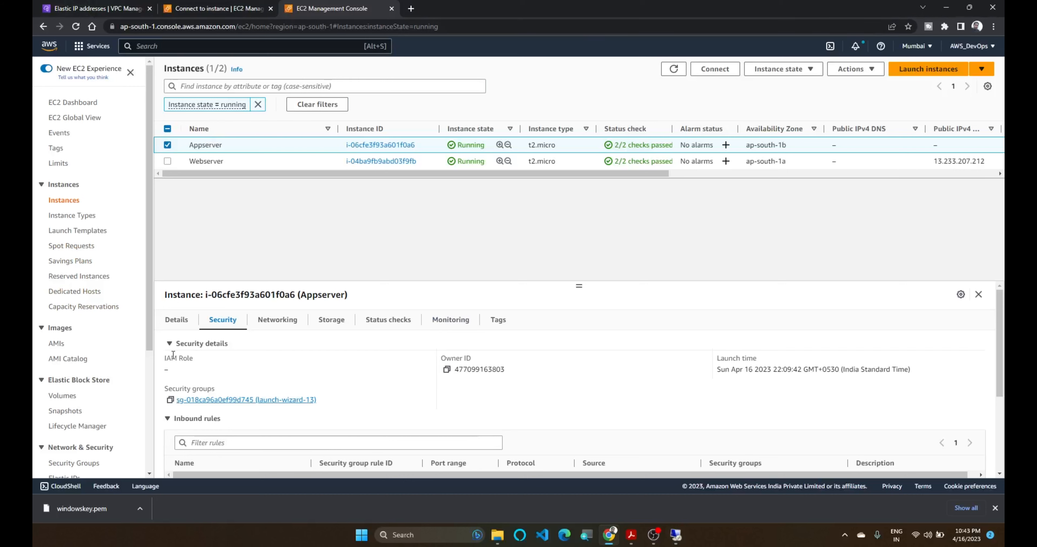
pyautogui.click(176, 321)
pyautogui.click(723, 370)
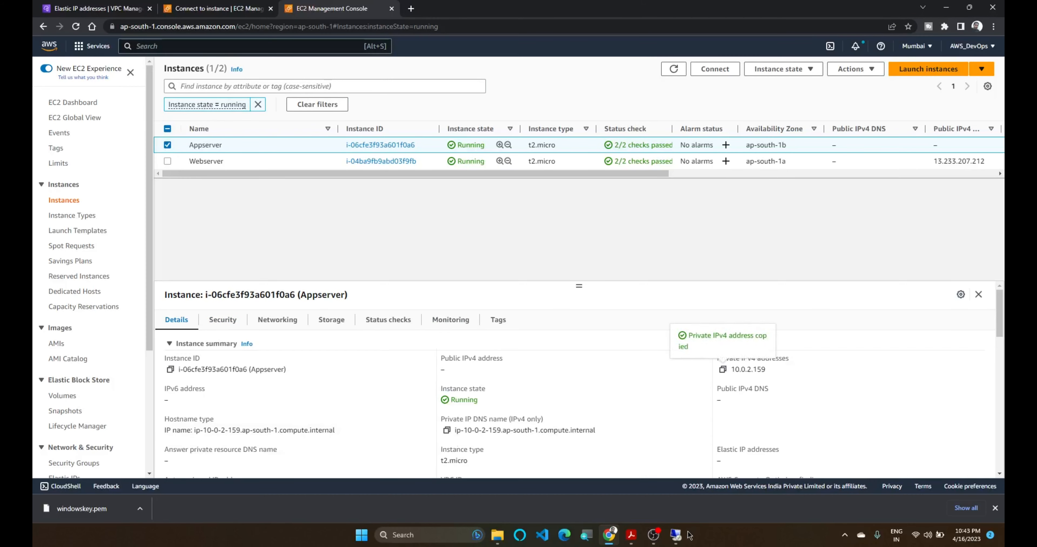
# Try to connect by Remote Desktop from the Webserver session to the copied address, 10.0.2.159.
pyautogui.click(676, 535)
pyautogui.click(483, 161)
pyautogui.hotkey('ctrl', 'v')
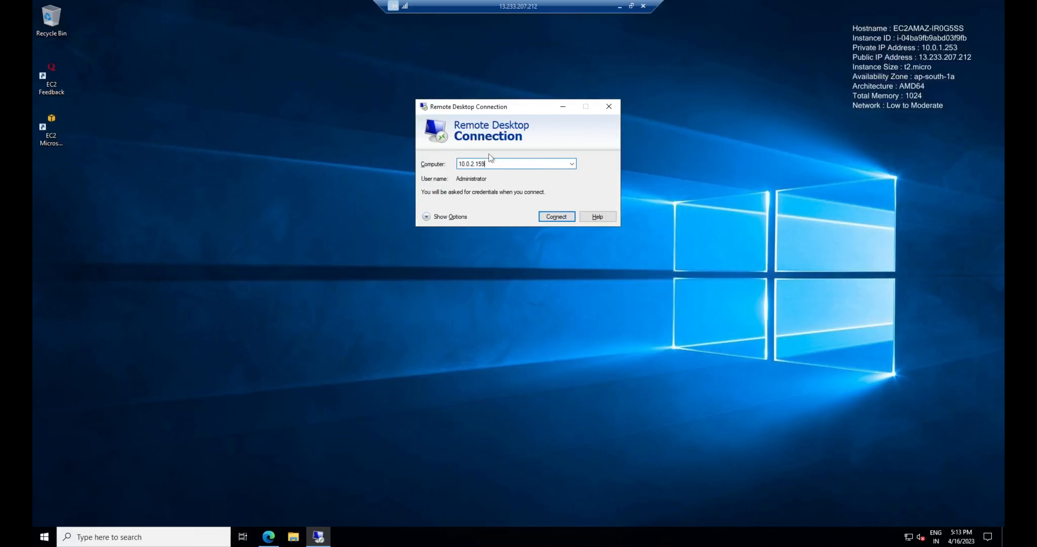
pyautogui.press('Return')
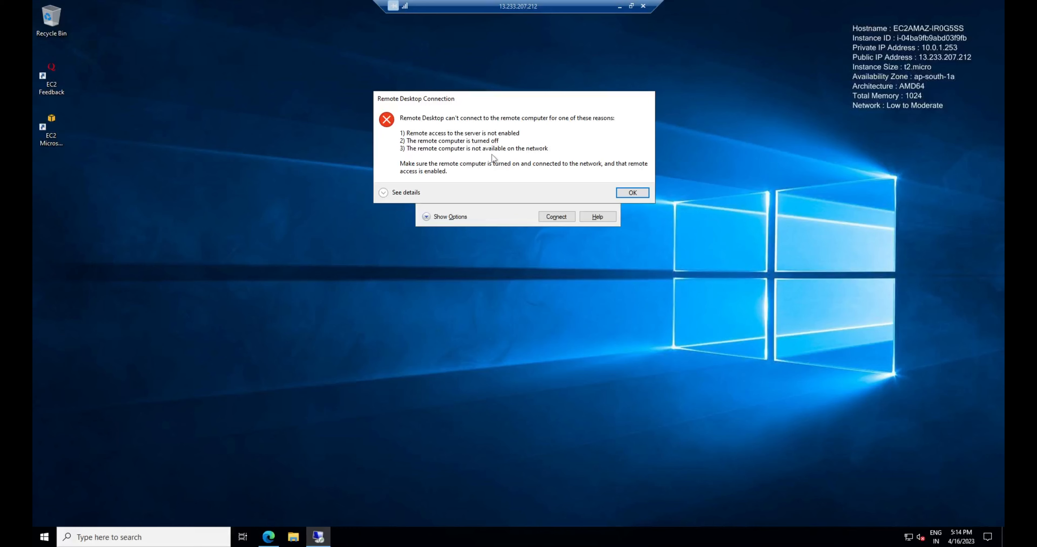
# Open the Appserver's security group launch-wizard-13 from the EC2 console in a new tab and start editing its inbound rules.
pyautogui.click(620, 6)
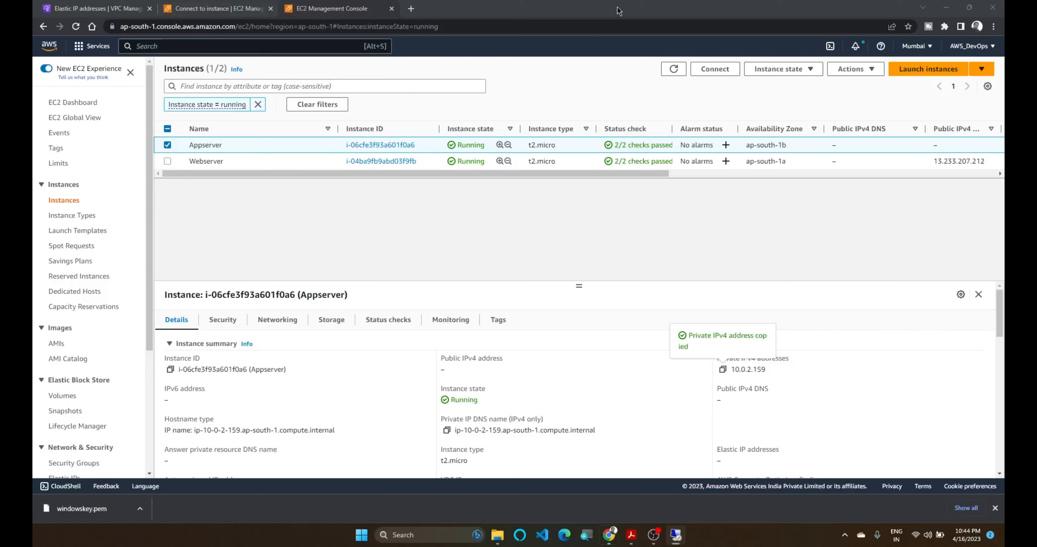
pyautogui.click(671, 68)
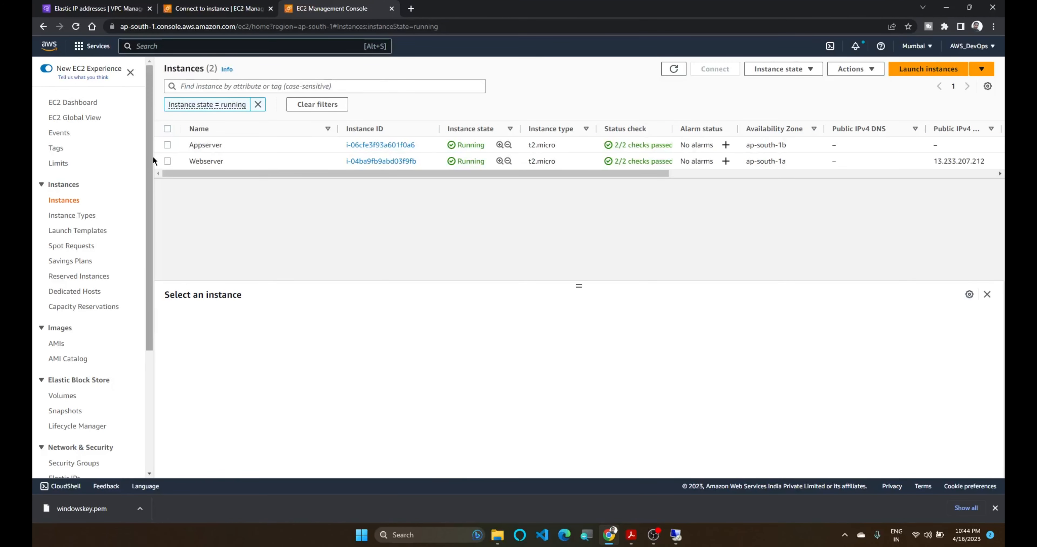
pyautogui.click(167, 144)
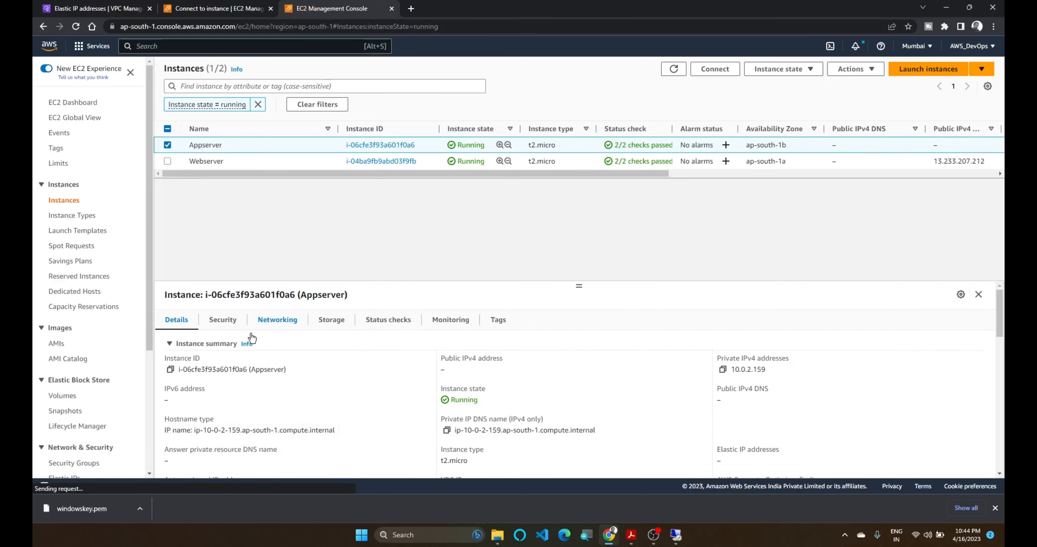
pyautogui.click(229, 322)
pyautogui.rightClick(274, 402)
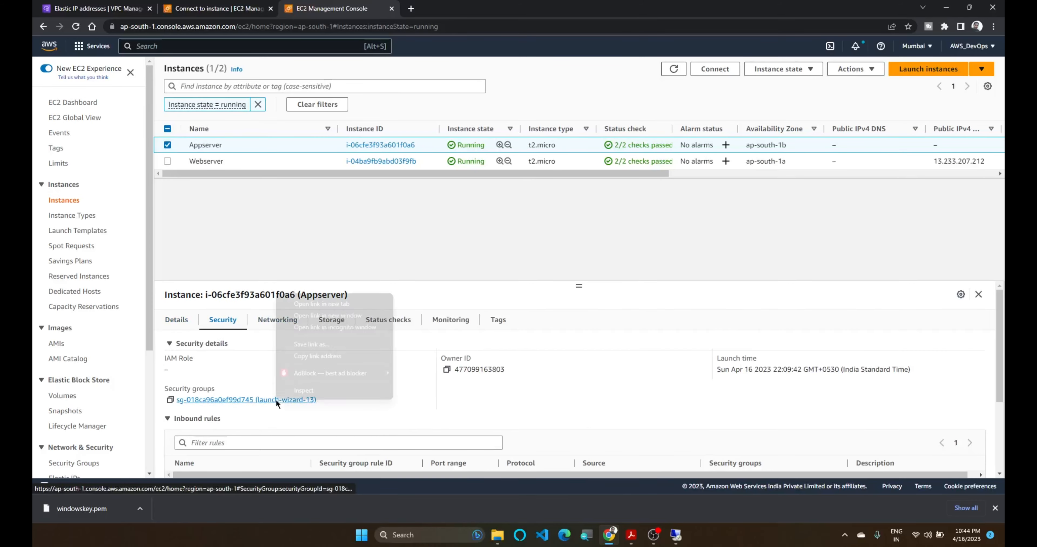
pyautogui.click(328, 304)
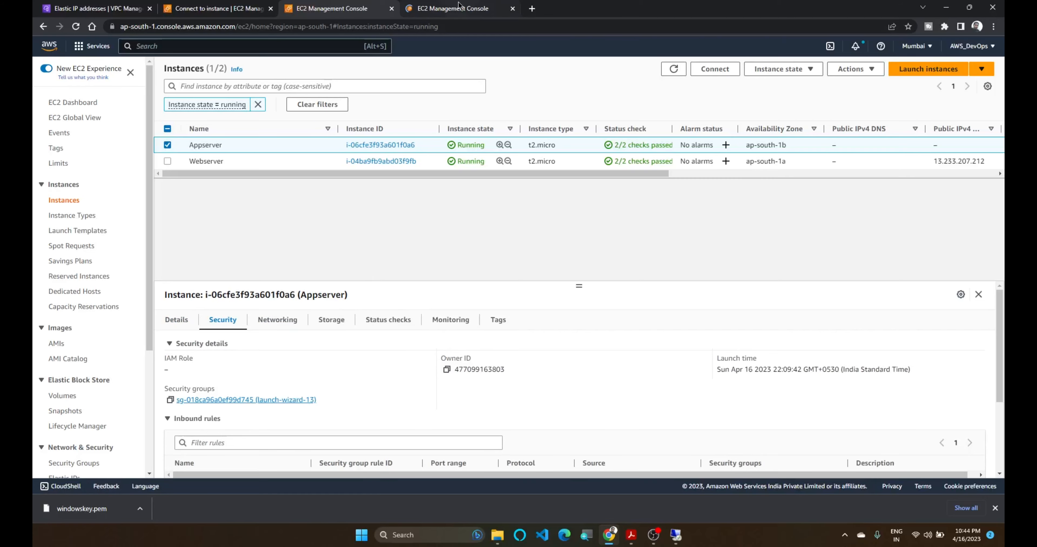
pyautogui.click(453, 8)
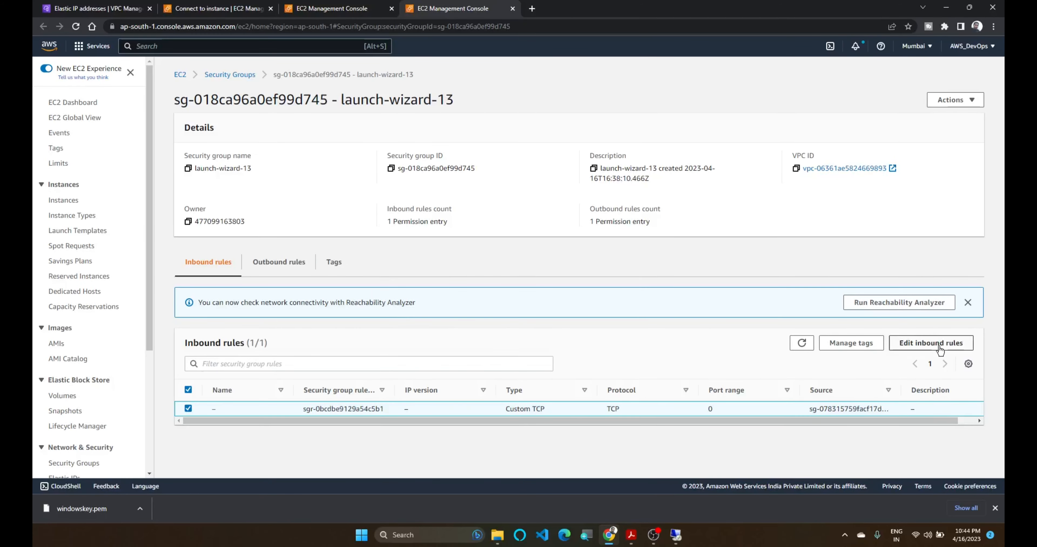
pyautogui.click(931, 343)
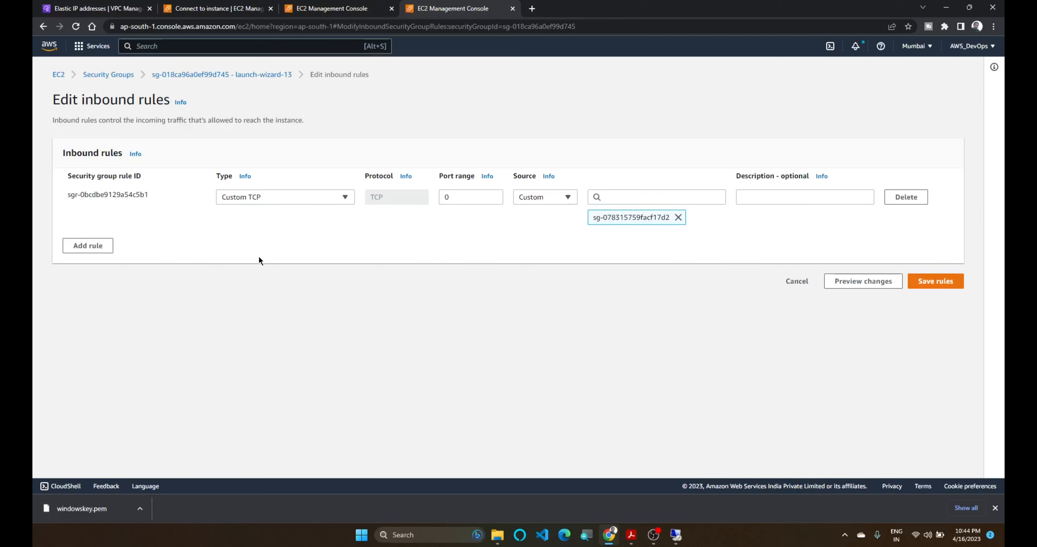
# Add an RDP inbound rule with source Anywhere-IPv4, 0.0.0.0/0, to the security group and save the rules.
pyautogui.click(111, 248)
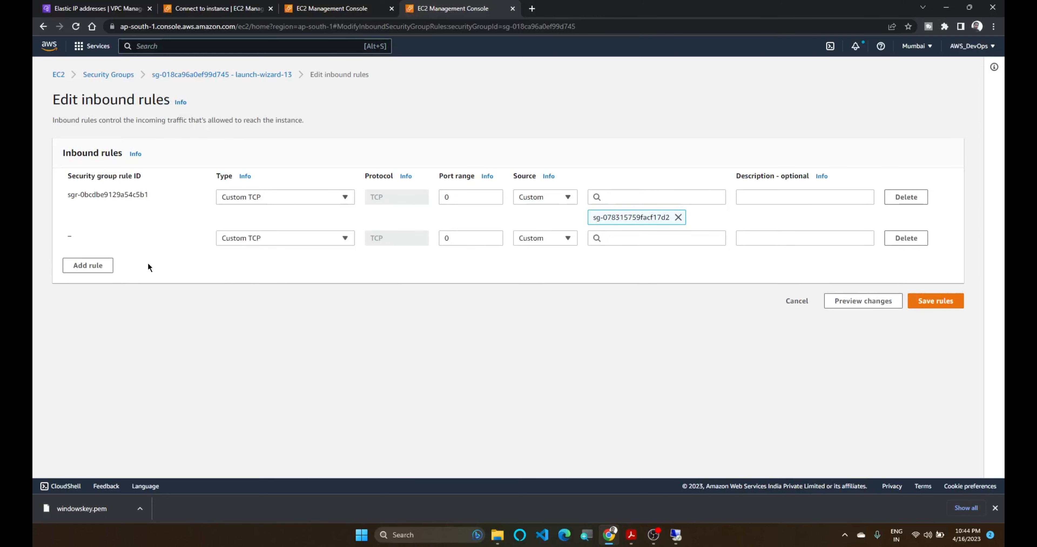
pyautogui.click(327, 235)
pyautogui.write('rdp')
pyautogui.click(300, 272)
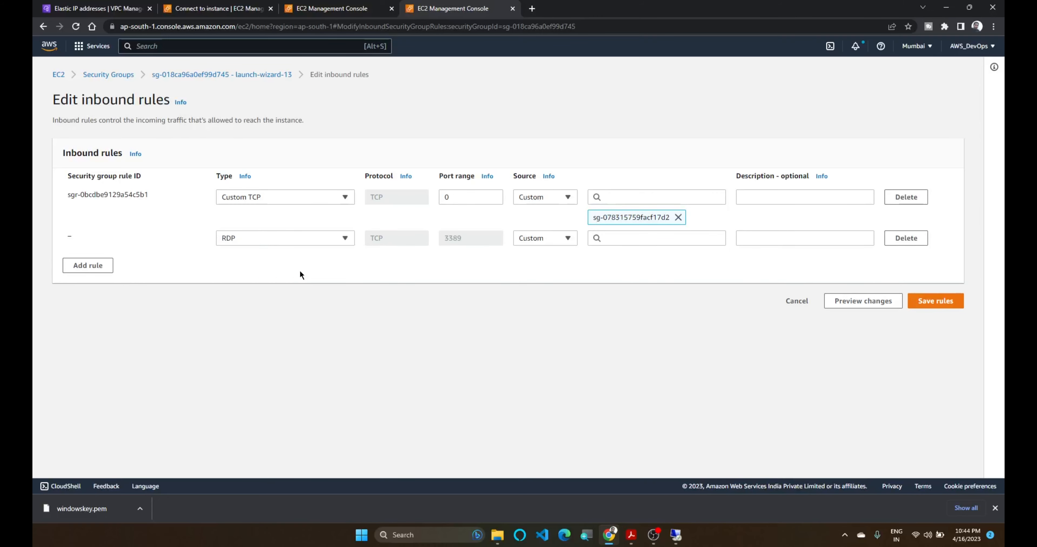
pyautogui.click(637, 233)
pyautogui.click(632, 273)
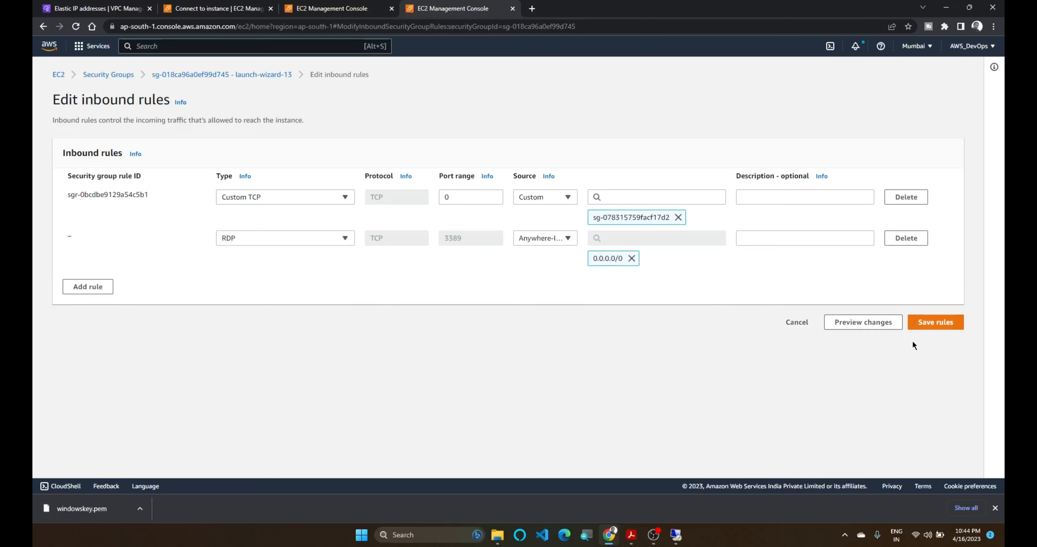
pyautogui.click(938, 322)
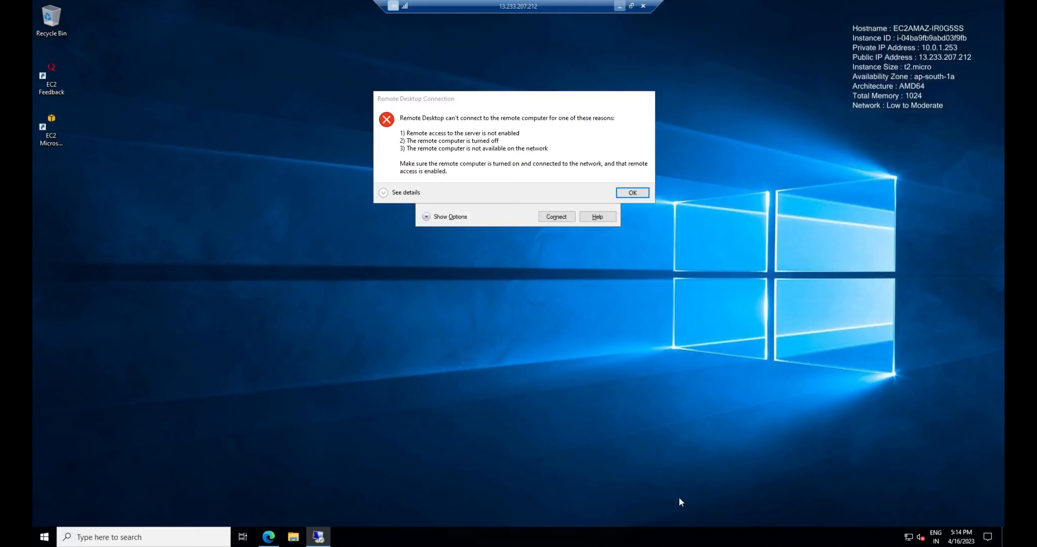
# Retry the Remote Desktop connection to 10.0.2.159, and open the Appserver's RDP client connection details in the AWS console.
pyautogui.press('Return')
pyautogui.press('Return')
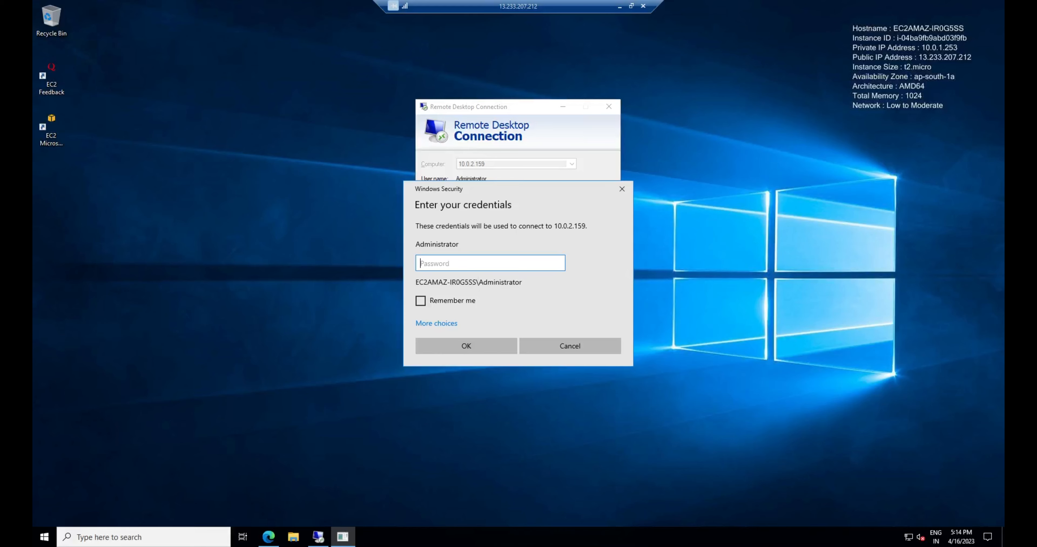
pyautogui.click(623, 6)
pyautogui.click(345, 4)
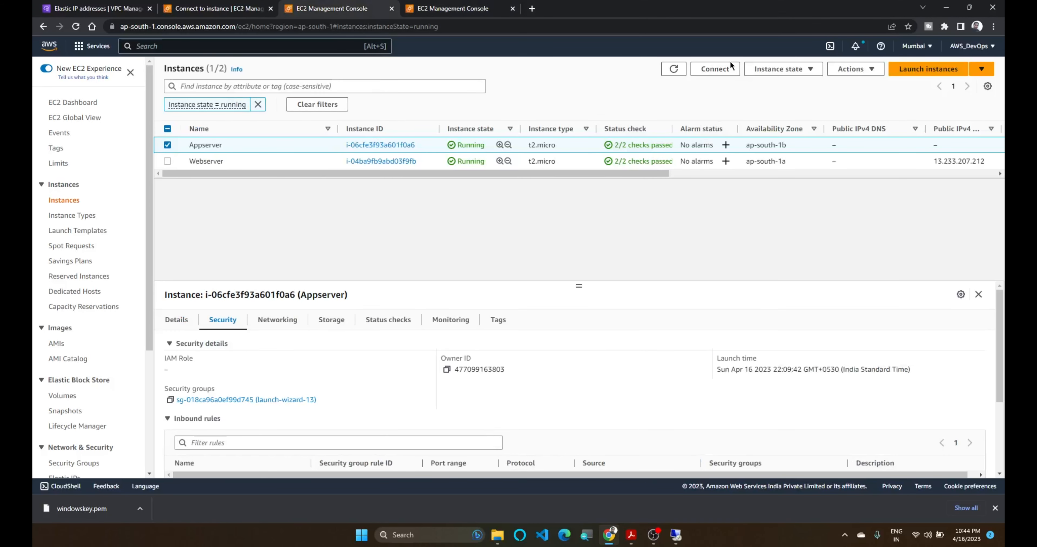
pyautogui.click(720, 69)
pyautogui.click(169, 152)
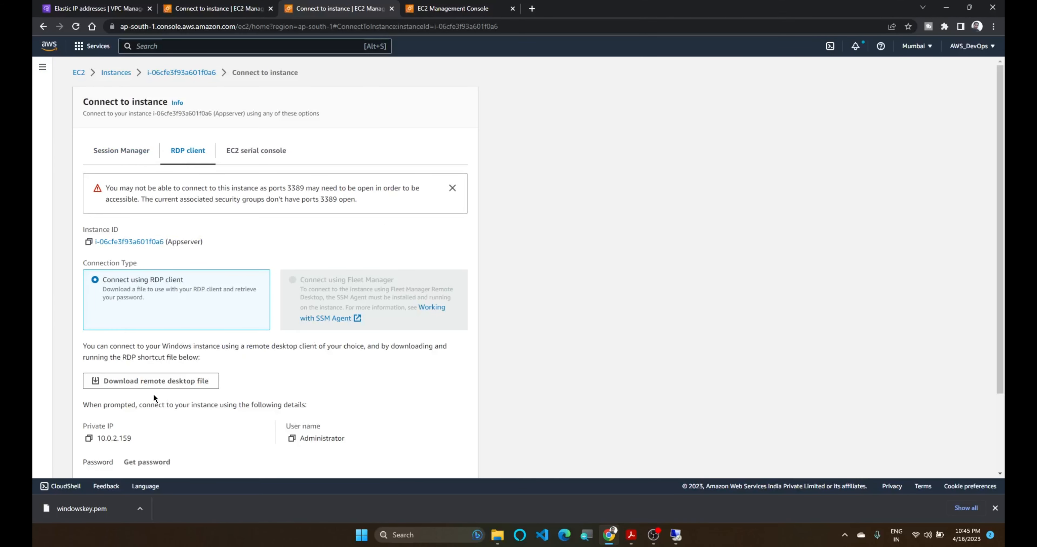
# Decrypt the Appserver's Windows administrator password with the private key file windowskey.pem and copy the password.
pyautogui.scroll(-3, 153, 398)
pyautogui.click(152, 368)
pyautogui.click(137, 232)
pyautogui.doubleClick(177, 109)
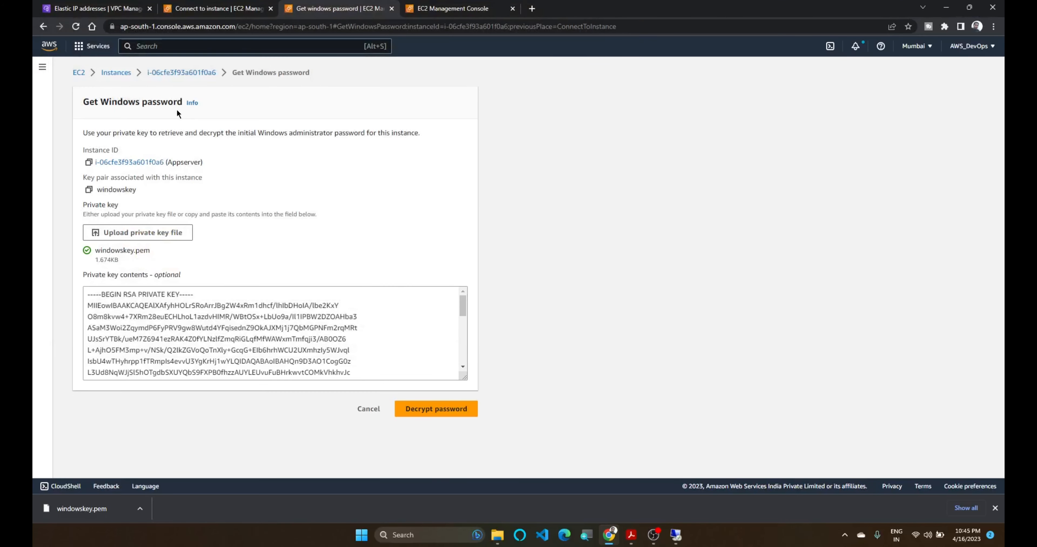
pyautogui.click(404, 406)
pyautogui.scroll(-2, 249, 408)
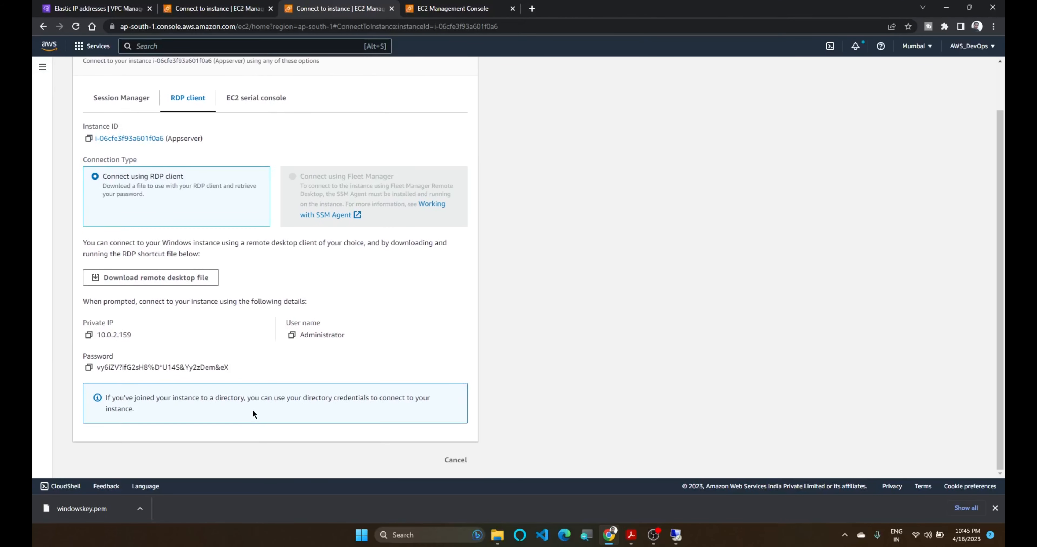
pyautogui.click(88, 367)
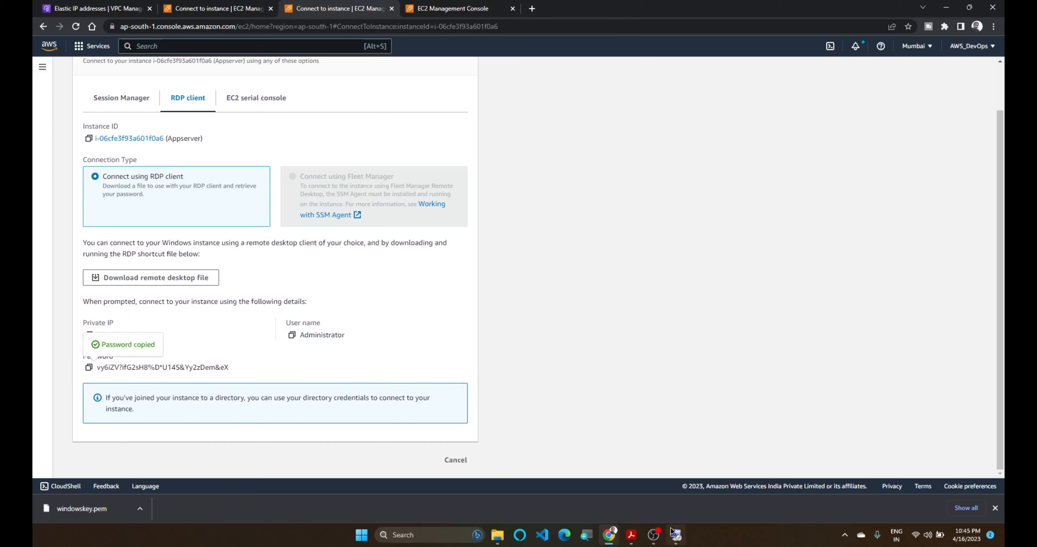
# Enter the copied Administrator password in the Webserver session's credentials prompt and complete the Remote Desktop connection to the Appserver.
pyautogui.click(676, 535)
pyautogui.hotkey('ctrl', 'v')
pyautogui.press('Return')
pyautogui.click(573, 253)
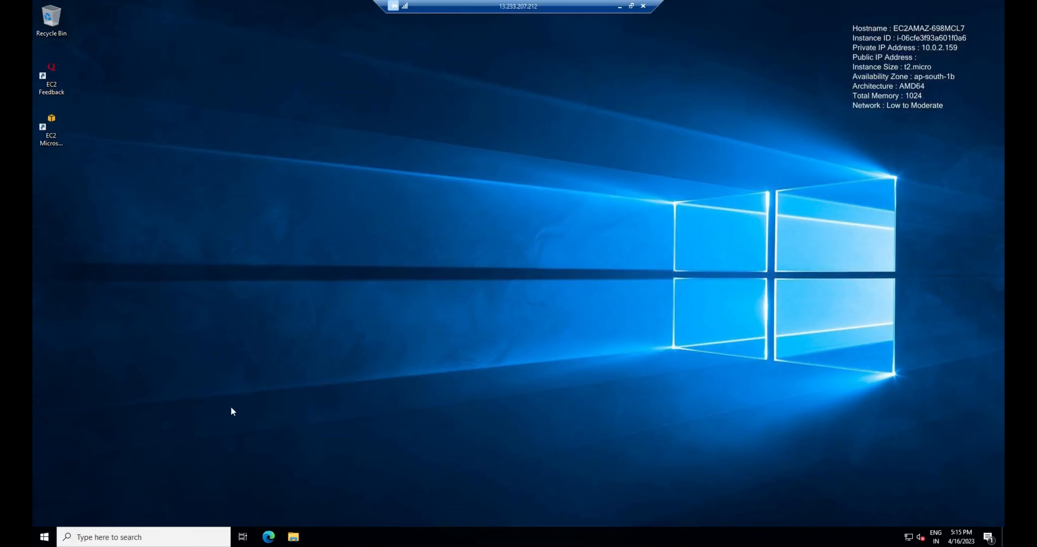
# Open Command Prompt on the Appserver and ping google.com to test its internet access, then minimize the window.
pyautogui.click(160, 533)
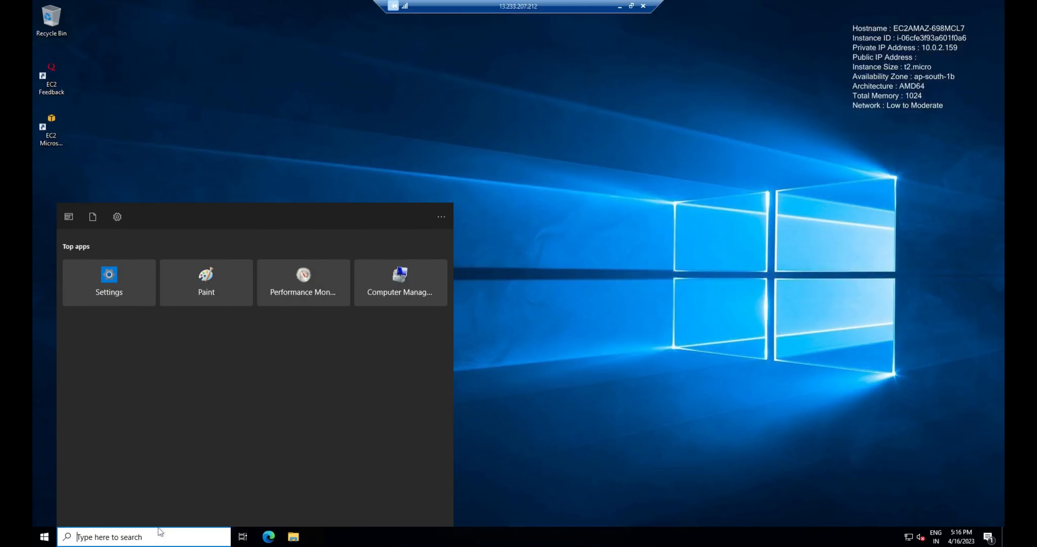
pyautogui.write('cmd')
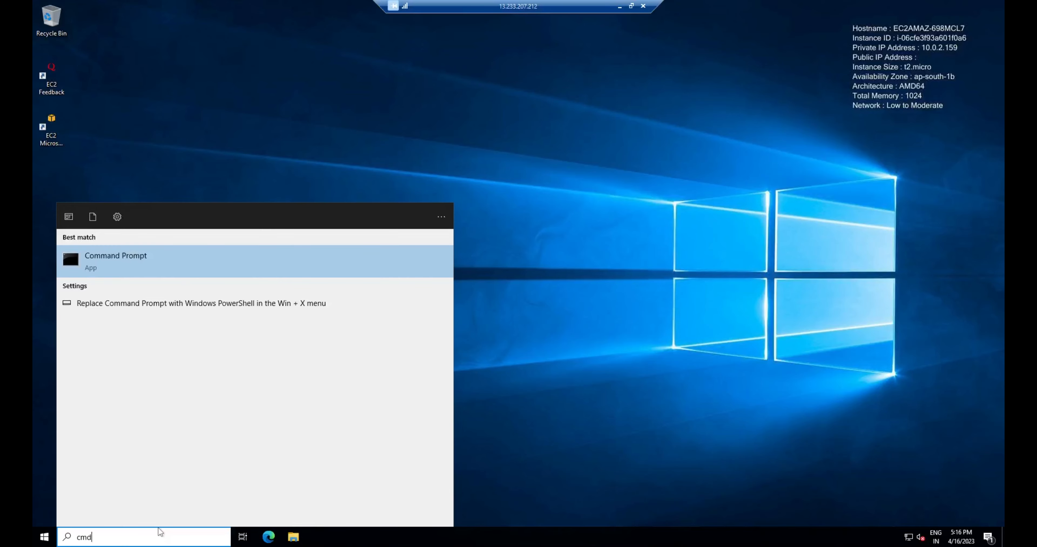
pyautogui.press('Return')
pyautogui.write('ping google.com')
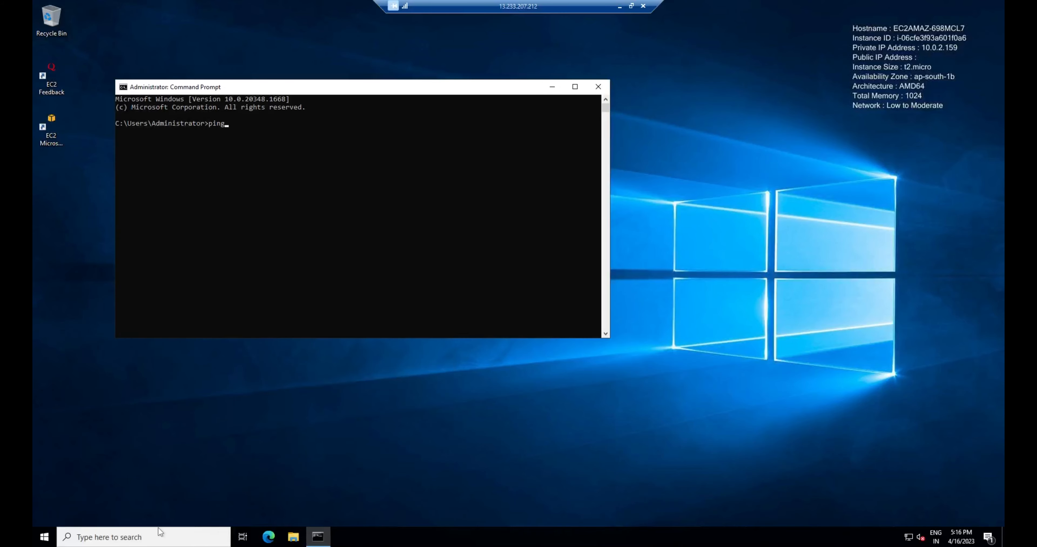
pyautogui.press('Return')
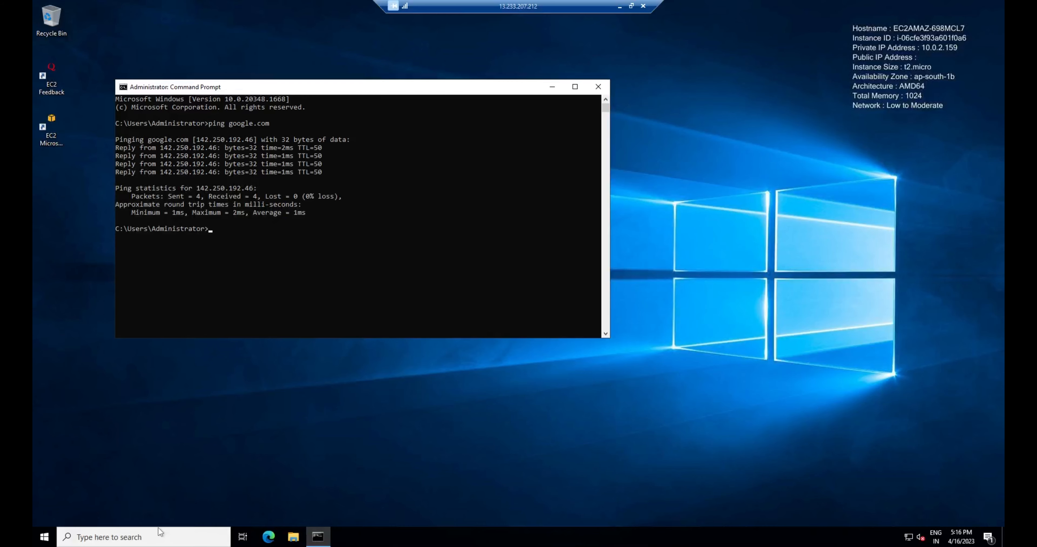
pyautogui.click(550, 87)
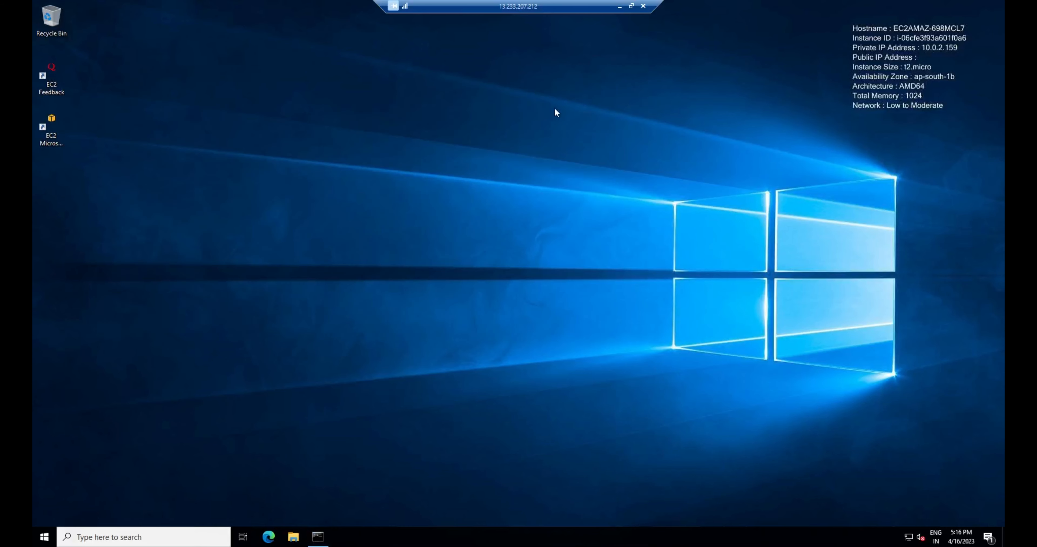
# Shut down the Appserver from its remote session with the reason Other (Unplanned), and dismiss the session-ended message.
pyautogui.click(44, 537)
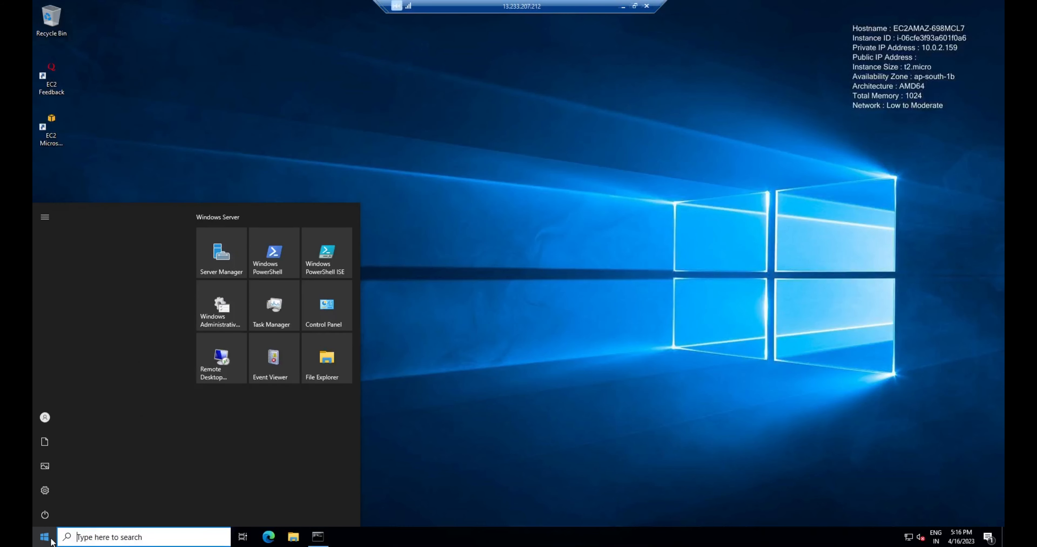
pyautogui.click(46, 516)
pyautogui.click(93, 475)
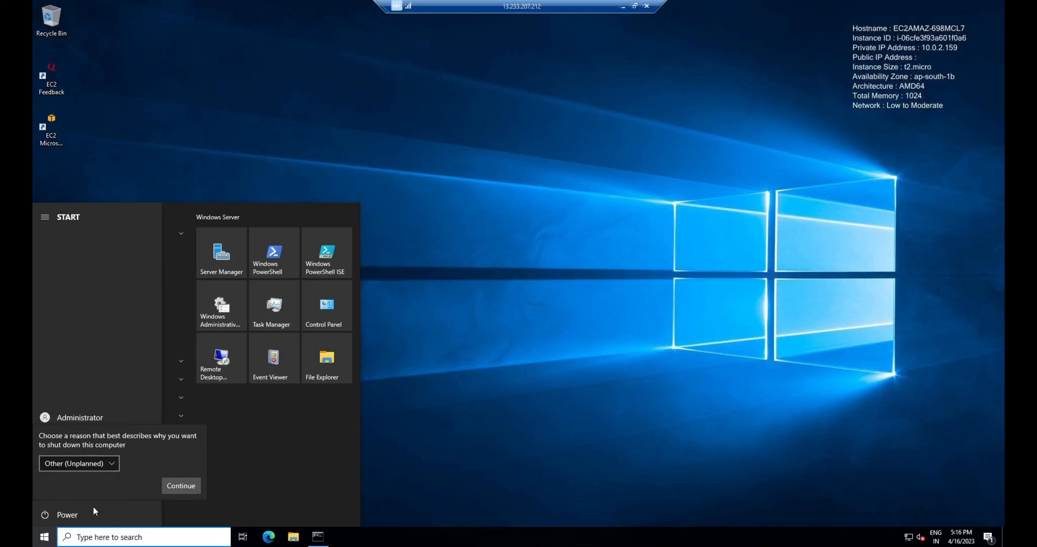
pyautogui.click(194, 490)
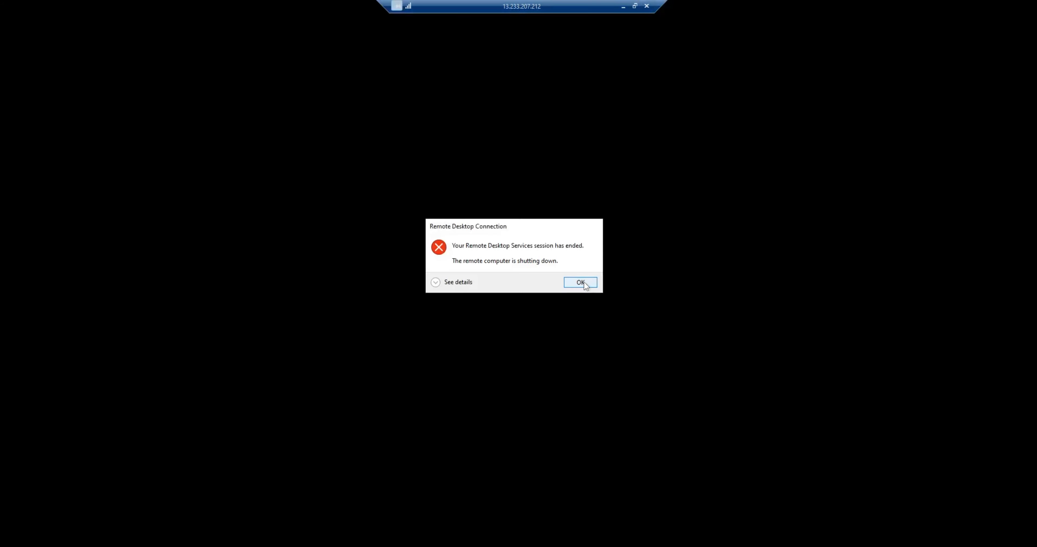
pyautogui.click(580, 282)
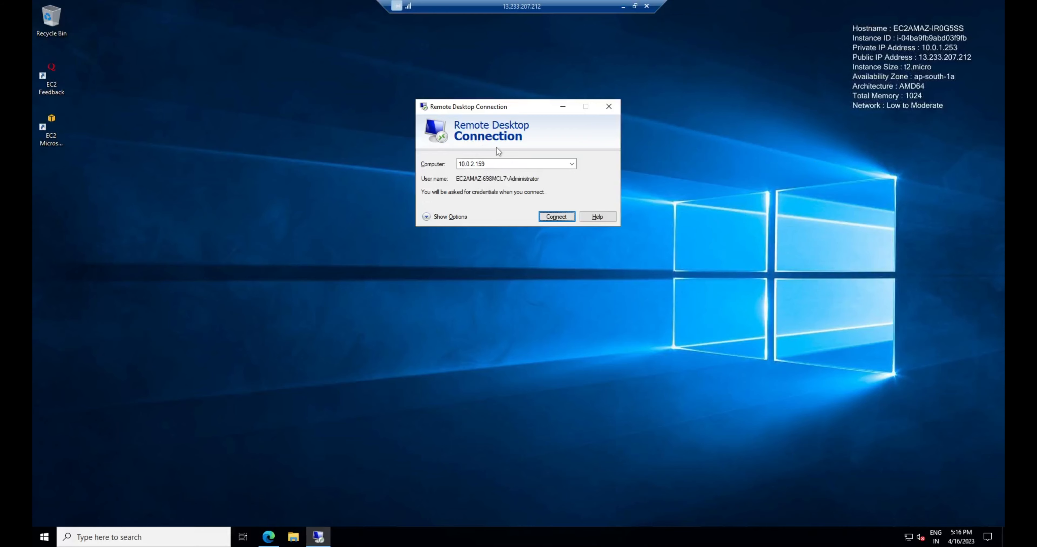
# Switch to the AWS console and try to release the Elastic IP address 43.204.160.238.
pyautogui.click(924, 47)
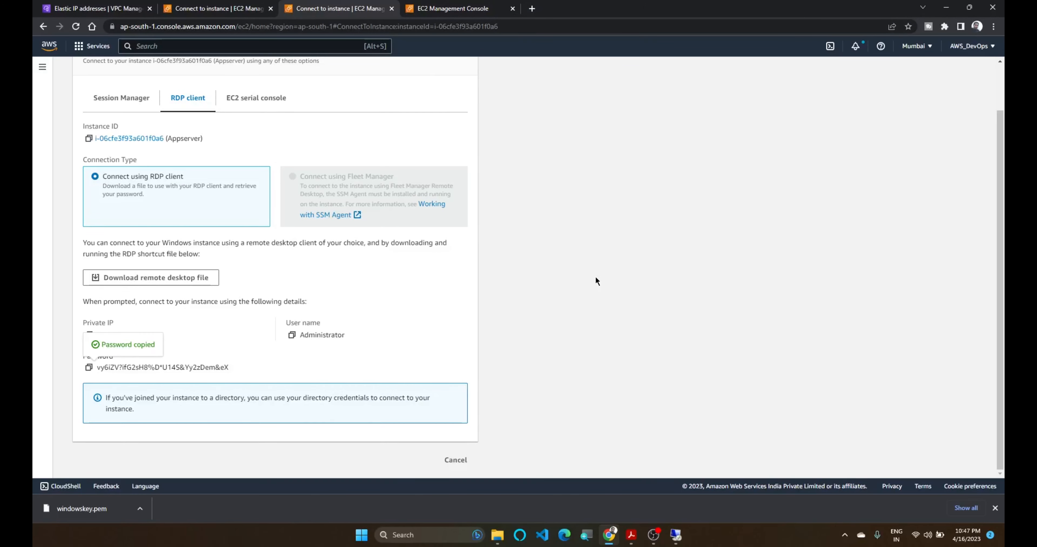
pyautogui.hotkey('ctrl', '1')
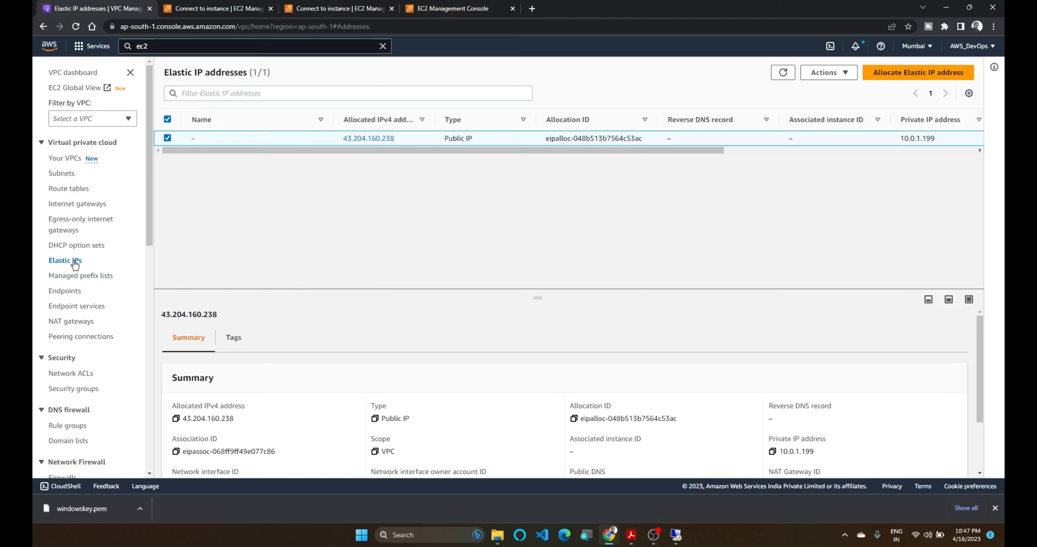
pyautogui.click(836, 77)
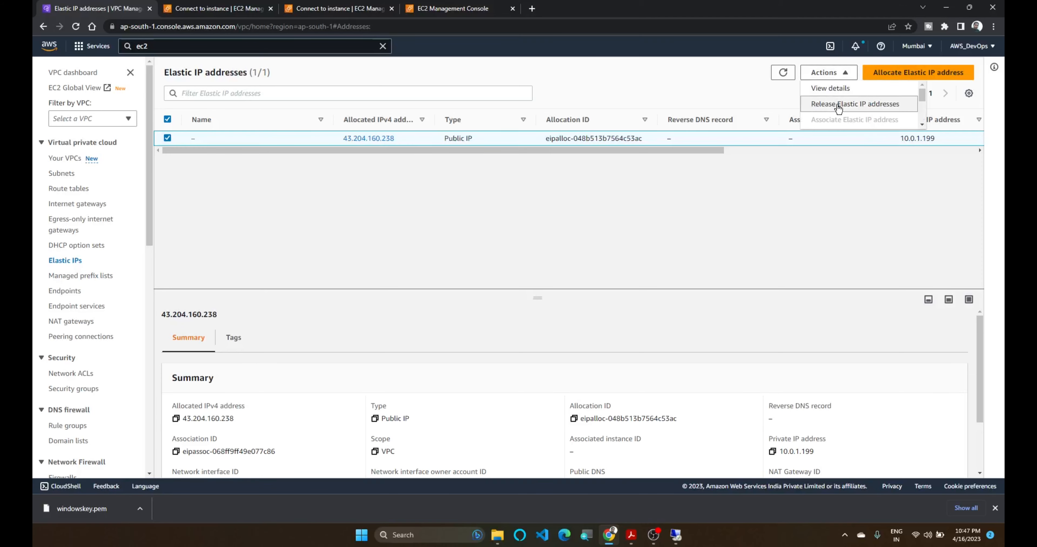
pyautogui.click(838, 103)
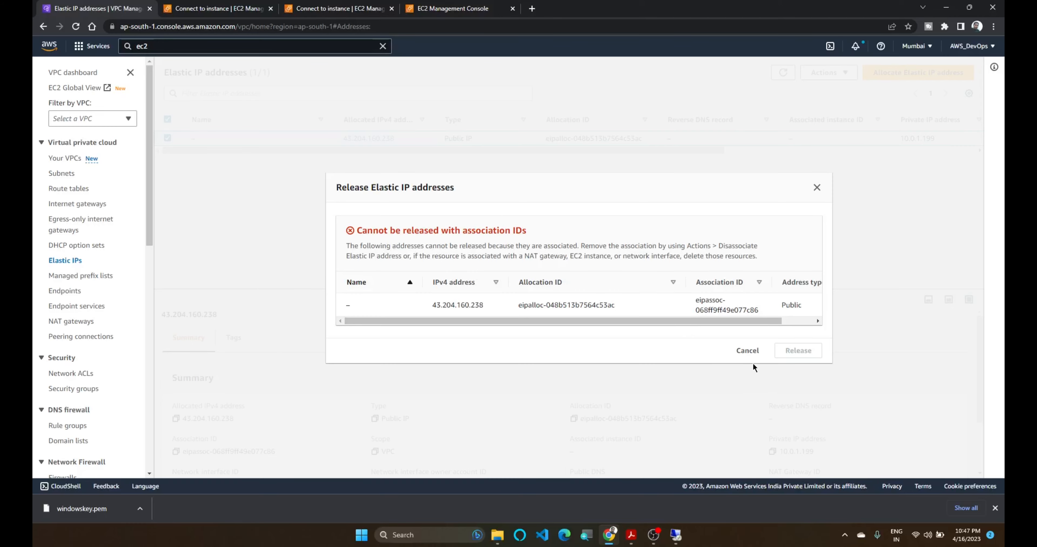
pyautogui.click(749, 351)
# Delete the NAT gateway NAT-01, confirming with "delete", and refresh the NAT gateways list.
pyautogui.click(76, 321)
pyautogui.click(838, 72)
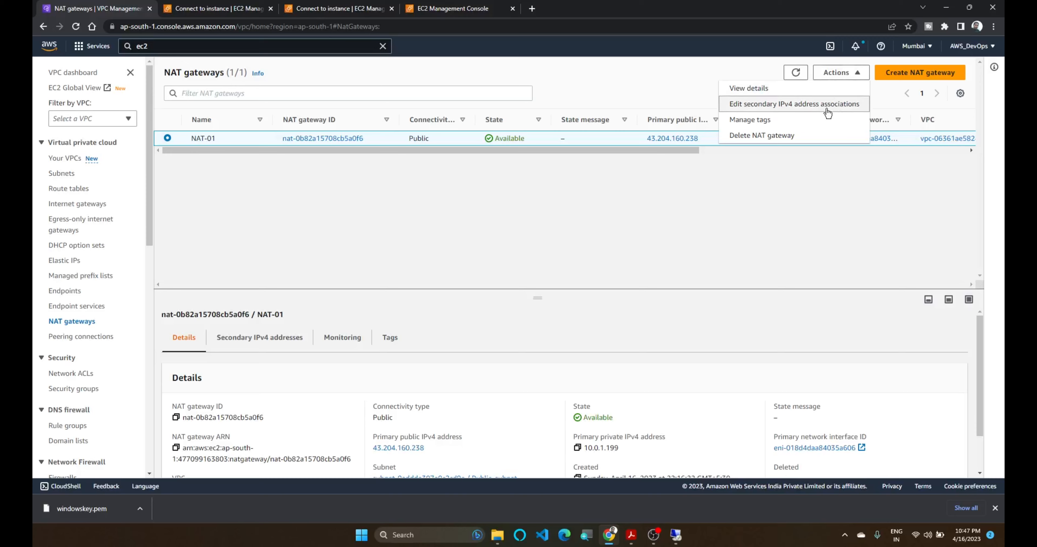
pyautogui.click(765, 136)
pyautogui.click(518, 331)
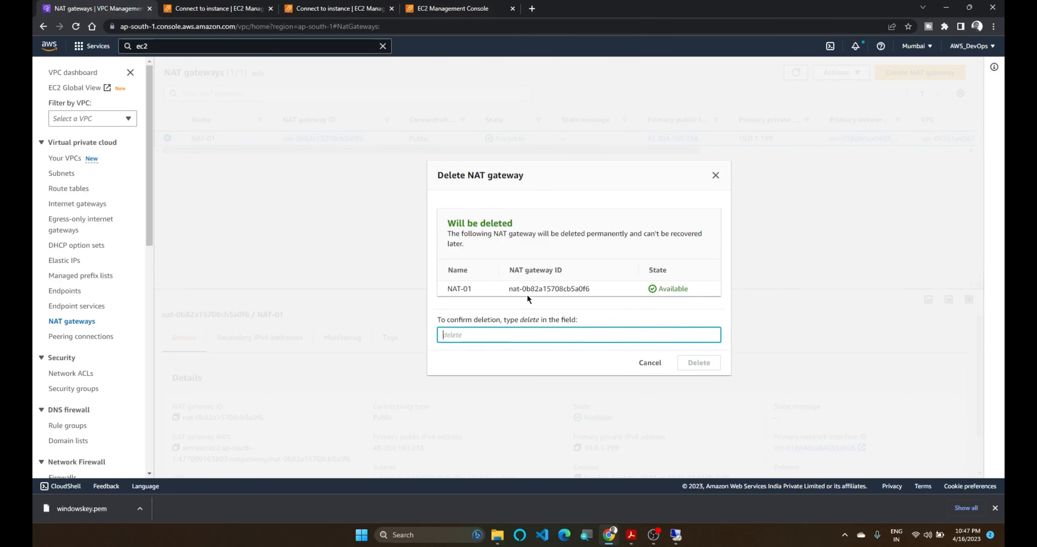
pyautogui.write('delete')
pyautogui.press('Return')
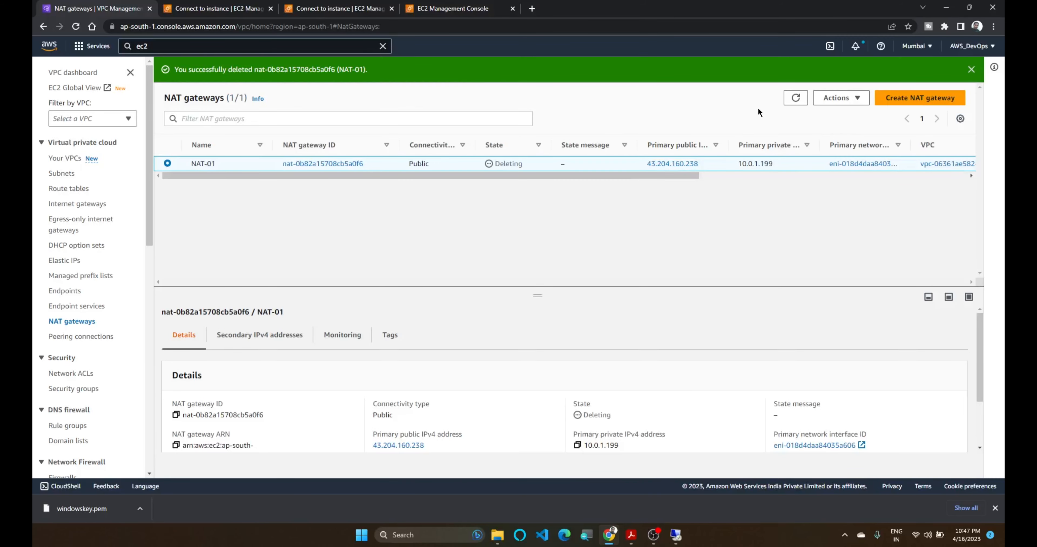
pyautogui.click(796, 99)
pyautogui.click(972, 70)
pyautogui.click(801, 76)
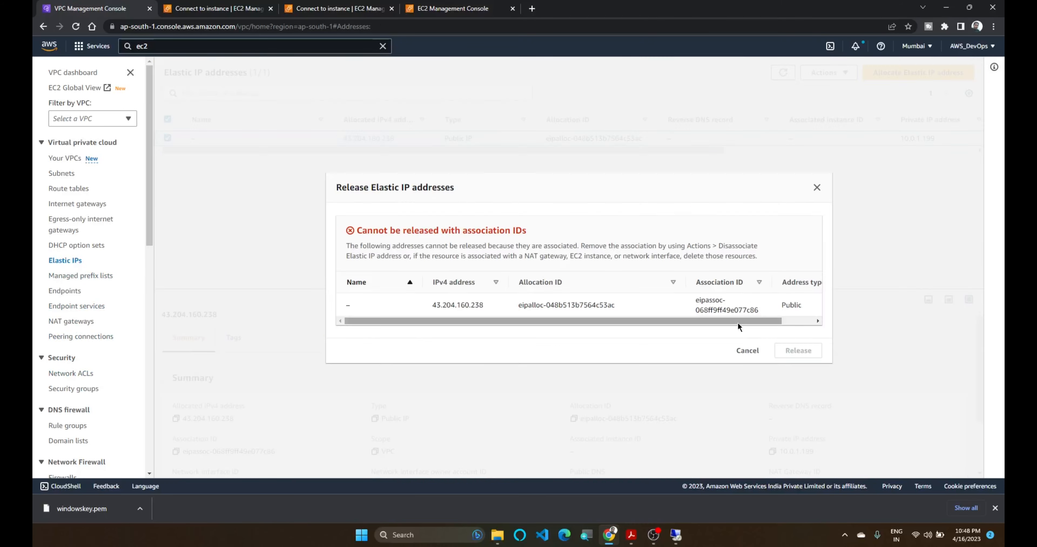
# Close the Elastic IP release dialog and try to delete the VPC my-vpc.
pyautogui.click(747, 350)
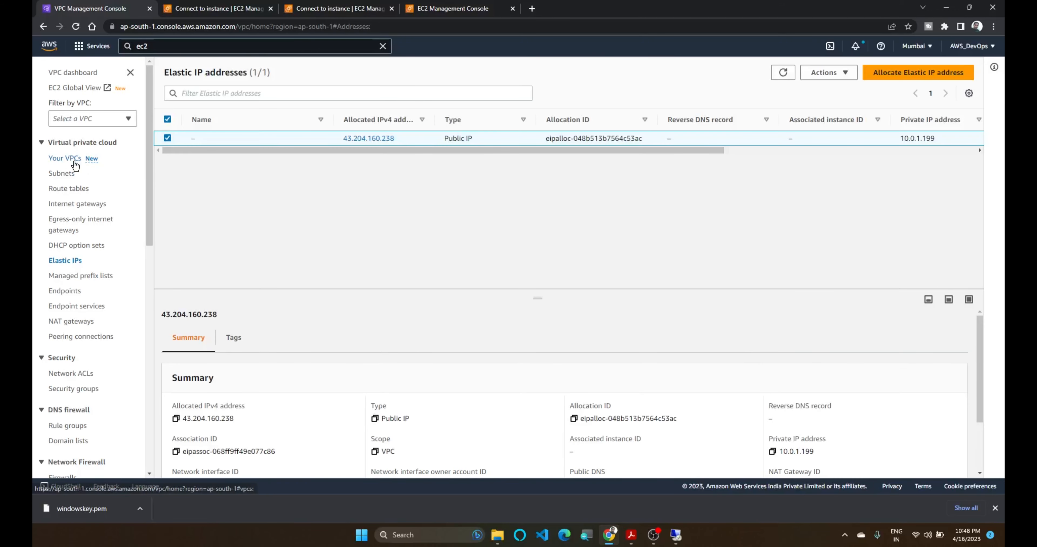
pyautogui.click(66, 158)
pyautogui.click(870, 72)
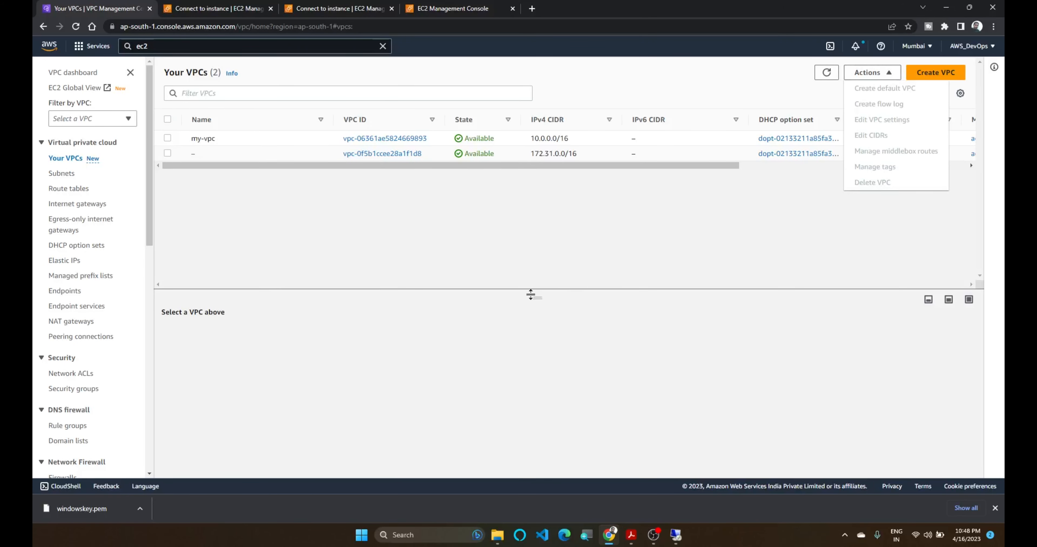
pyautogui.click(423, 254)
pyautogui.click(191, 139)
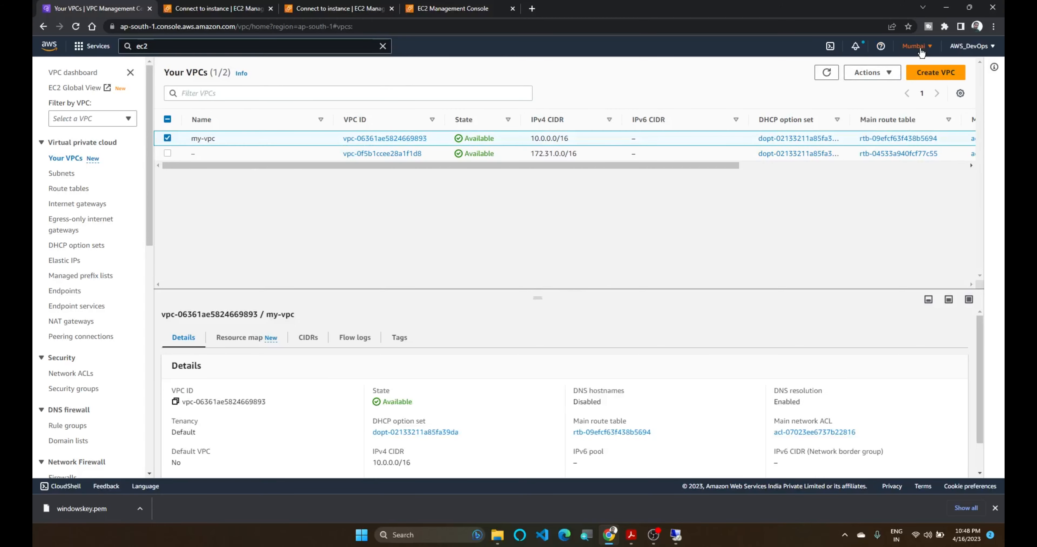
pyautogui.click(870, 73)
pyautogui.click(861, 169)
pyautogui.click(799, 423)
# Terminate the running Appserver and Webserver EC2 instances and refresh the instances list.
pyautogui.click(214, 8)
pyautogui.click(82, 73)
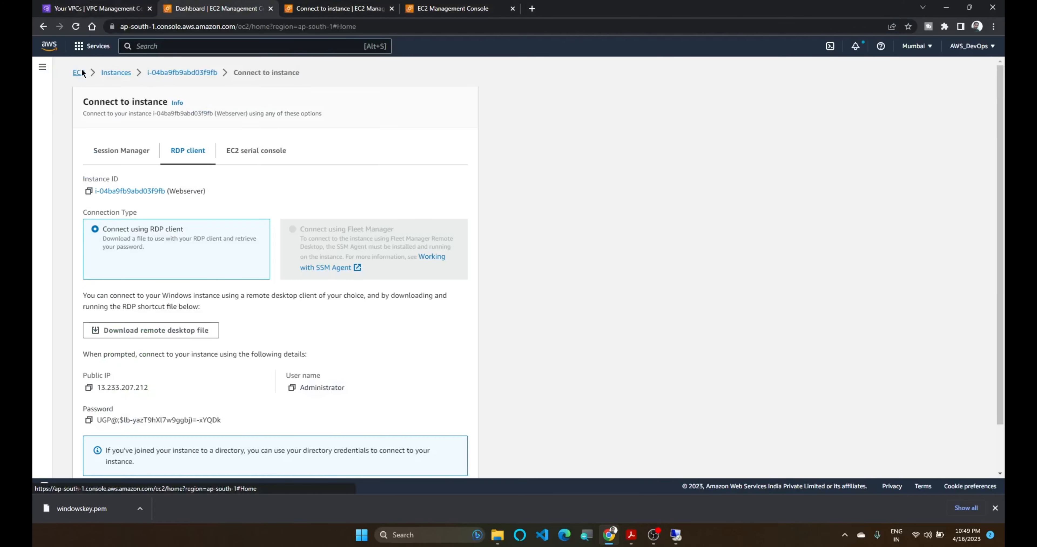
pyautogui.click(228, 137)
pyautogui.click(331, 149)
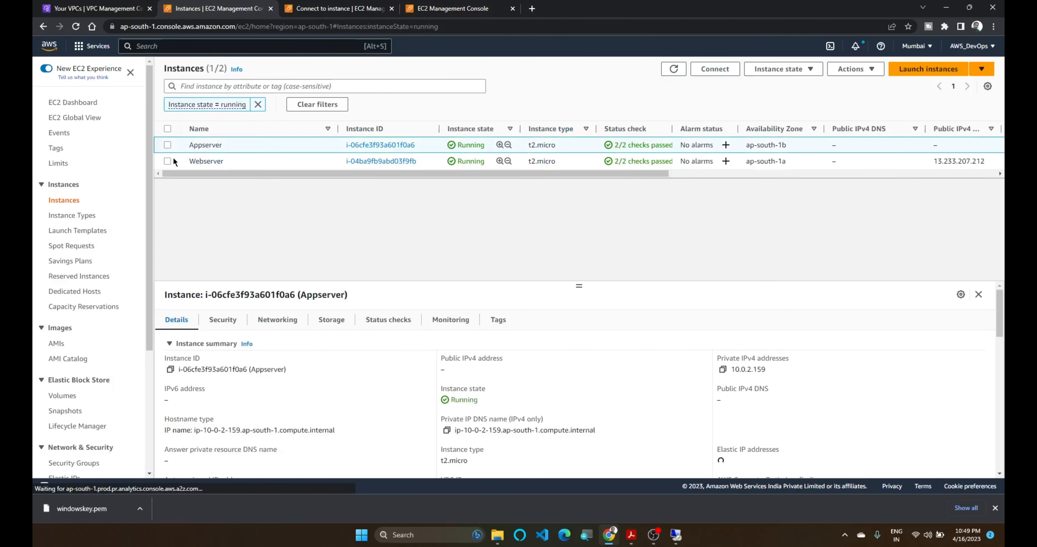
pyautogui.click(168, 161)
pyautogui.click(781, 68)
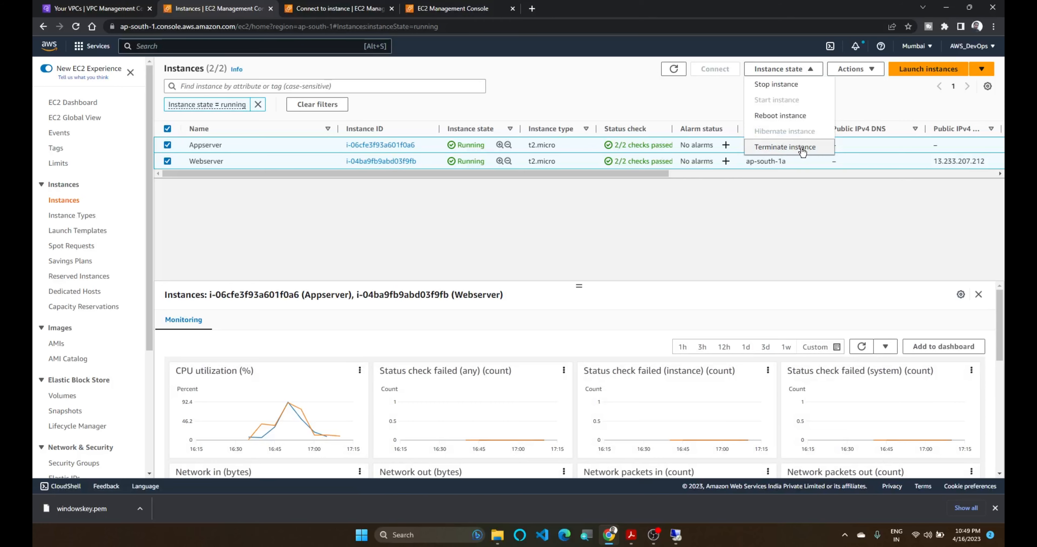
pyautogui.click(803, 152)
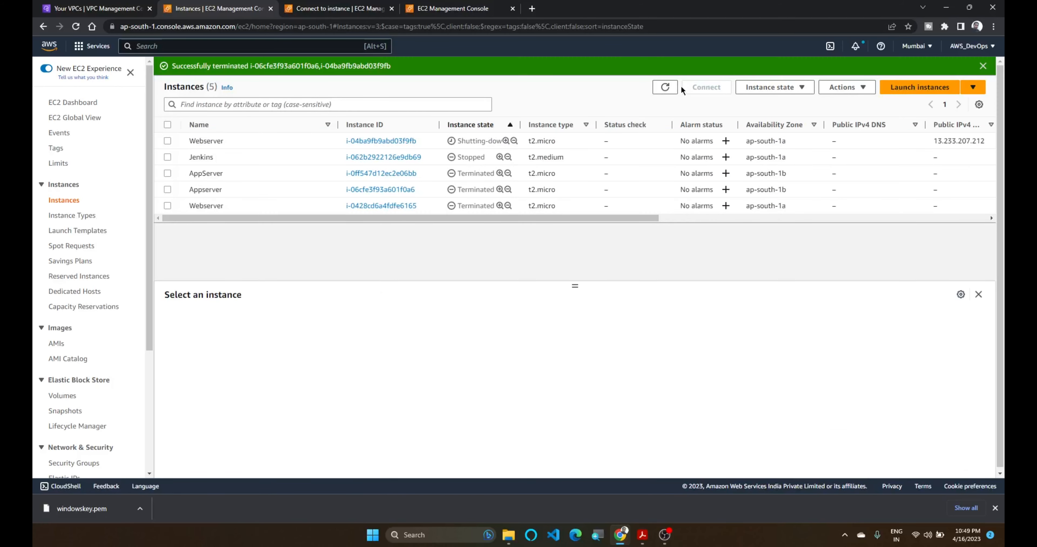
pyautogui.click(666, 89)
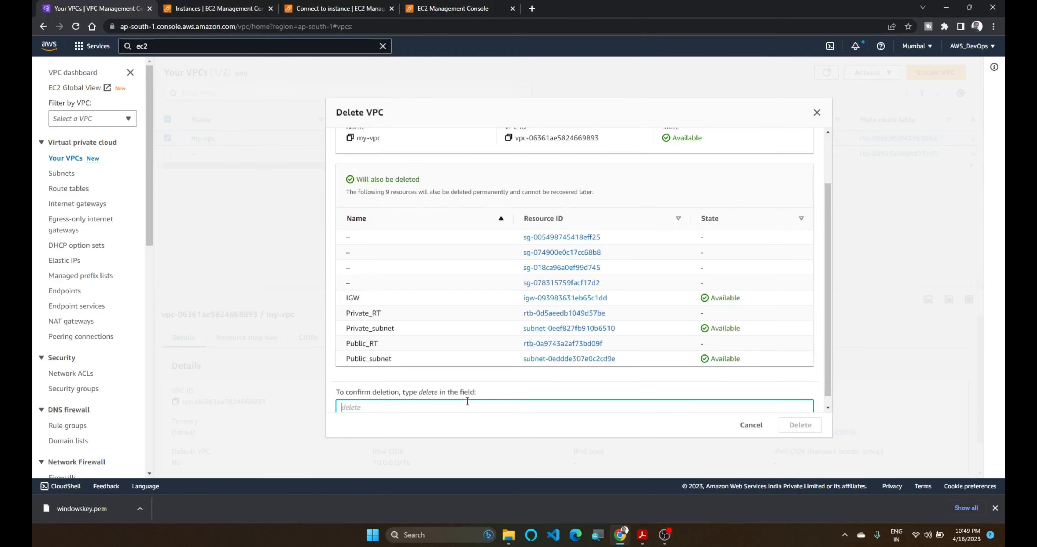
# Delete the VPC my-vpc together with its dependent resources, confirming with "delete".
pyautogui.write('delete')
pyautogui.press('Return')
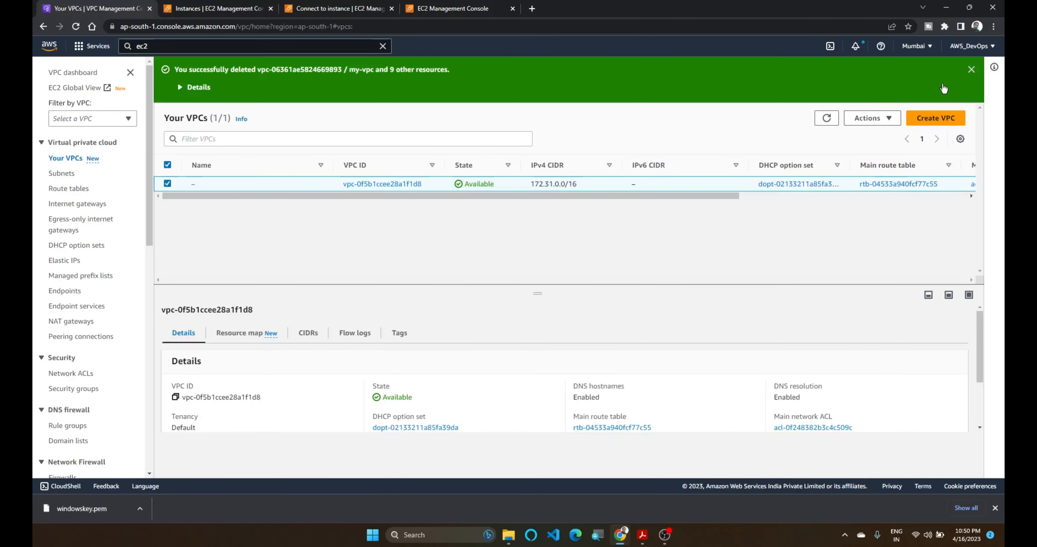
pyautogui.click(972, 69)
# Check the state of NAT gateway NAT-01, and release the Elastic IP address 43.204.160.238.
pyautogui.click(110, 328)
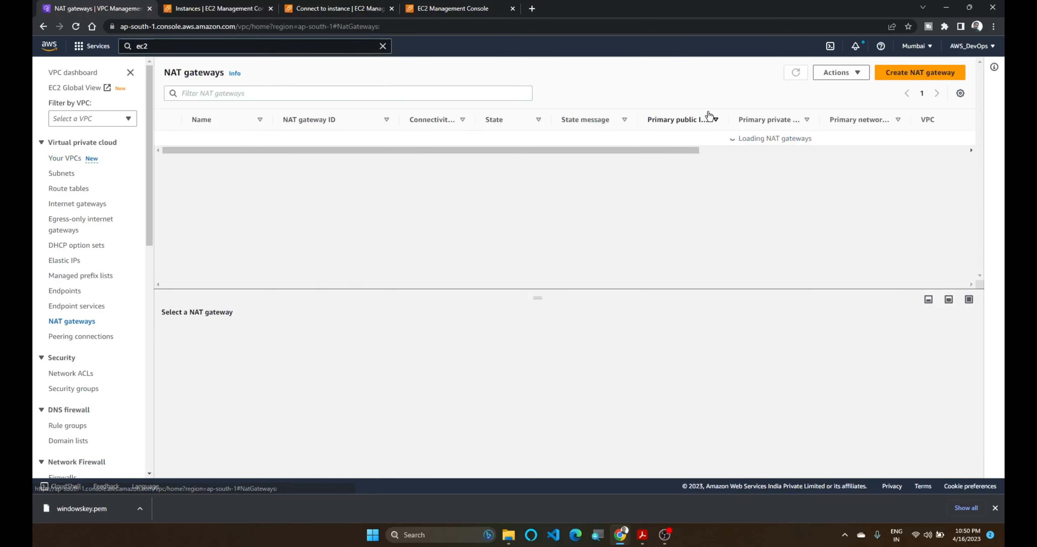
pyautogui.click(497, 142)
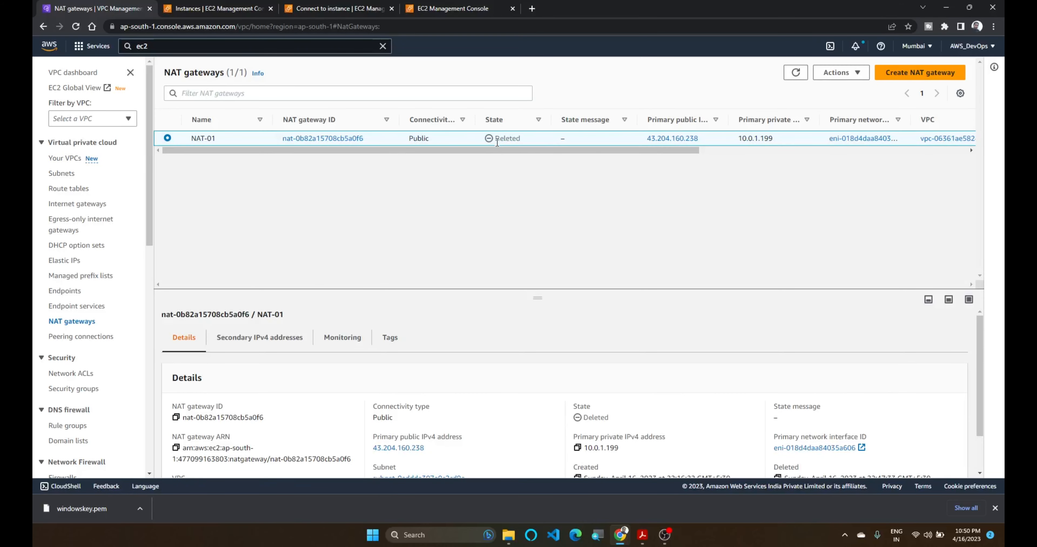
pyautogui.click(56, 260)
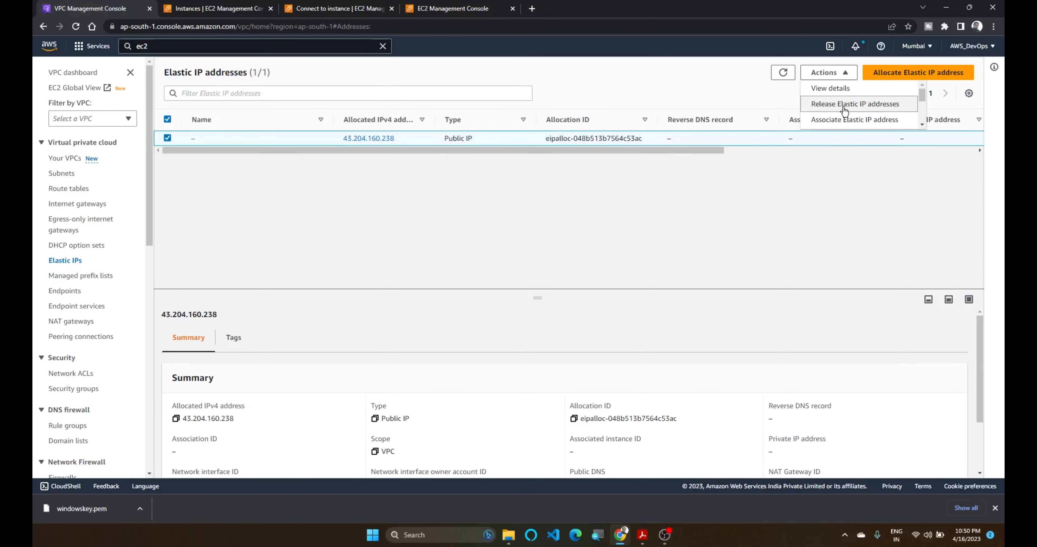
pyautogui.click(844, 104)
pyautogui.click(793, 342)
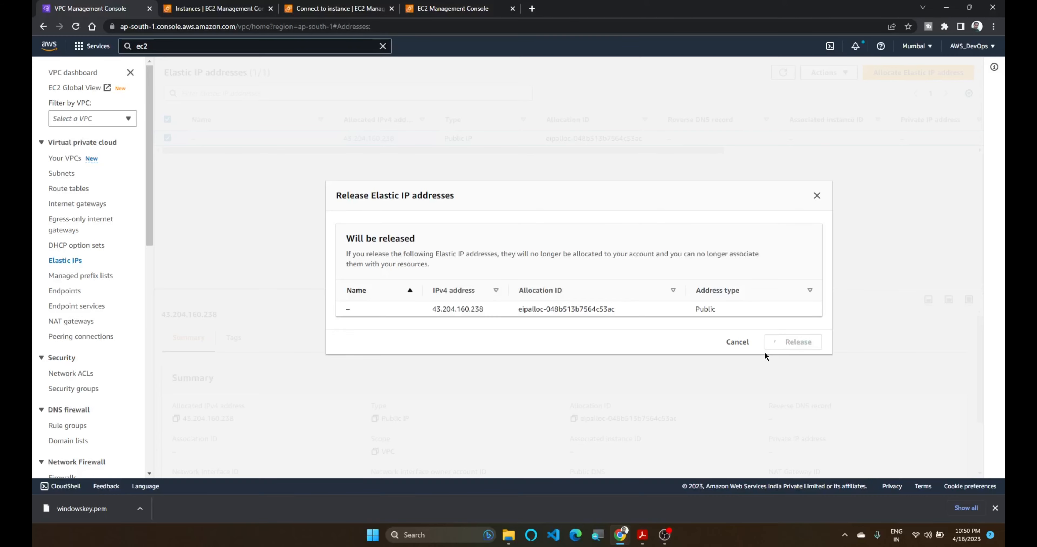
pyautogui.click(971, 70)
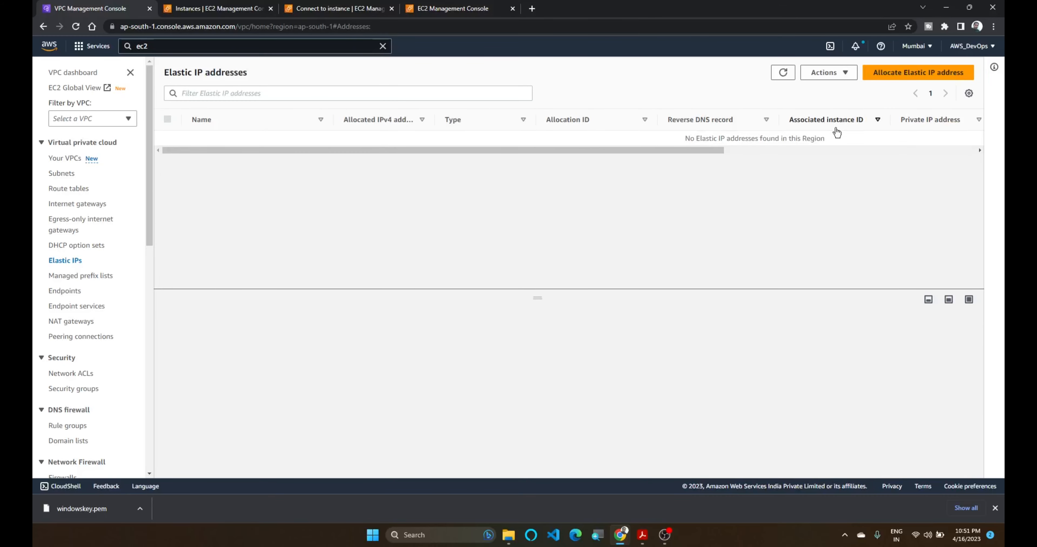
pyautogui.click(783, 73)
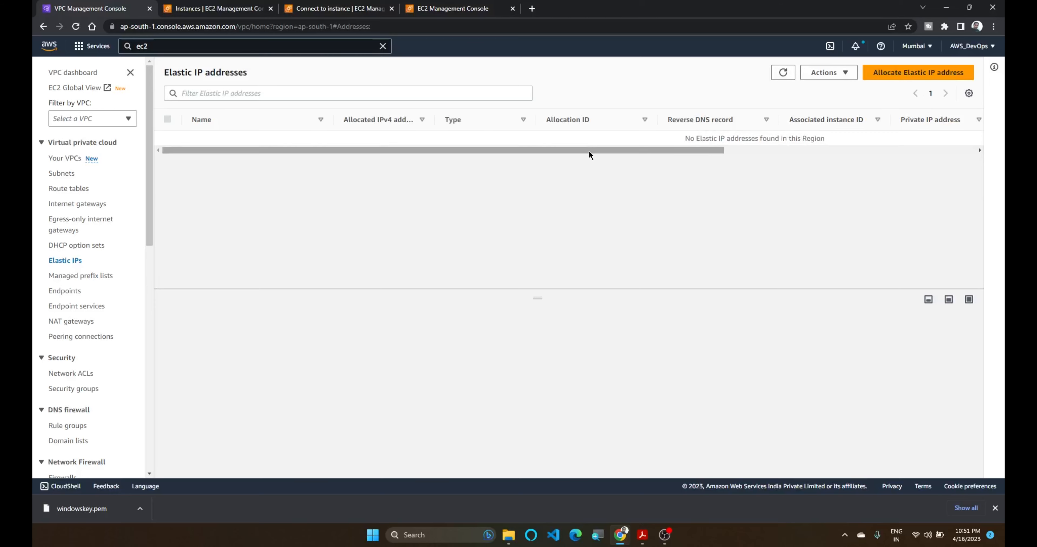
pyautogui.moveTo(589, 150); pyautogui.dragTo(470, 212)
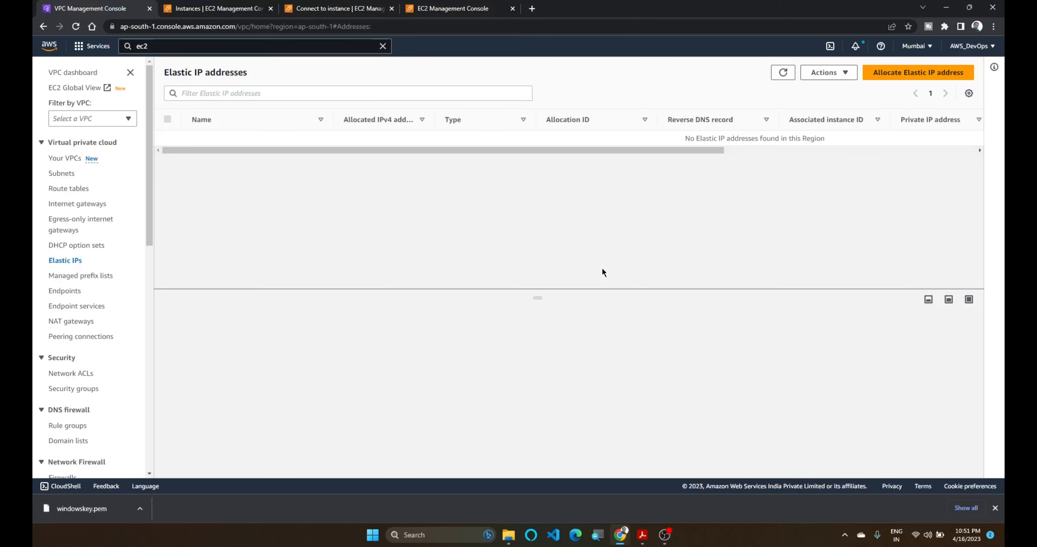
pyautogui.moveTo(671, 145); pyautogui.dragTo(563, 190)
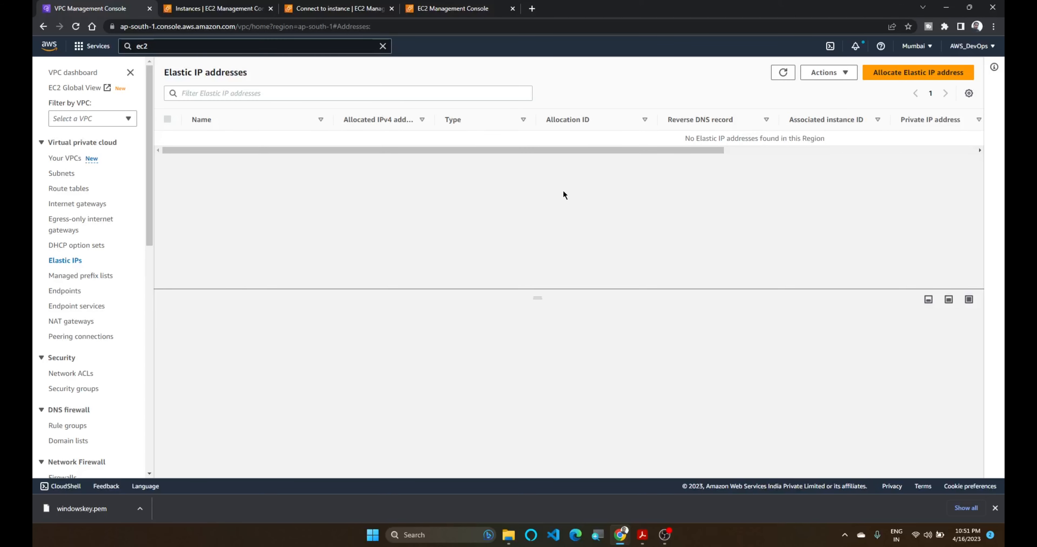